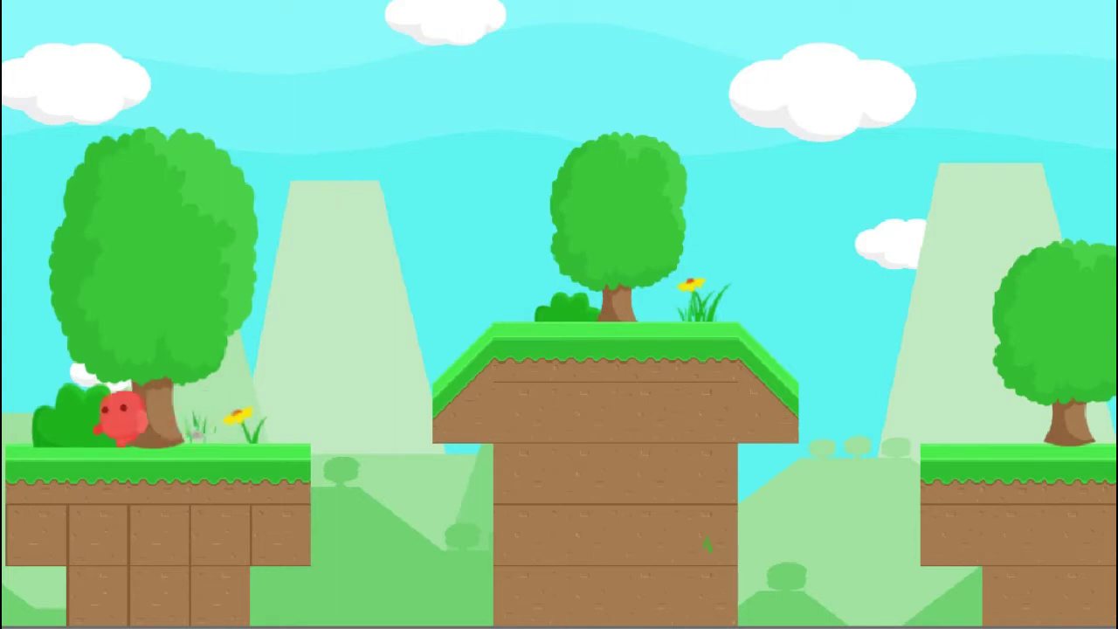
key(Right)
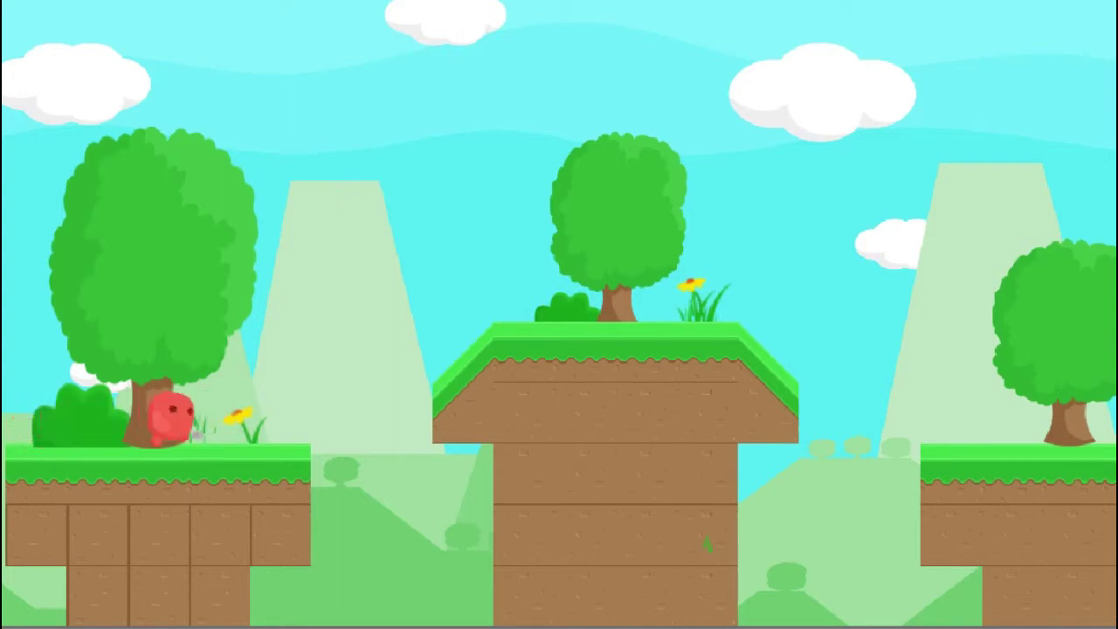
key(Up)
key(Right)
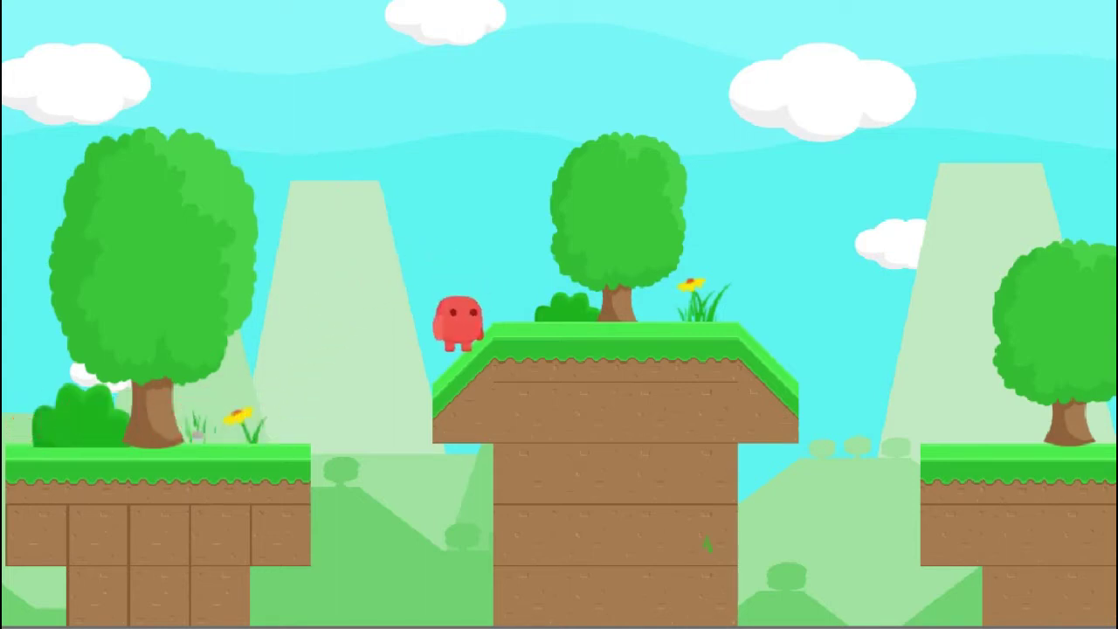
key(Up)
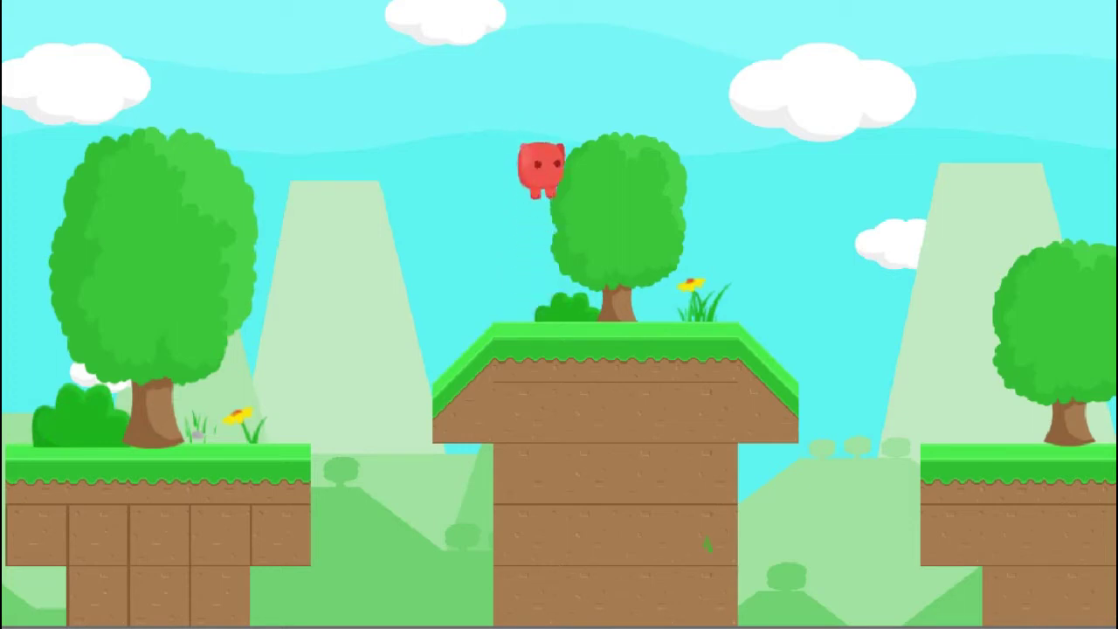
key(Up)
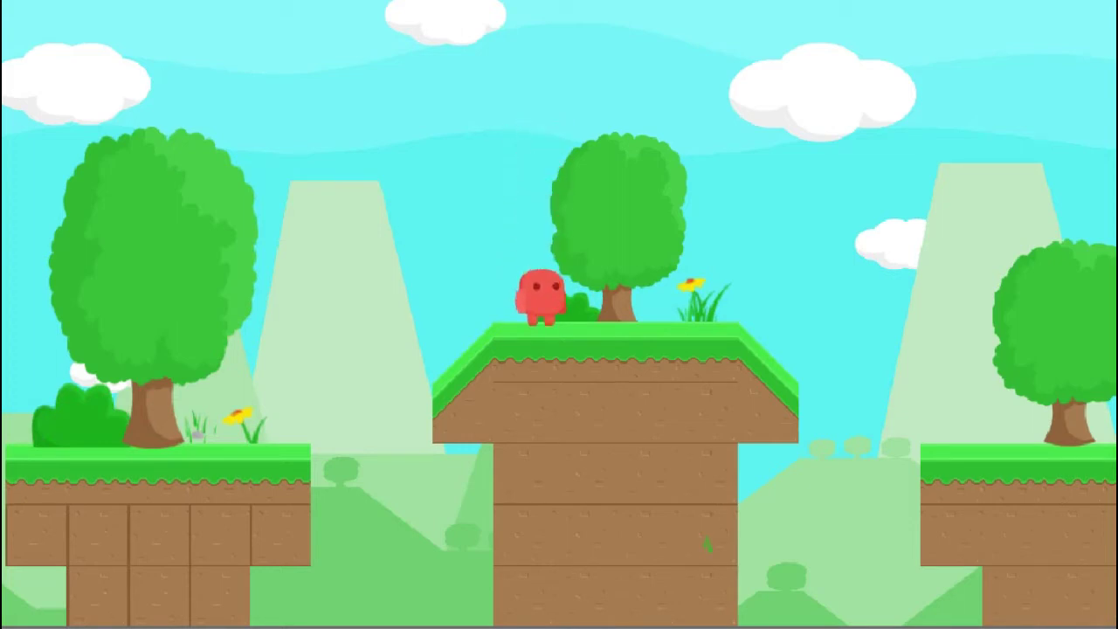
key(Right)
key(Right)
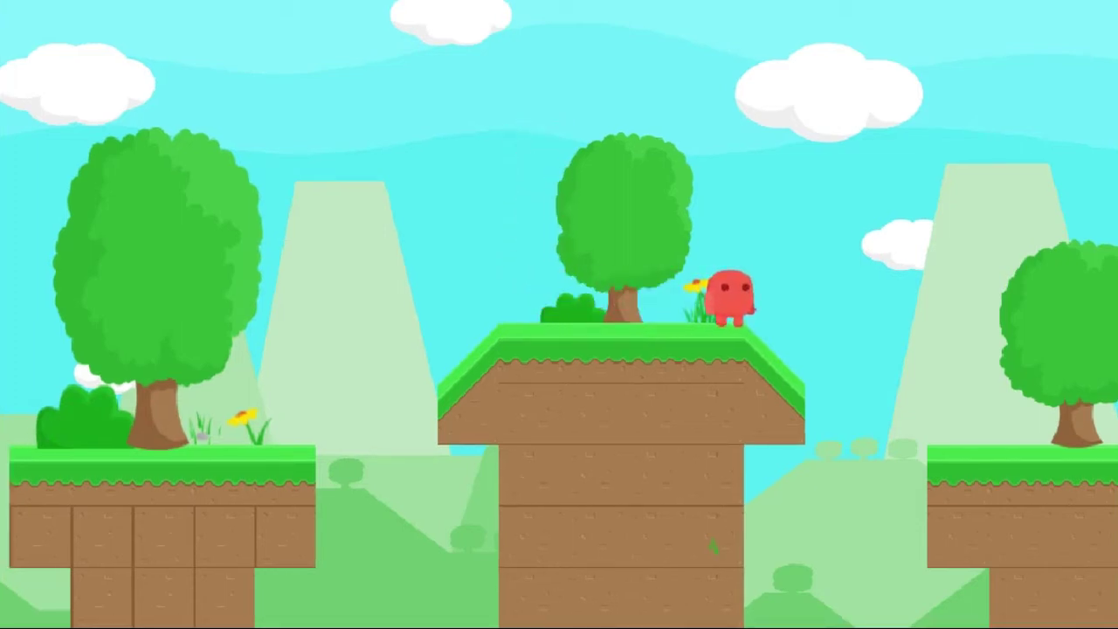
key(Left)
key(Up)
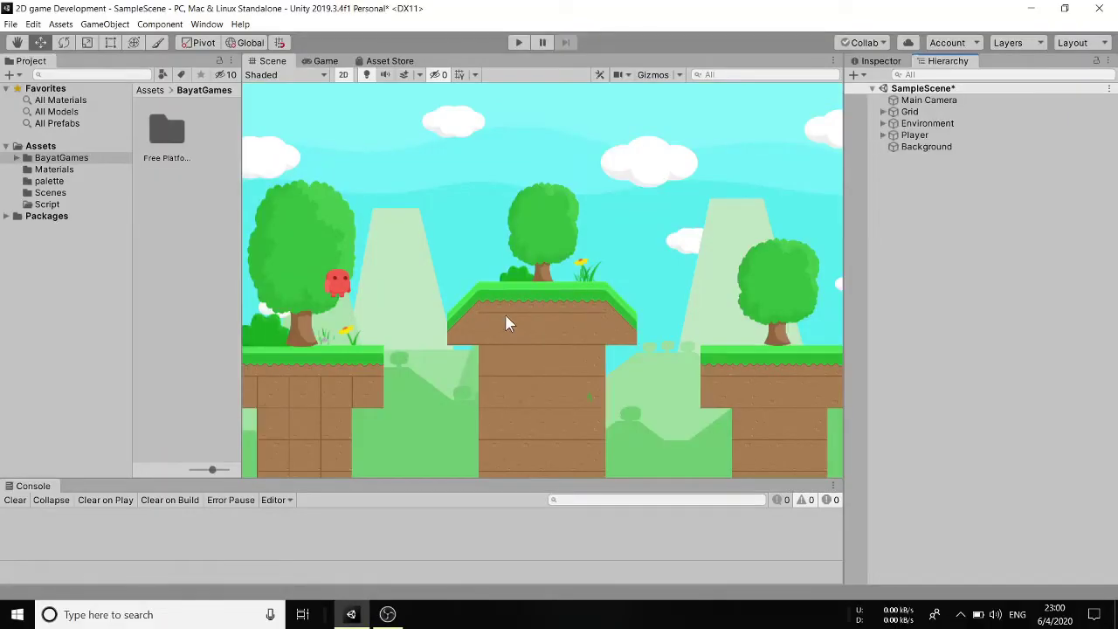
Expand BayatGames through Free Platform Game Assets and Character to the Character Animation subfolders, and widen the folder tree
click(17, 157)
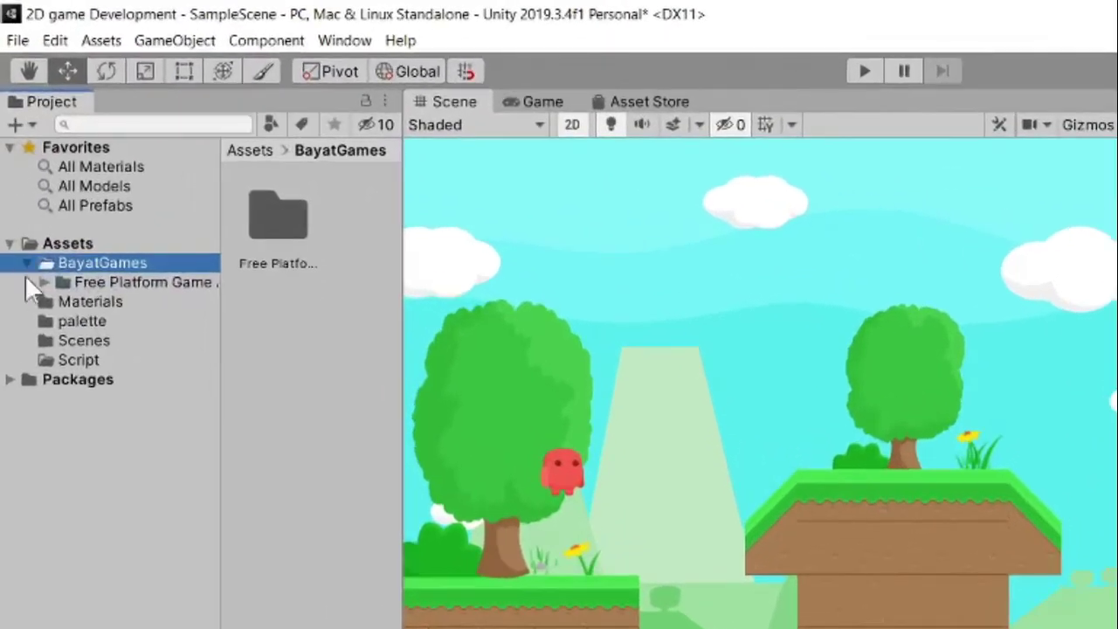
click(41, 281)
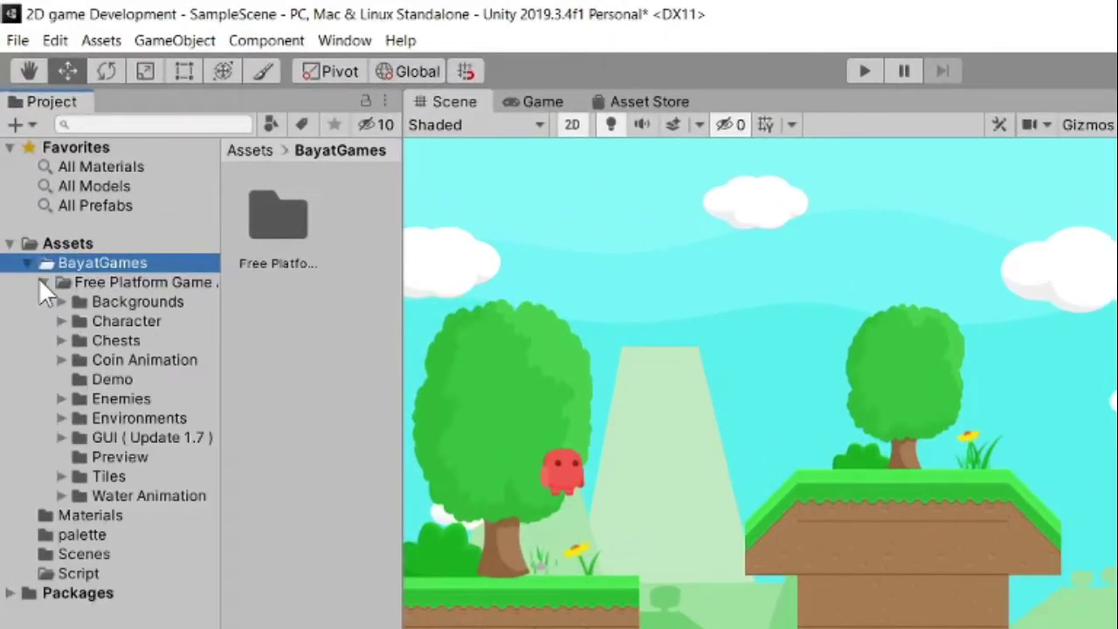
click(62, 321)
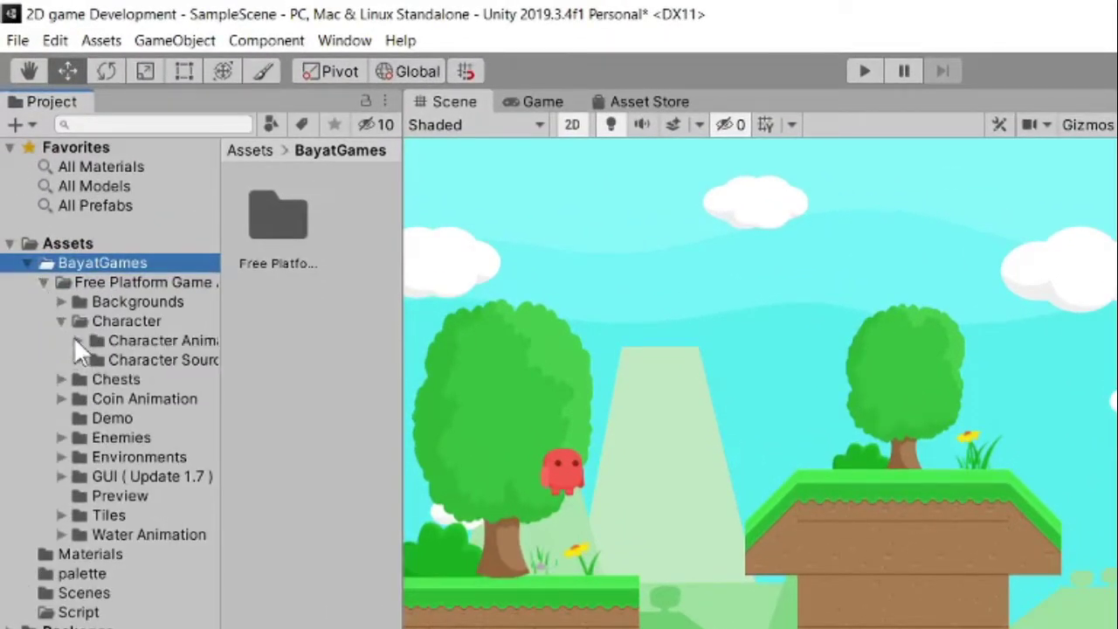
click(78, 341)
drag(220, 324, 256, 332)
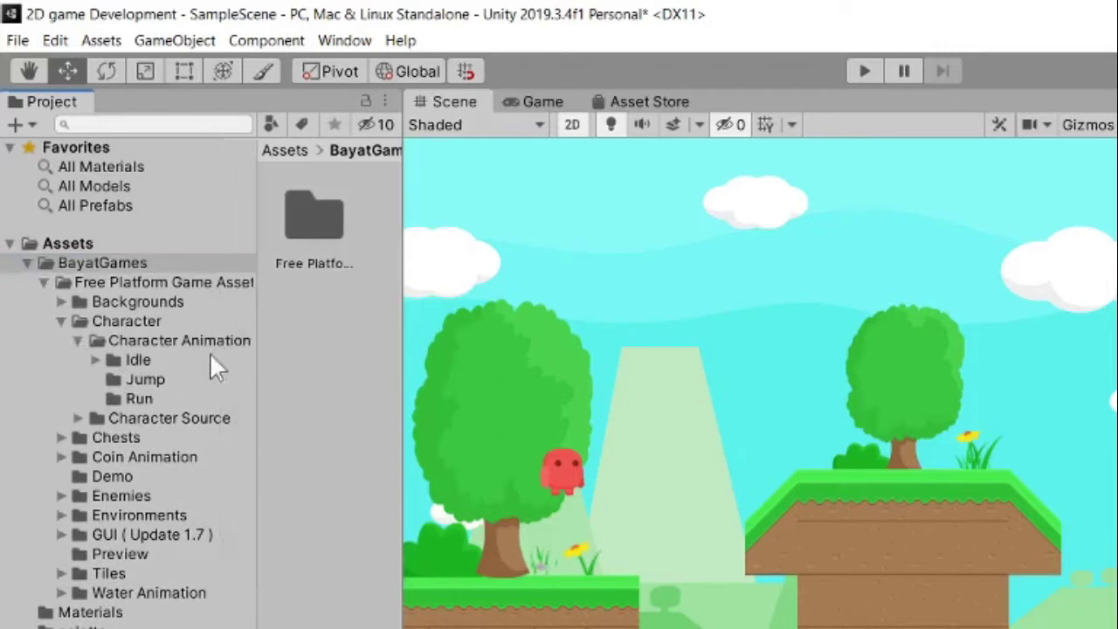
Examine the 2x sprite sheets in the character's Idle, Jump and Run animation folders
click(135, 360)
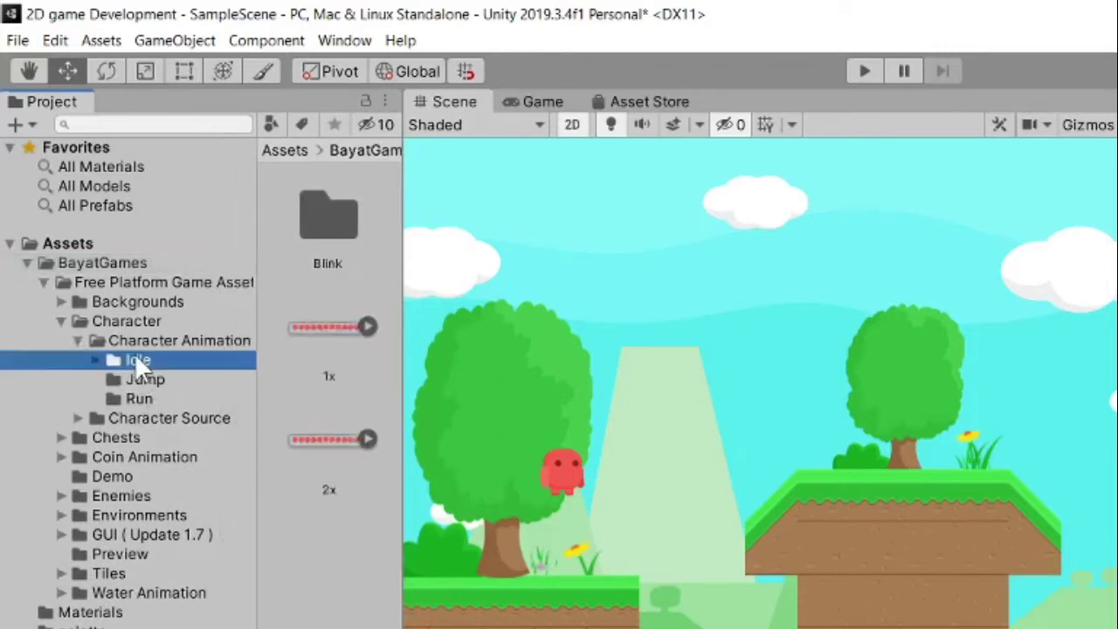
click(366, 440)
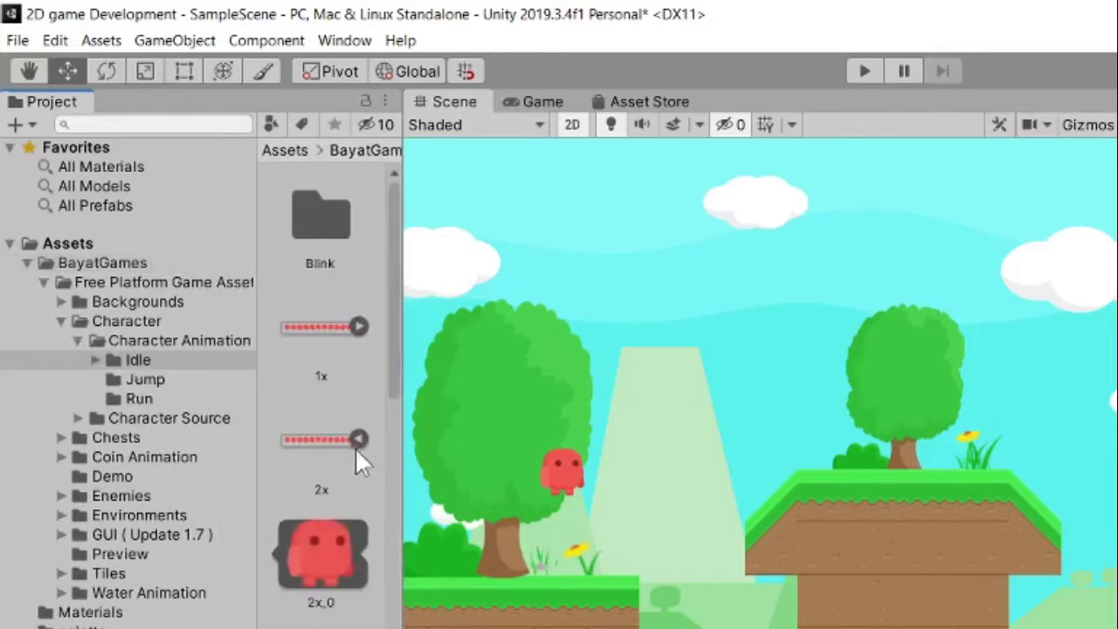
scroll(336, 566, down, 3)
scroll(336, 564, up, 1)
click(155, 378)
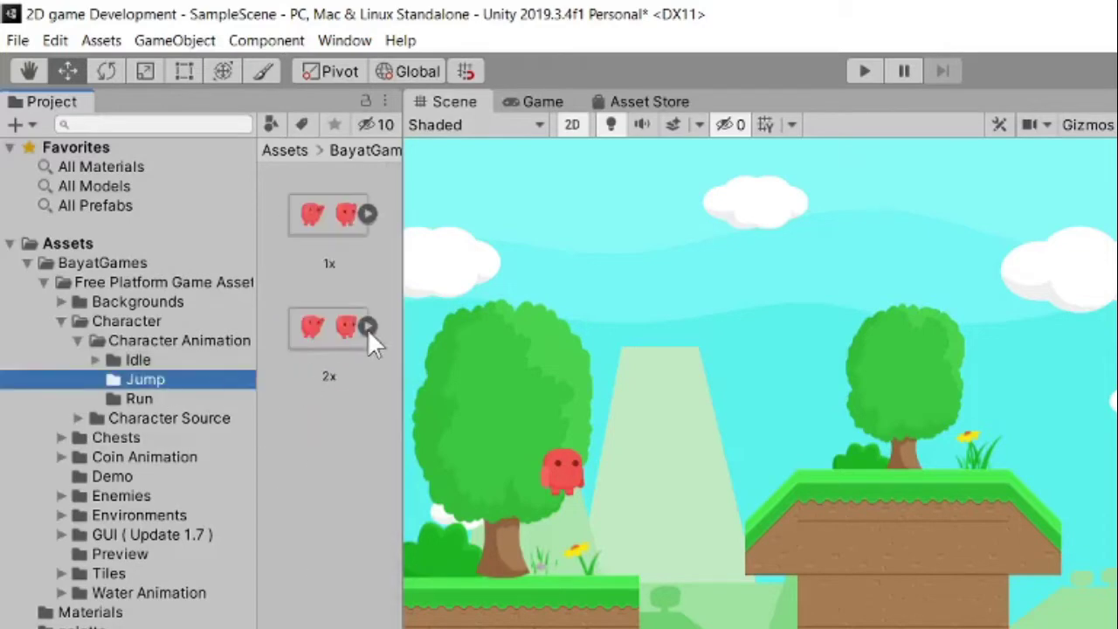
click(367, 325)
click(234, 399)
click(367, 328)
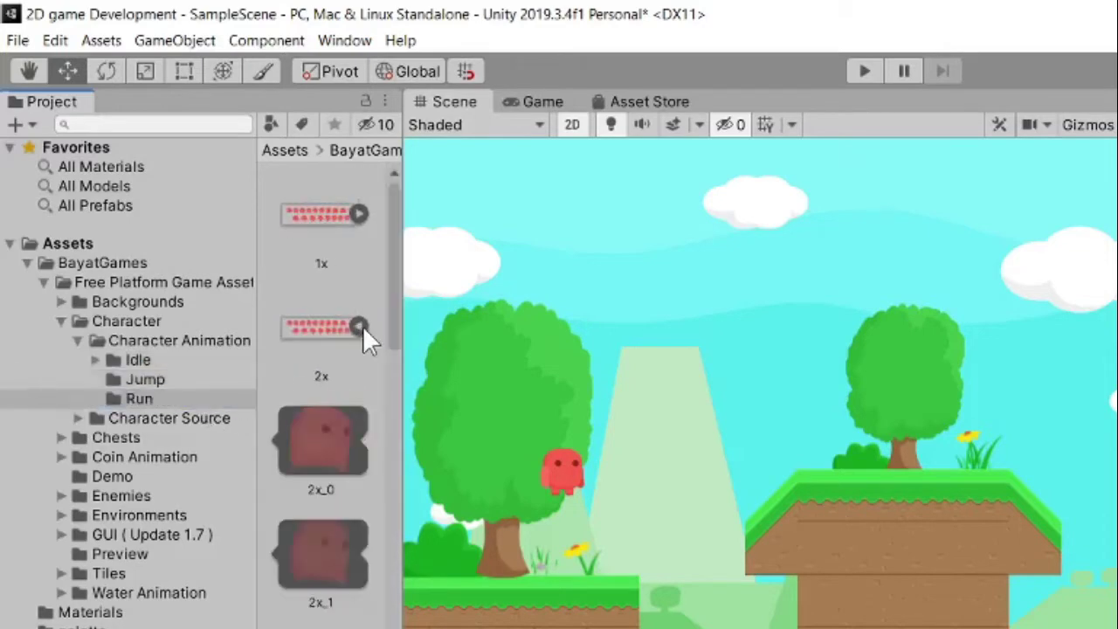
click(364, 328)
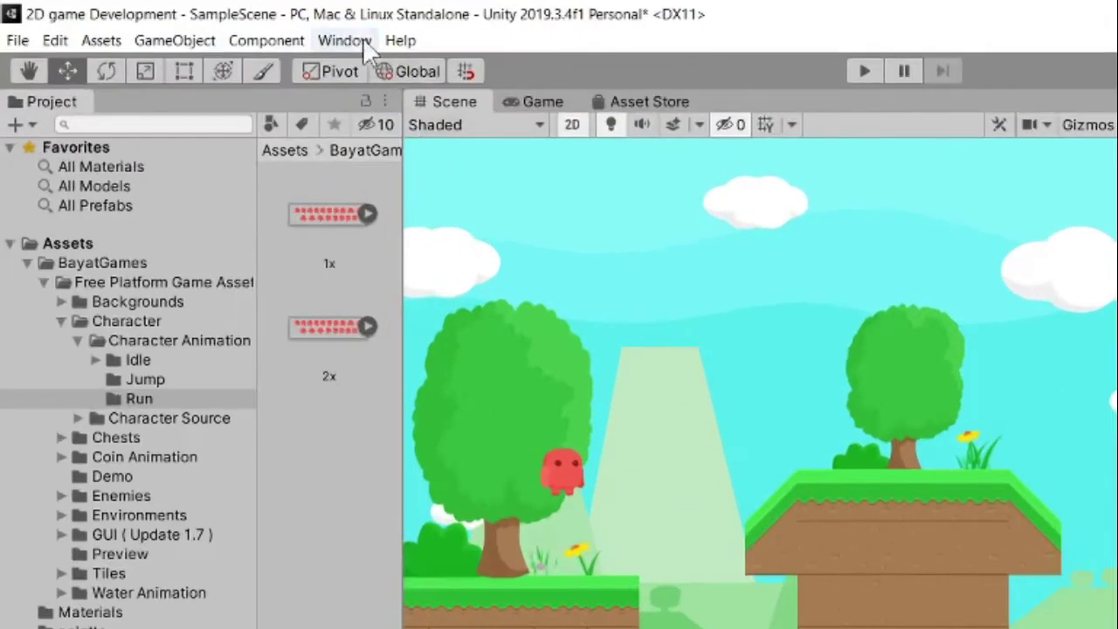
Open the Animation window, dock it beside the Console and make that docked area taller
click(206, 24)
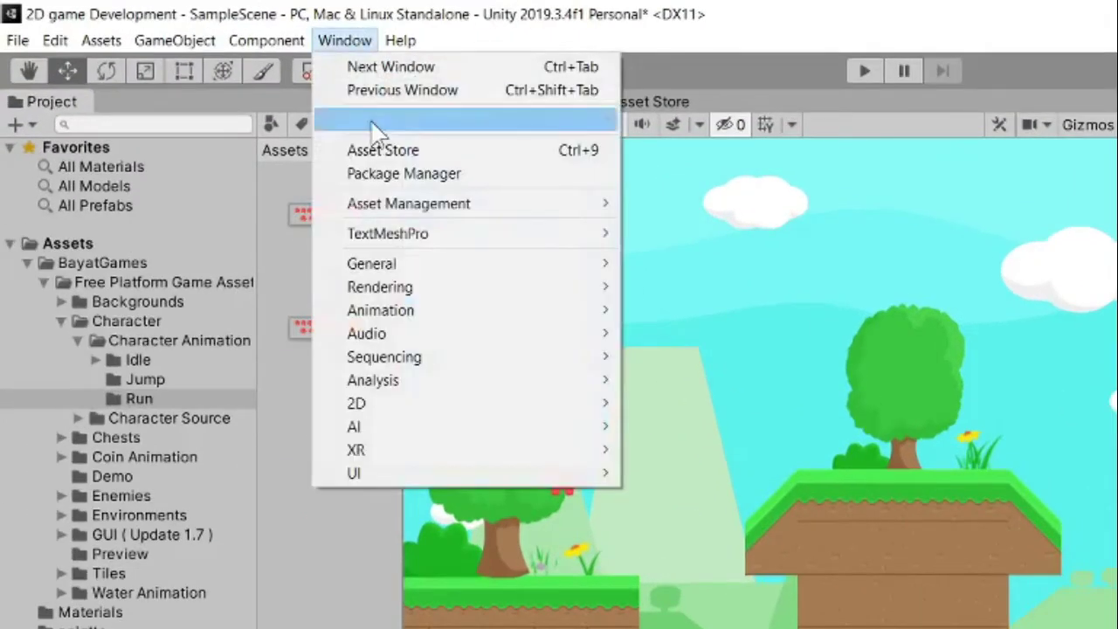
mouse_move(384, 313)
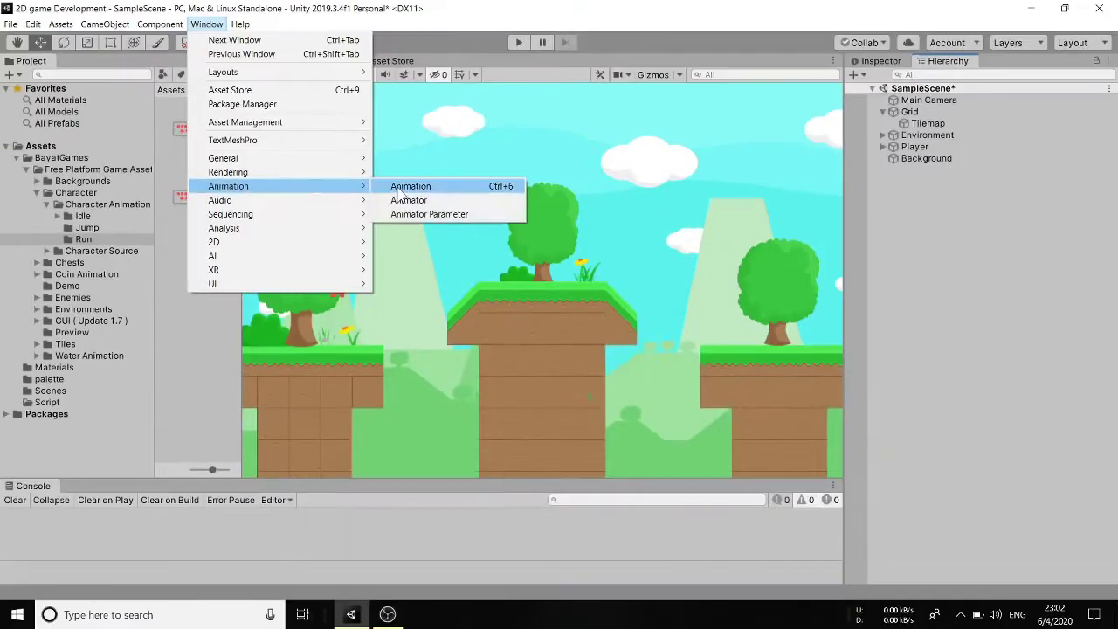
click(668, 313)
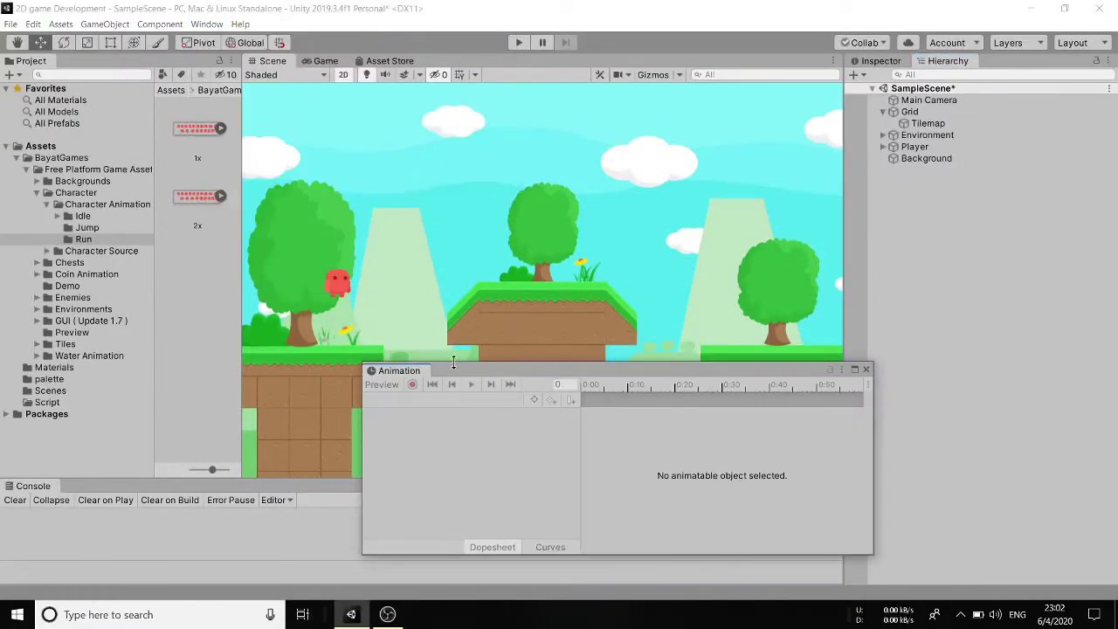
drag(413, 372, 116, 492)
drag(238, 479, 239, 425)
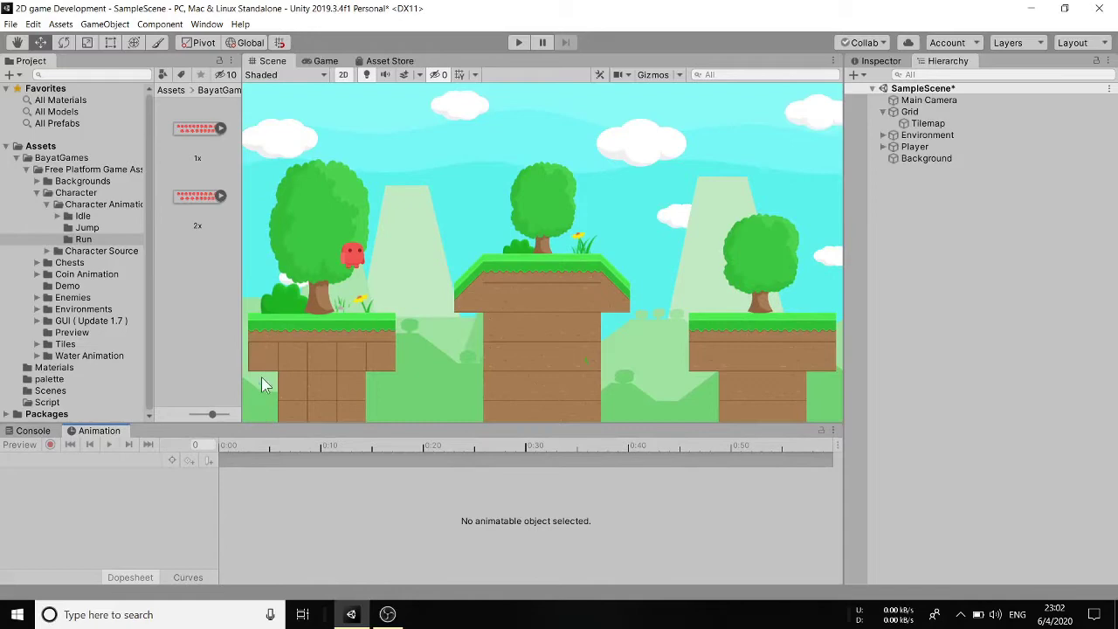
Open the Animator window alongside the Scene view
click(208, 25)
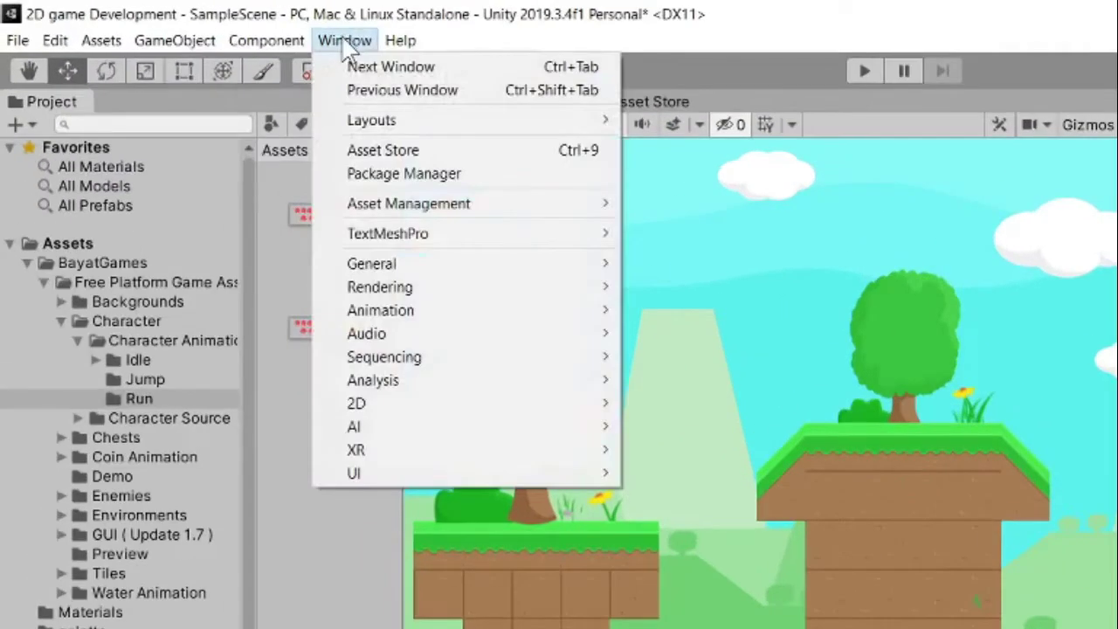
mouse_move(434, 320)
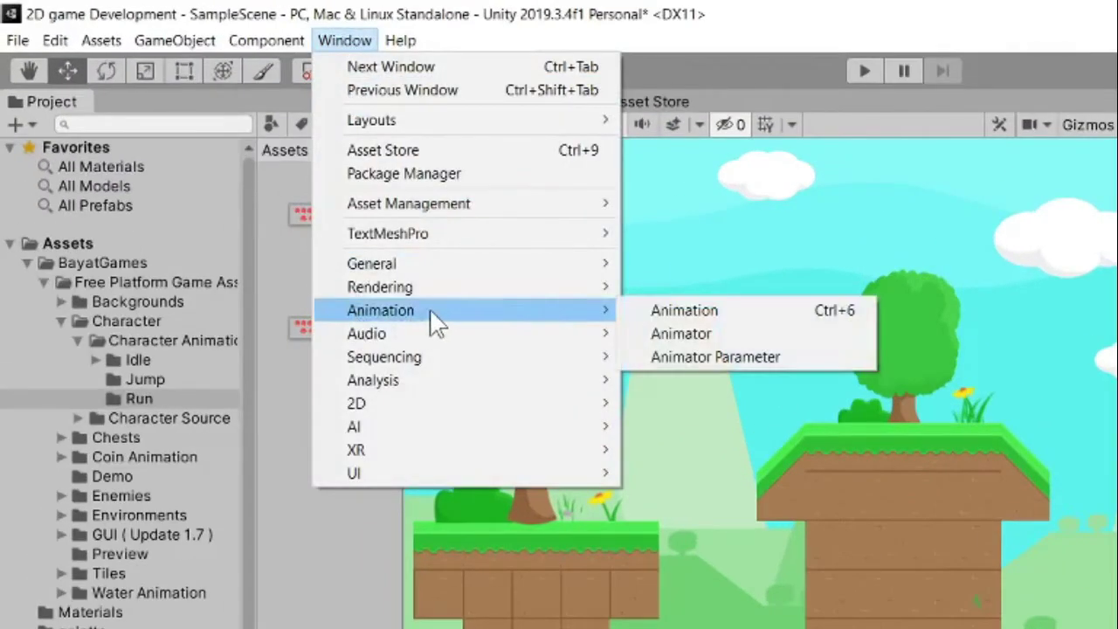
click(671, 333)
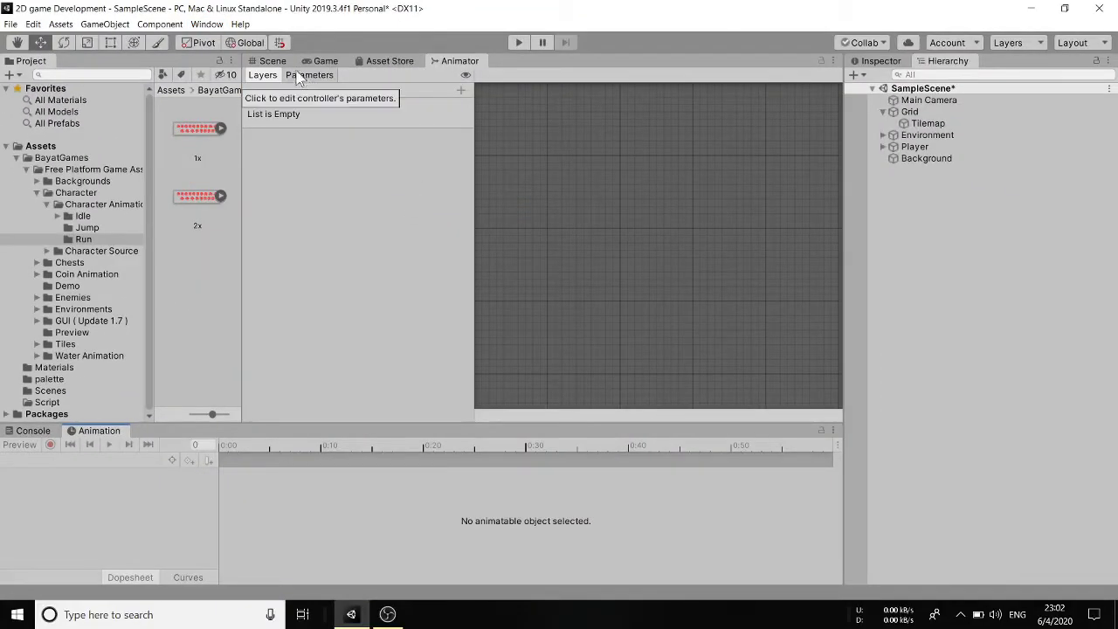
scroll(546, 215, up, 2)
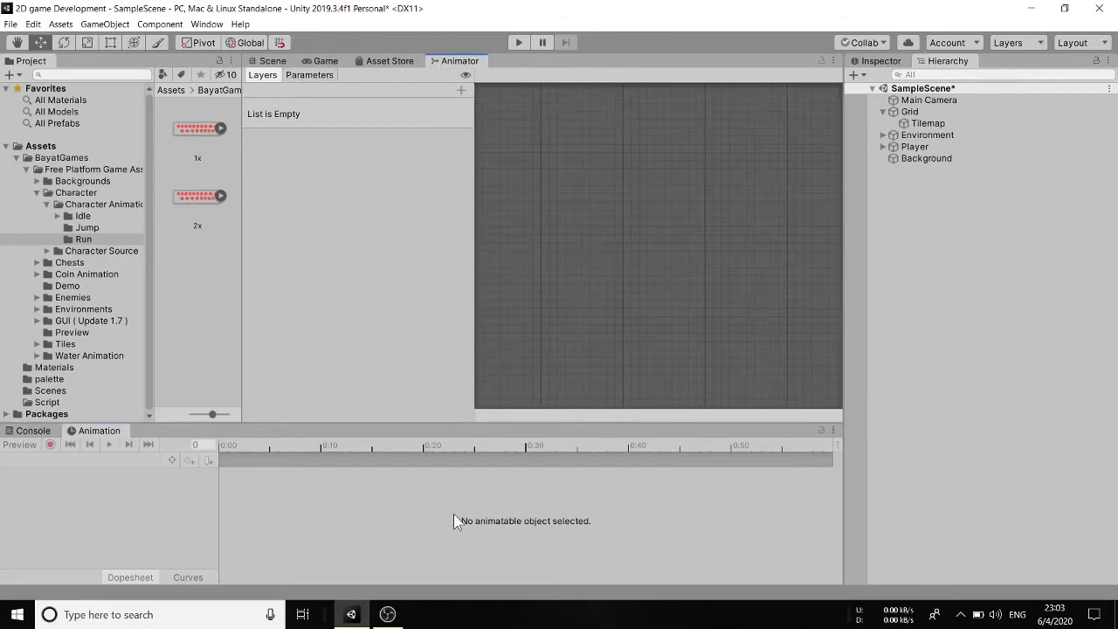
Start a new animation clip for the red Player character, and create and open a folder named Animation inside Assets for it
click(272, 61)
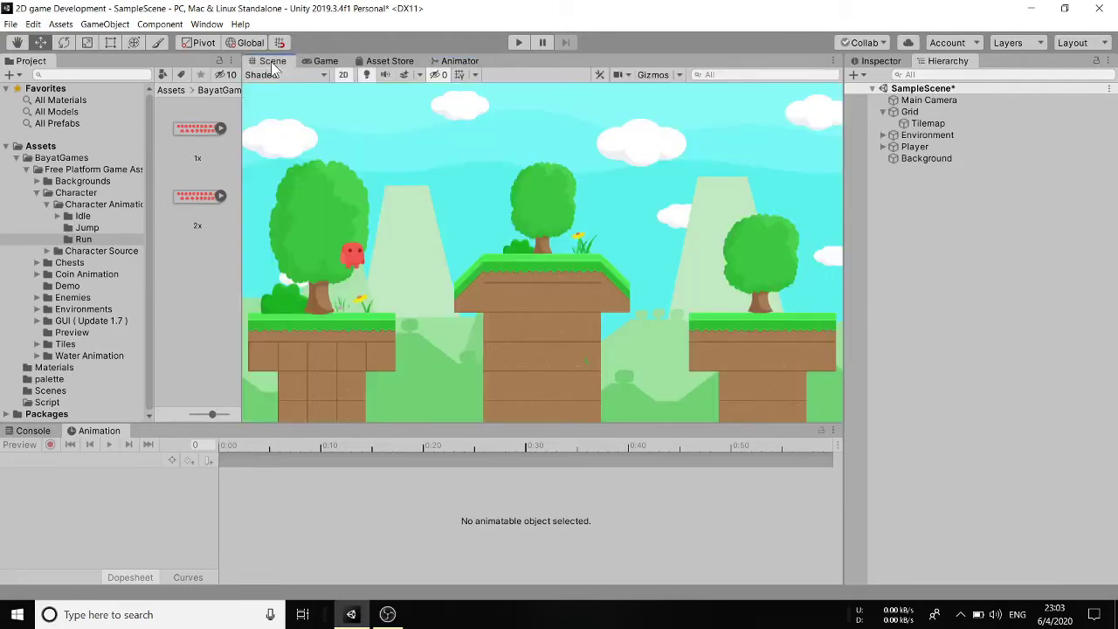
click(353, 254)
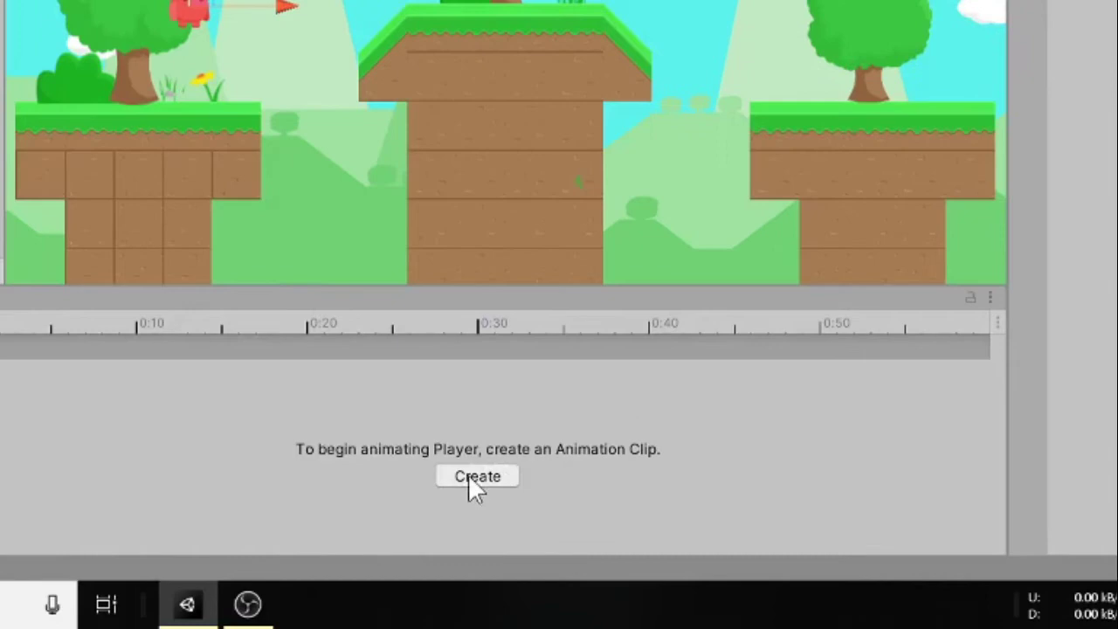
click(475, 477)
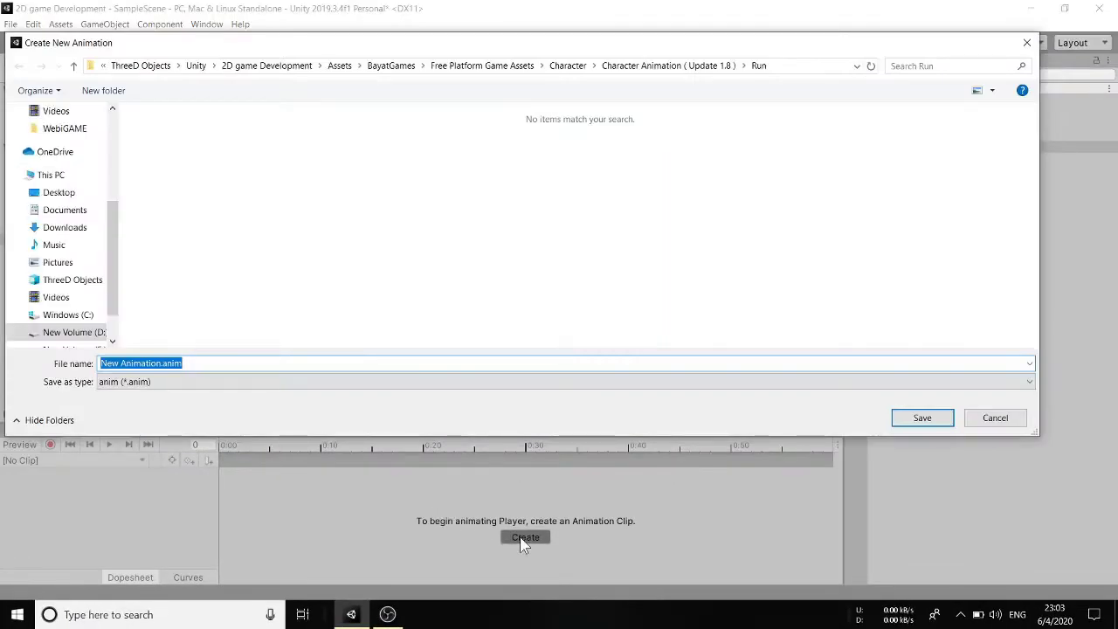
click(340, 66)
right_click(513, 225)
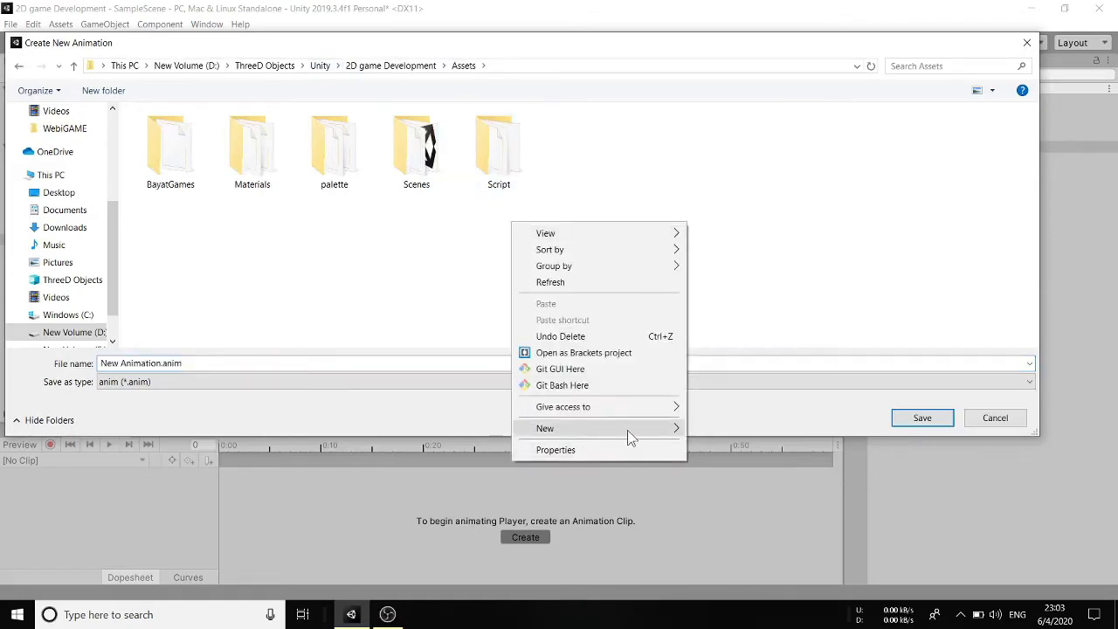
mouse_move(627, 429)
click(696, 430)
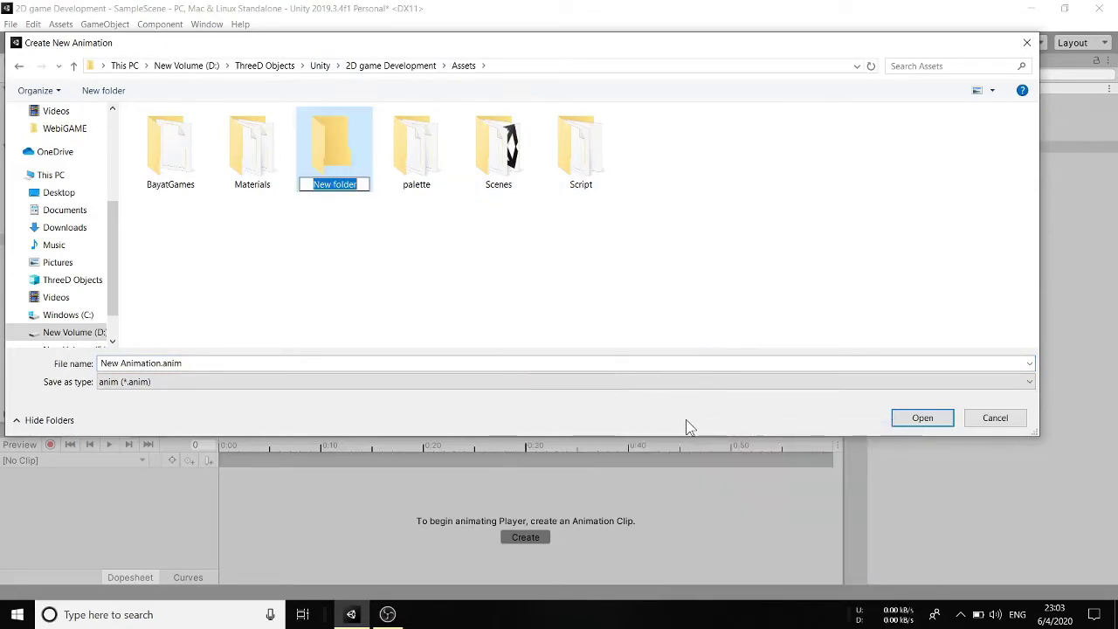
text(Animation)
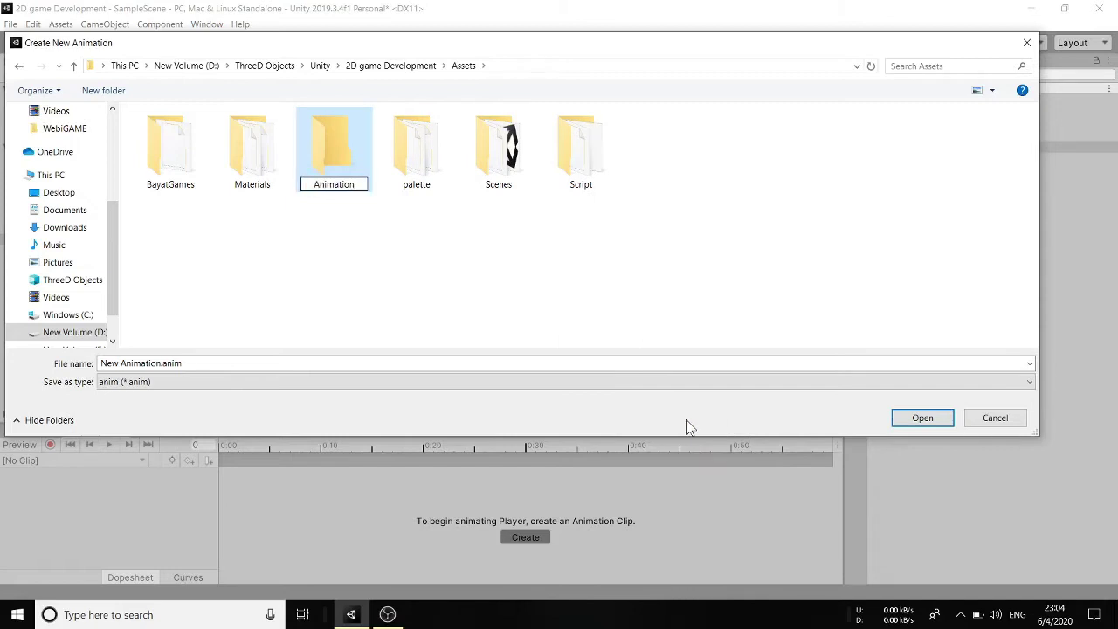
click(369, 204)
double_click(179, 168)
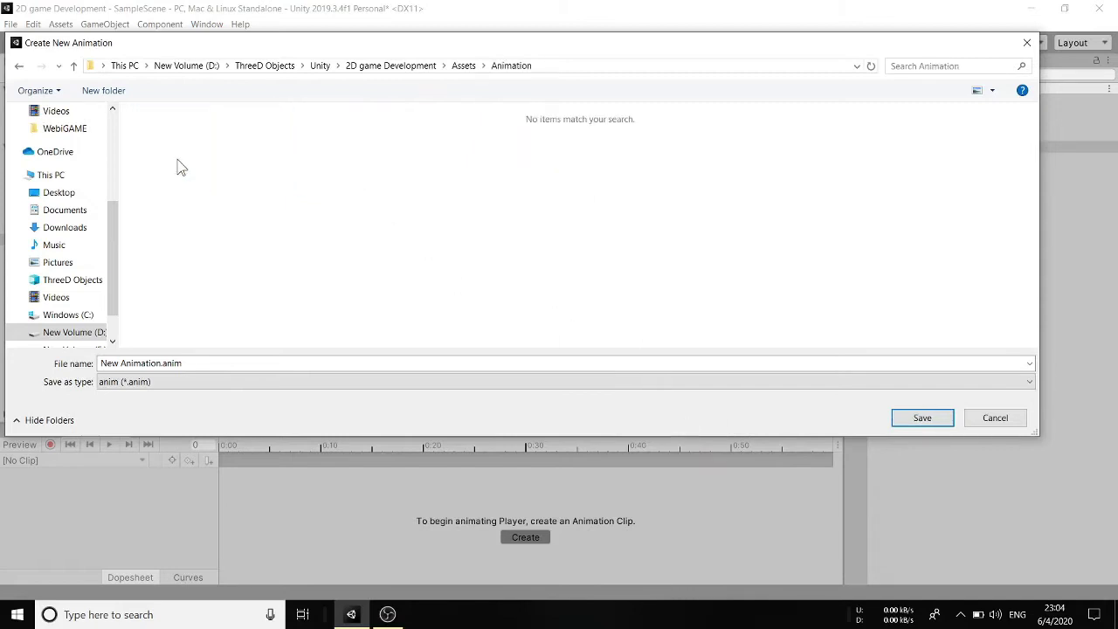
Name the Player's new animation clip Ideal.anim and save it in the Animation folder
click(151, 363)
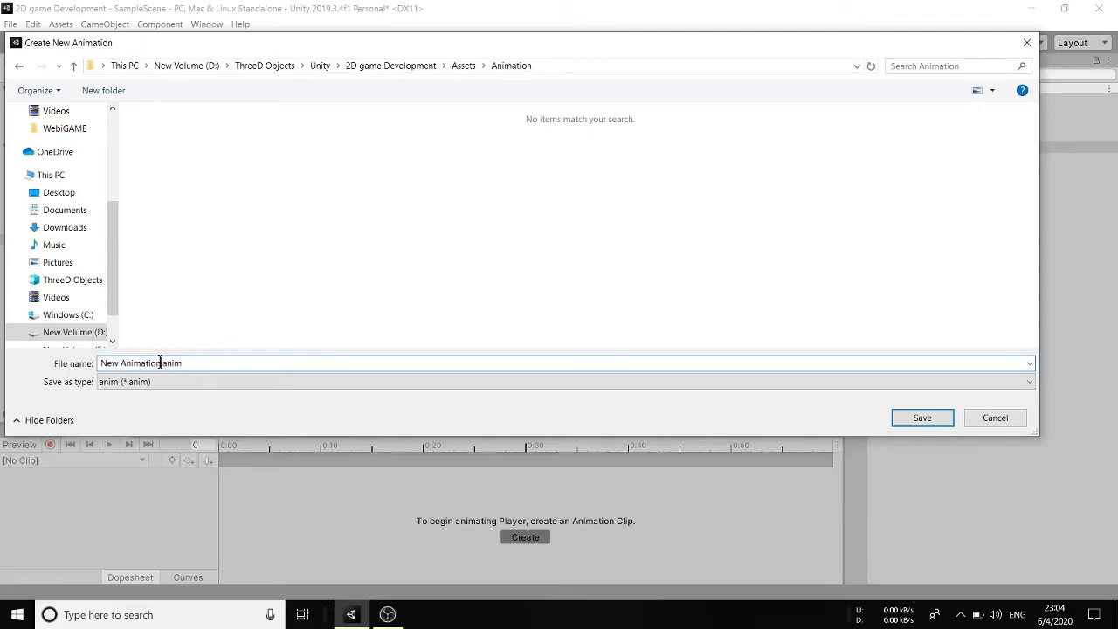
drag(162, 364, 92, 366)
text(Ideal)
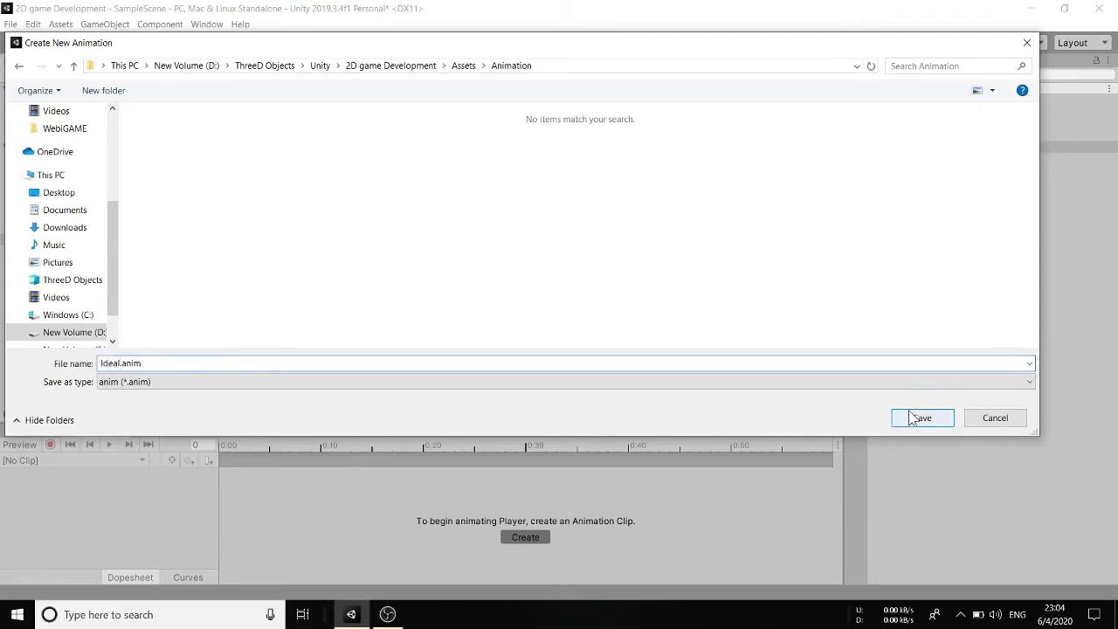
click(922, 417)
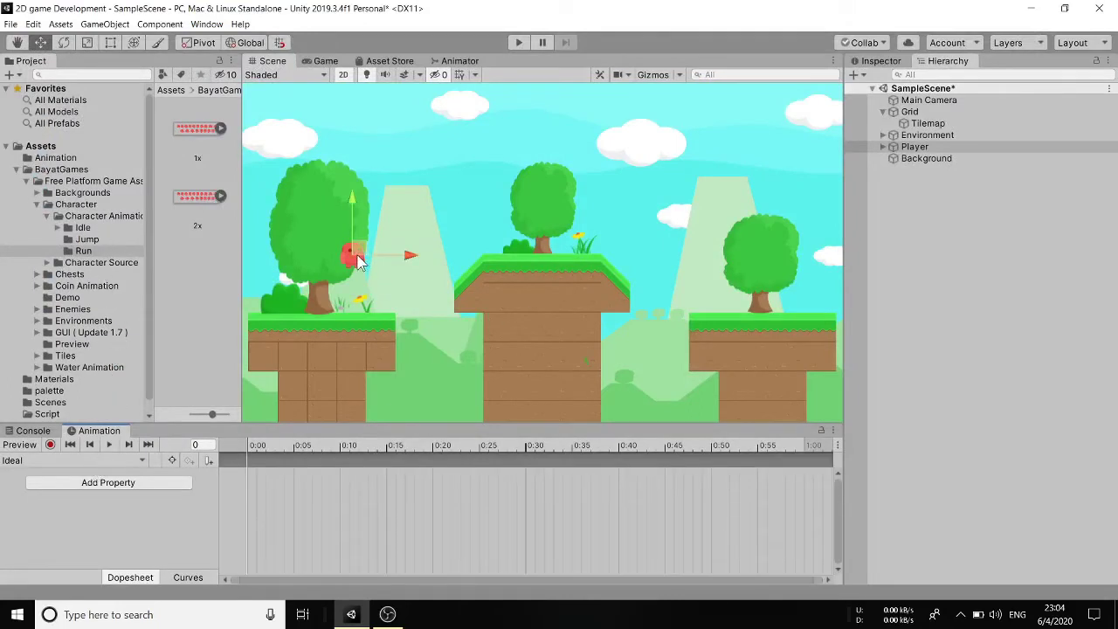
Add the 2x idle sprites 2x_0 to 2x_11 from the Idle folder as keyframes in the Ideal clip
click(83, 229)
scroll(207, 269, down, 1)
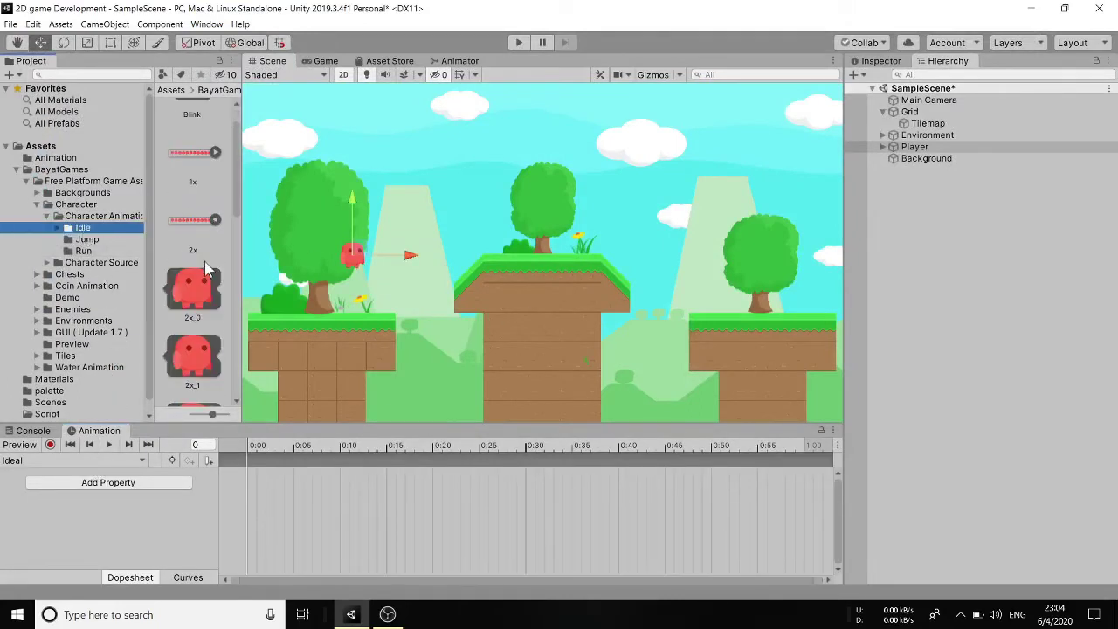
click(217, 221)
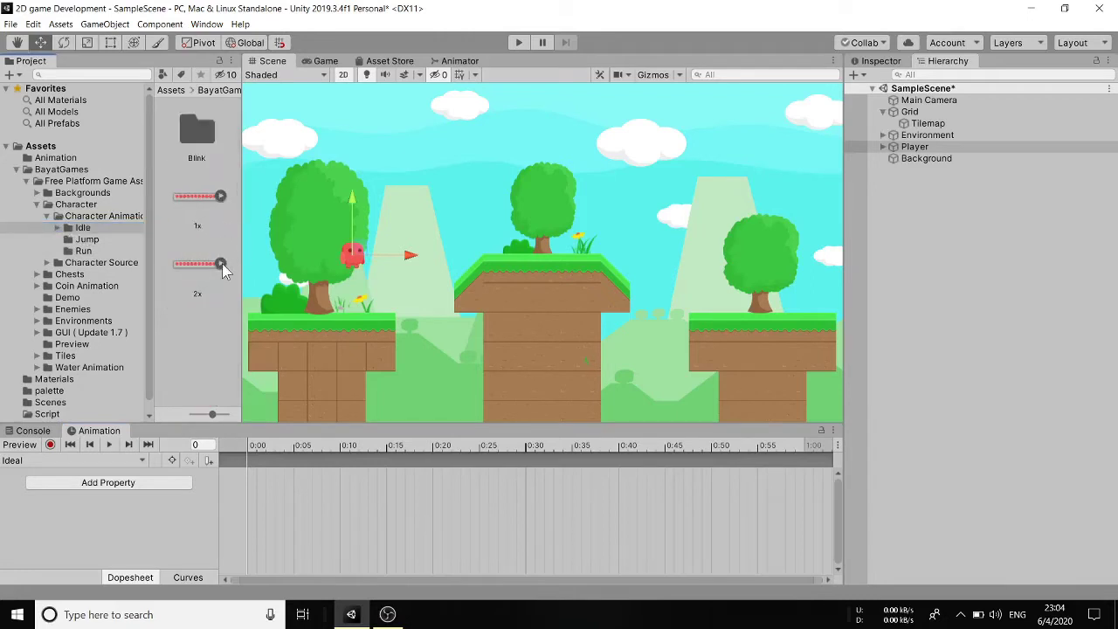
click(222, 263)
scroll(207, 216, down, 3)
click(204, 207)
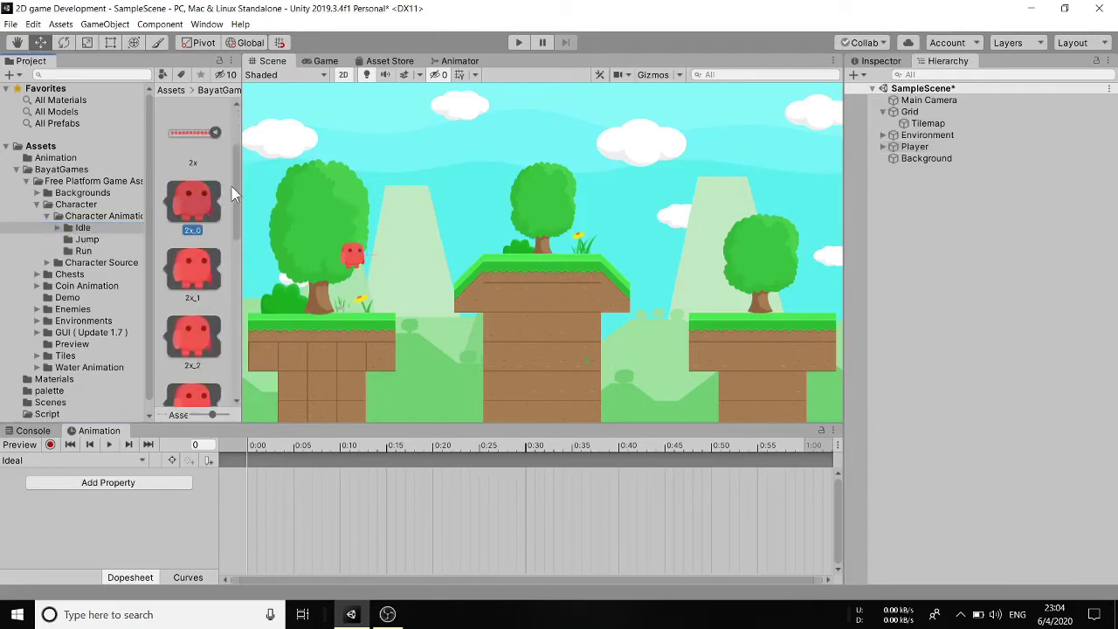
drag(238, 198, 269, 486)
shift+click(203, 383)
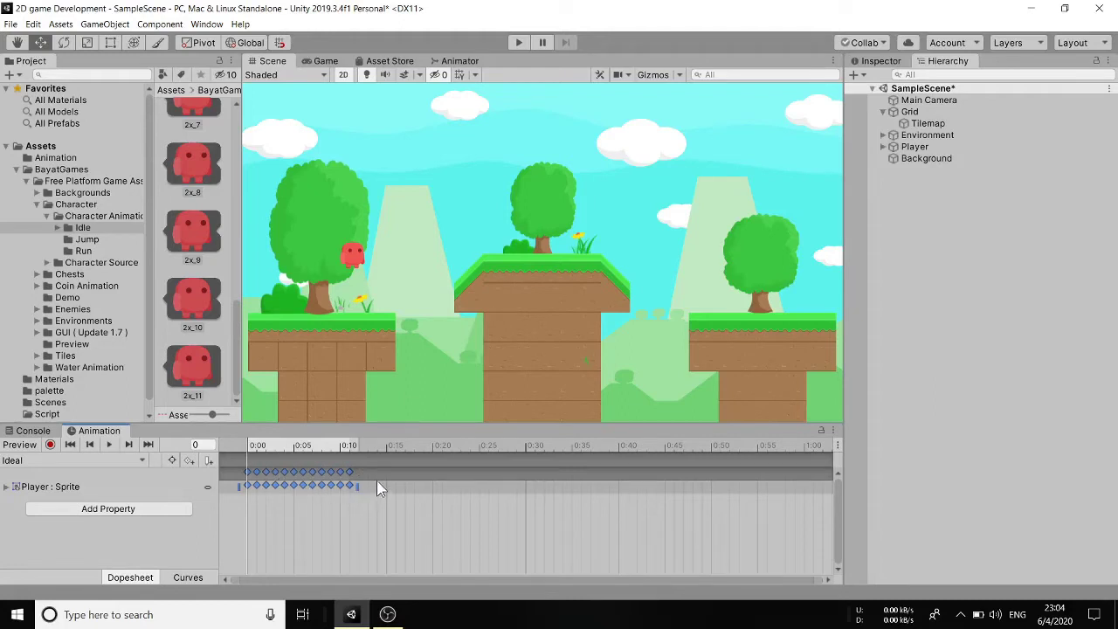
Preview the Ideal clip on the Player up close in the scene, and stop the playback
click(108, 444)
scroll(351, 253, up, 2)
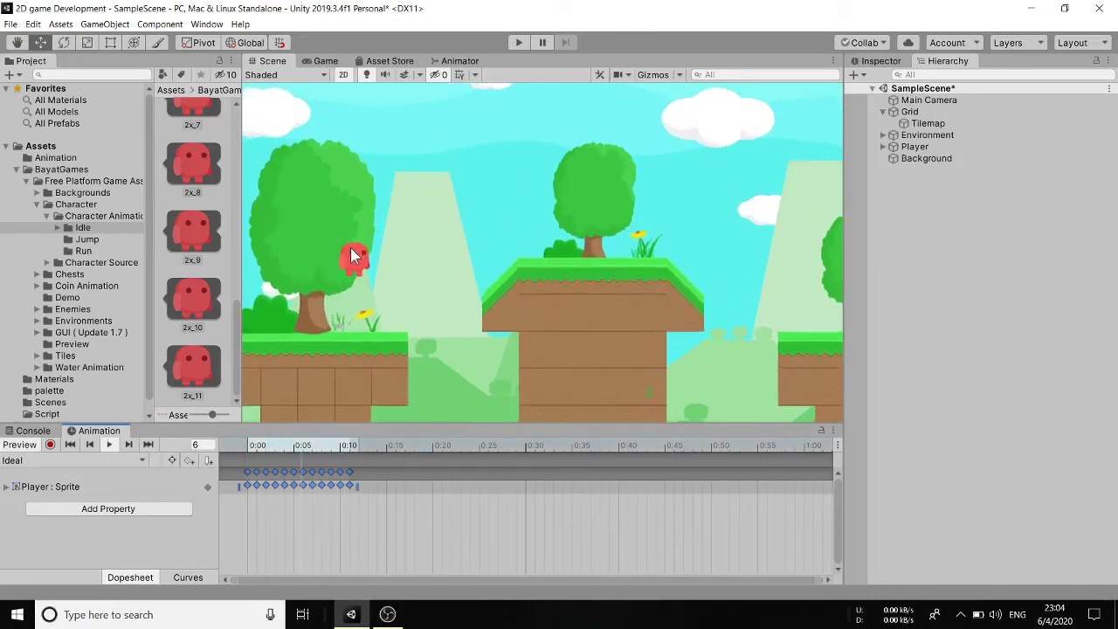
scroll(352, 258, up, 4)
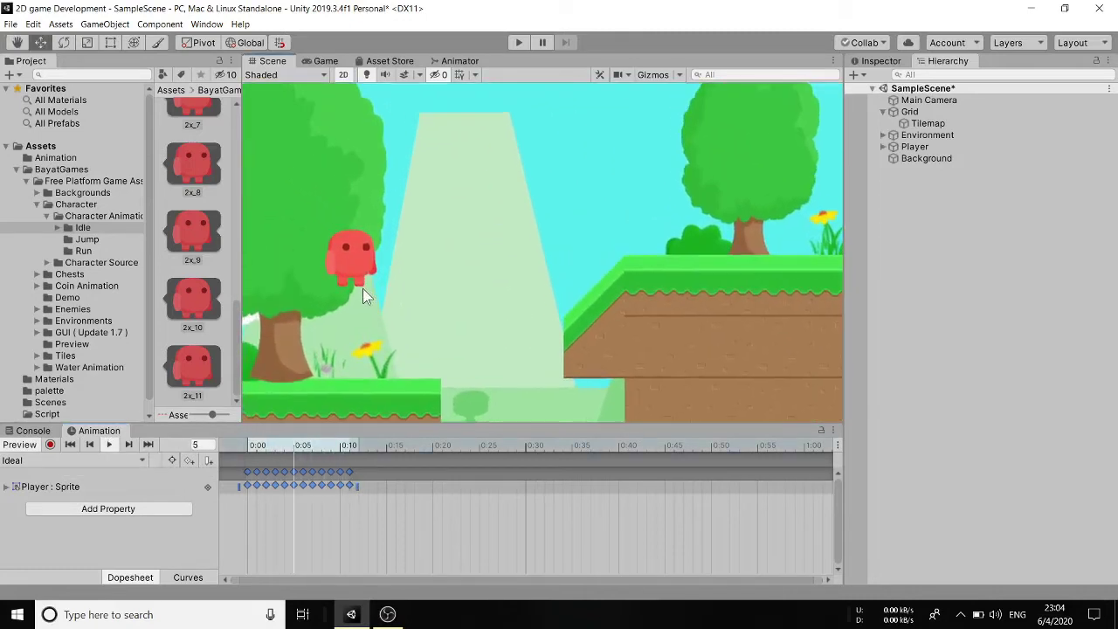
click(108, 443)
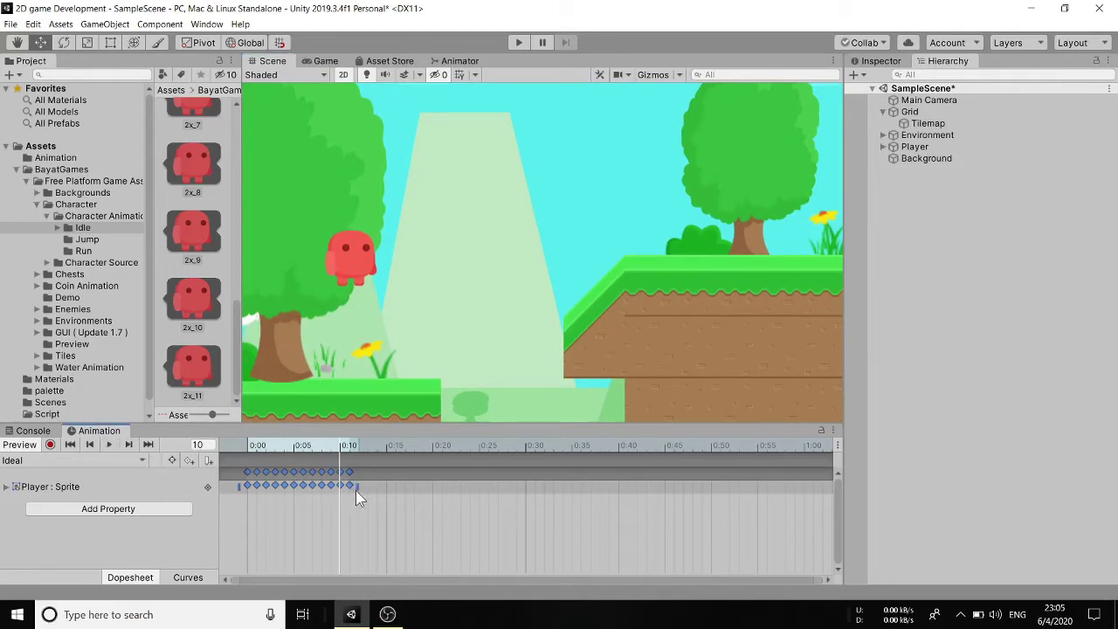
Stretch all the Ideal clip's keyframes so the last one falls at 0:45, and preview the slower animation
drag(356, 492, 396, 495)
key(ctrl+a)
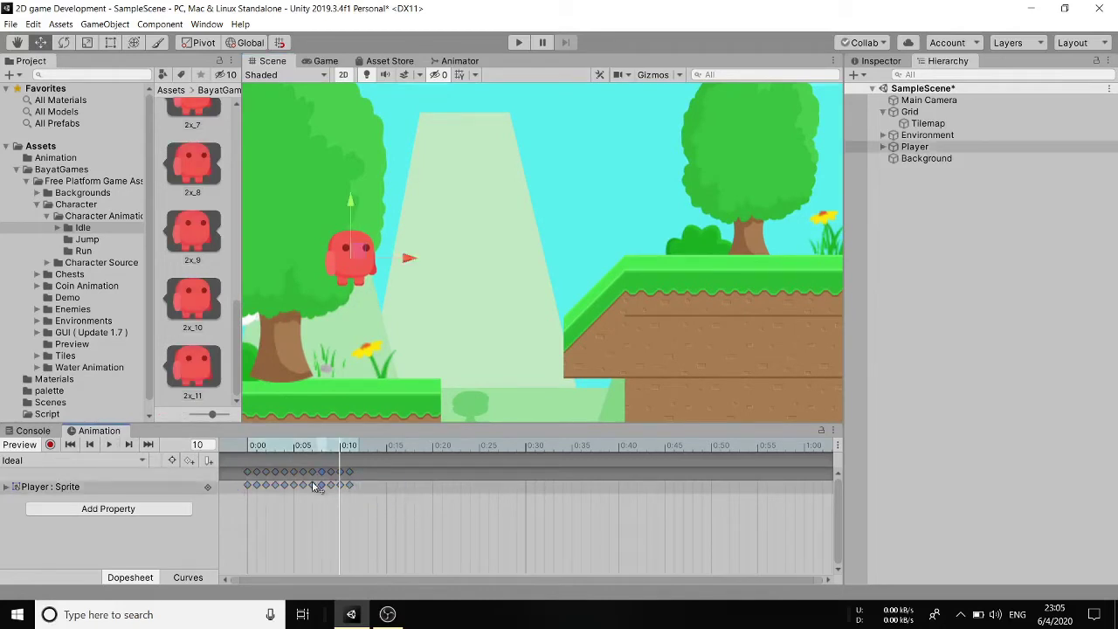
drag(355, 487, 676, 503)
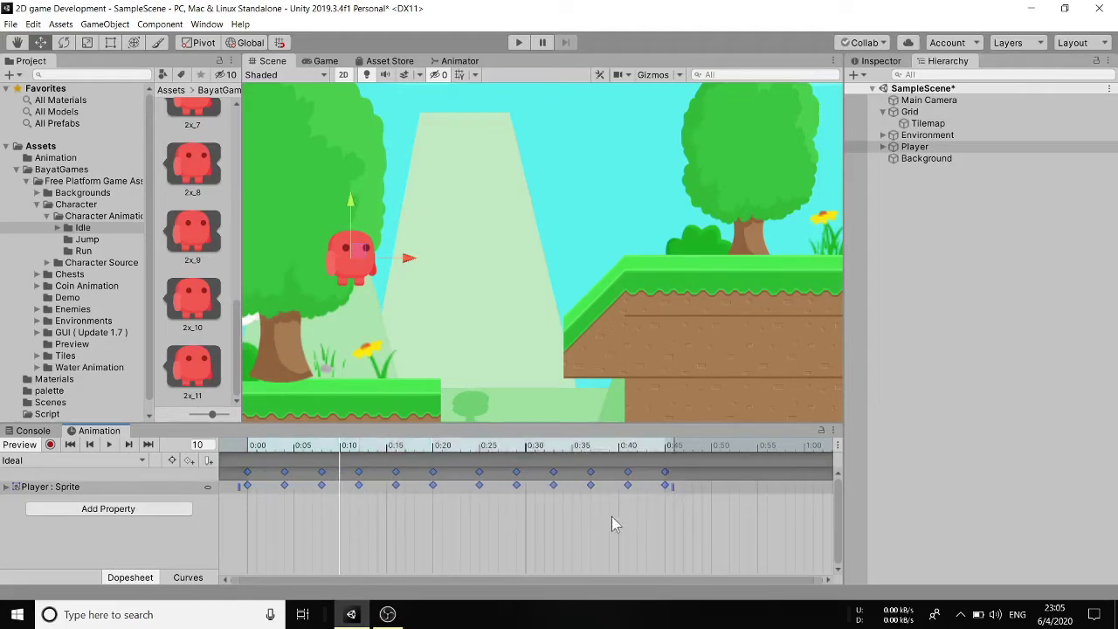
click(110, 445)
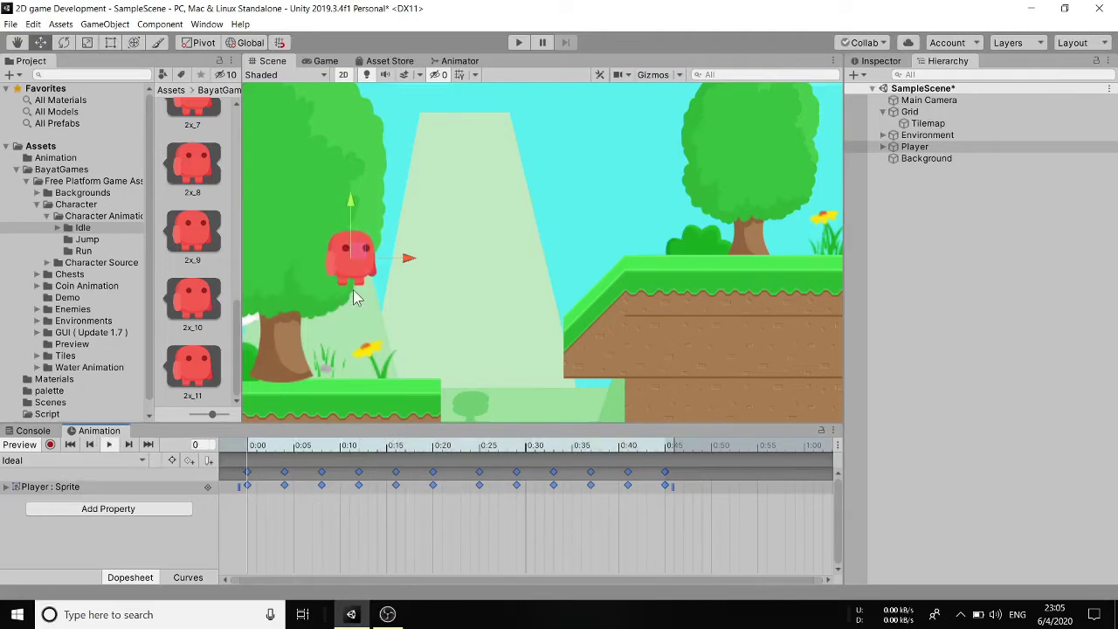
scroll(352, 290, up, 2)
scroll(350, 292, down, 3)
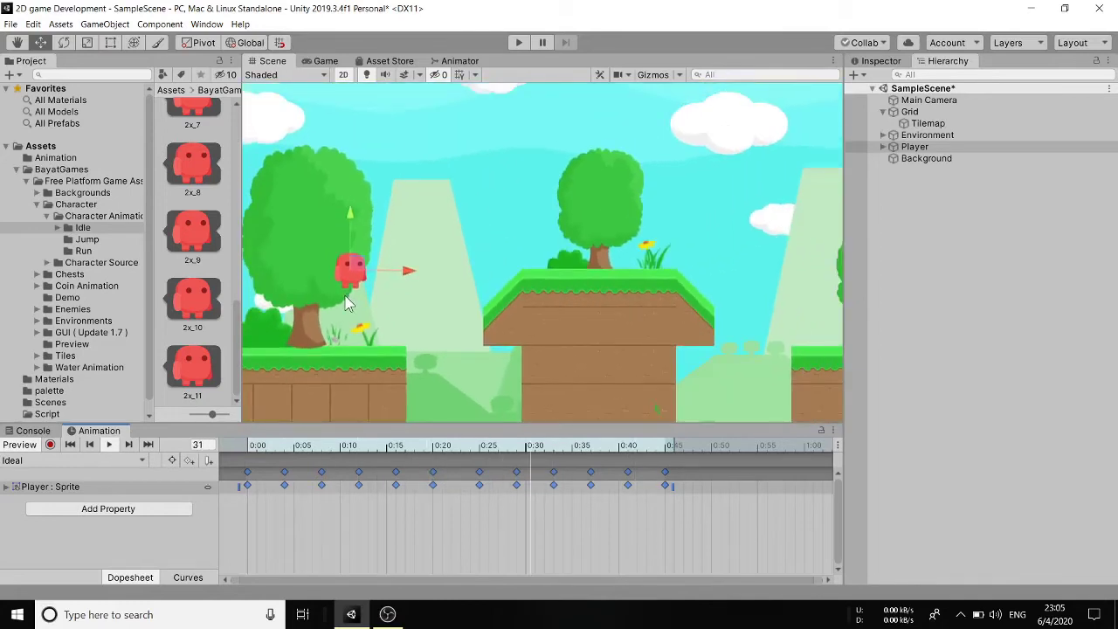
Create another animation clip for the Player named Jump.anim and save it in the Animation folder
click(132, 456)
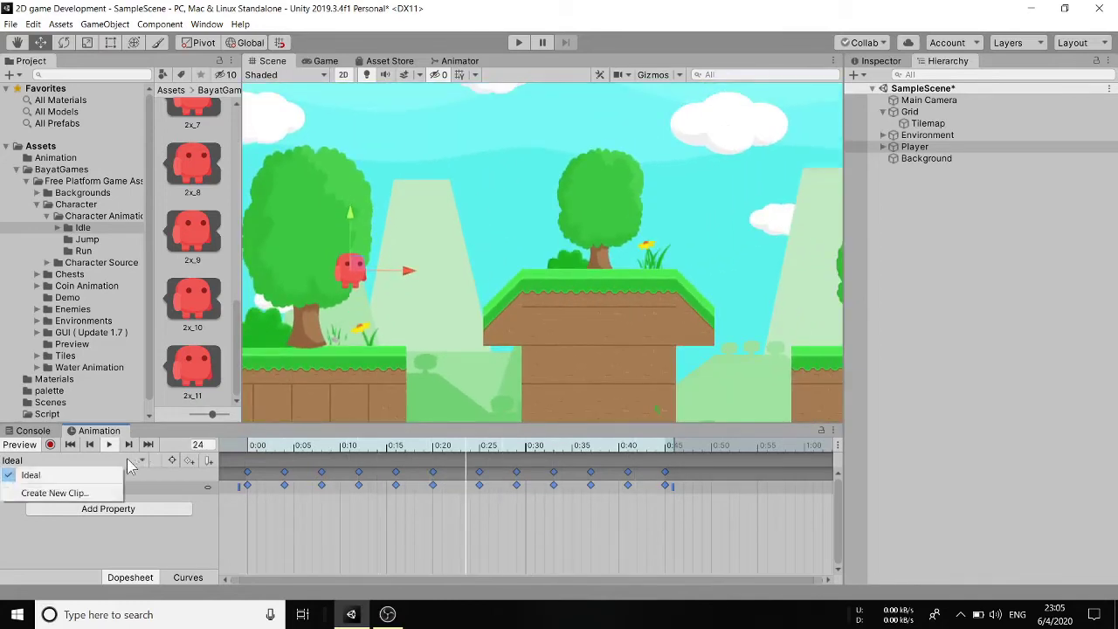
click(99, 474)
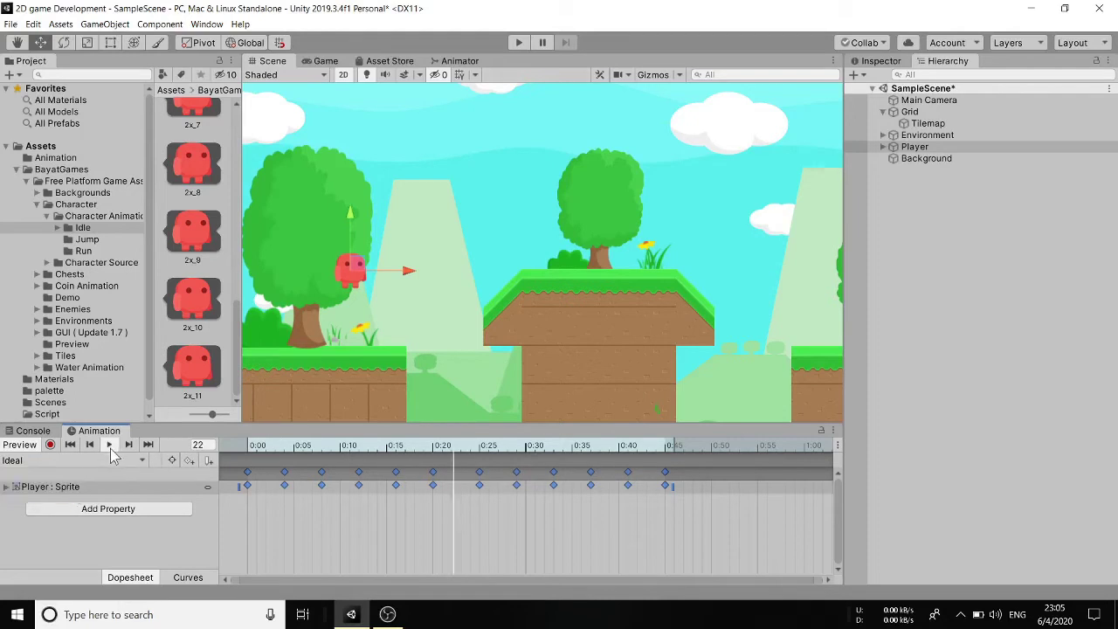
click(121, 458)
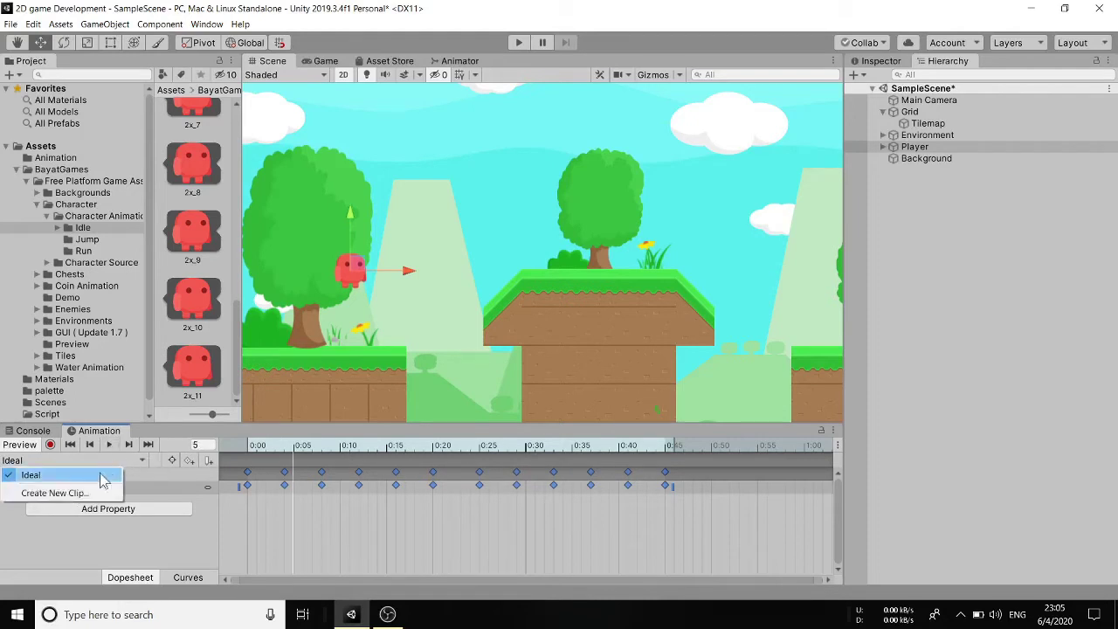
click(63, 493)
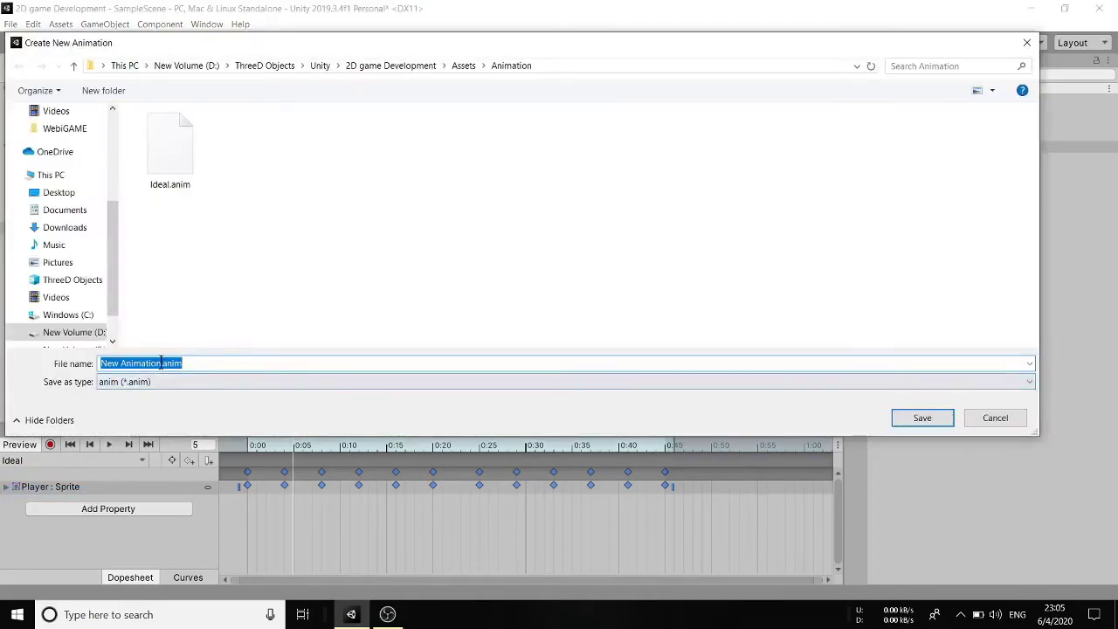
drag(163, 363, 106, 362)
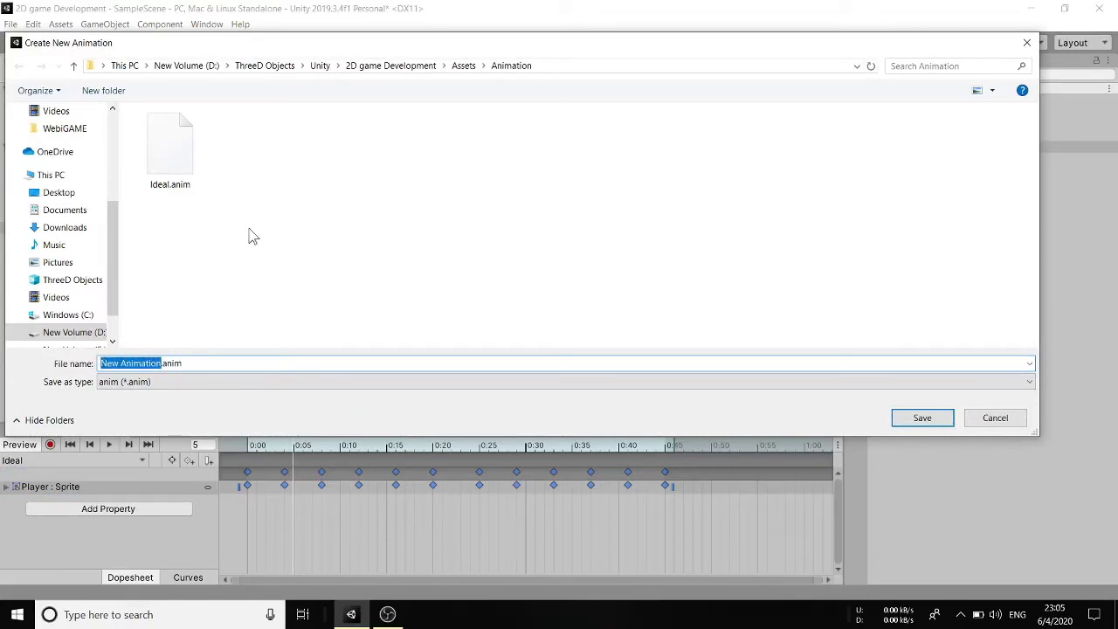
text(Jump)
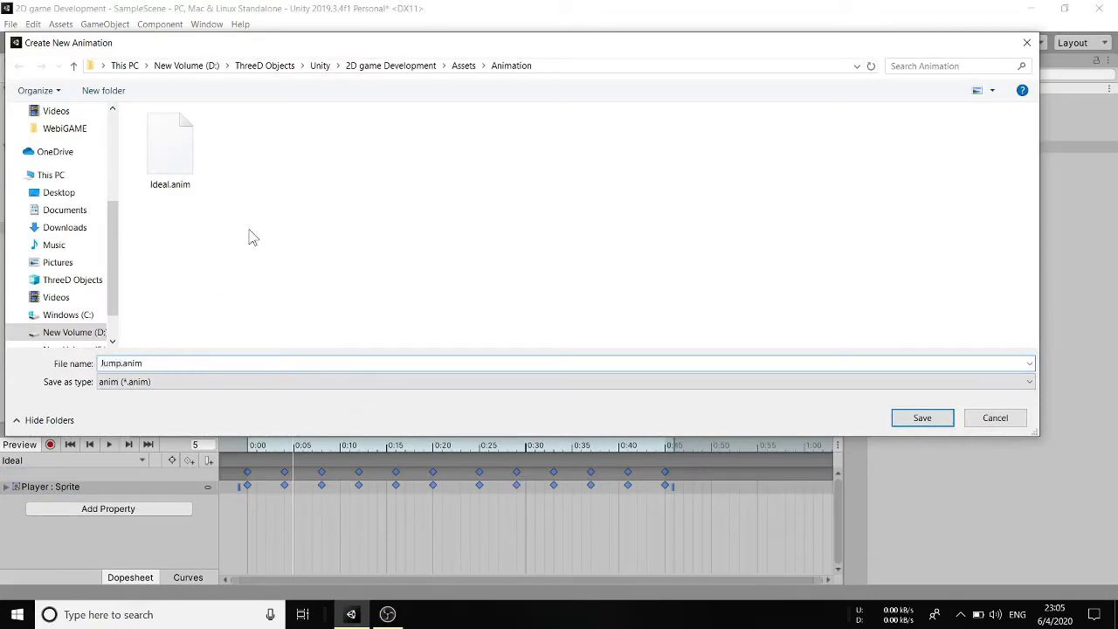
click(908, 418)
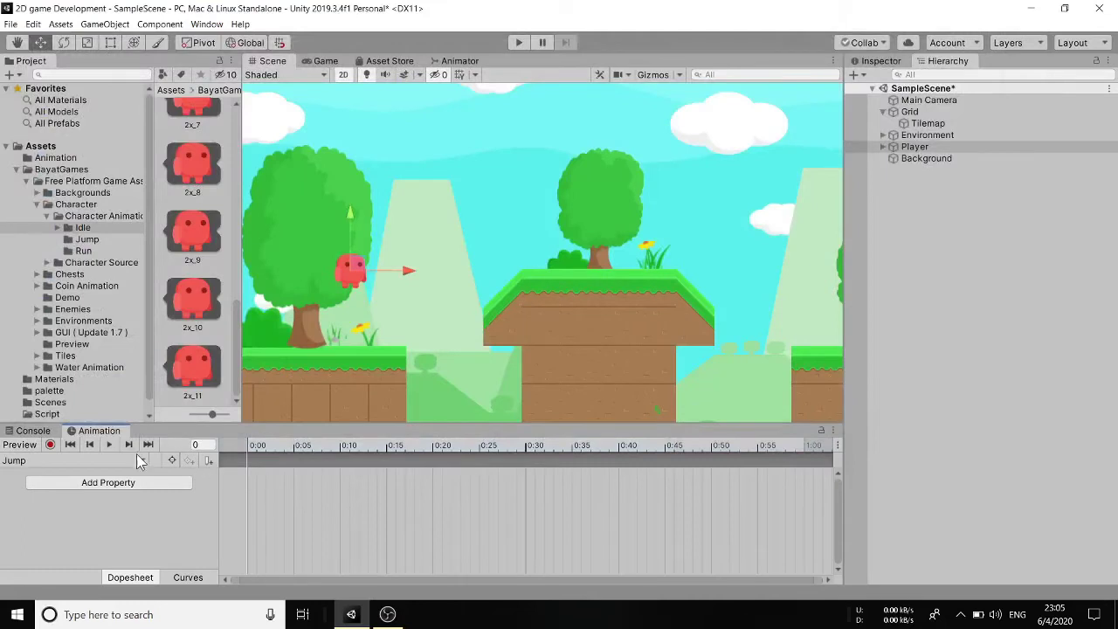
Create a third animation clip for the Player named Run.anim in the Animation folder
click(137, 454)
click(35, 507)
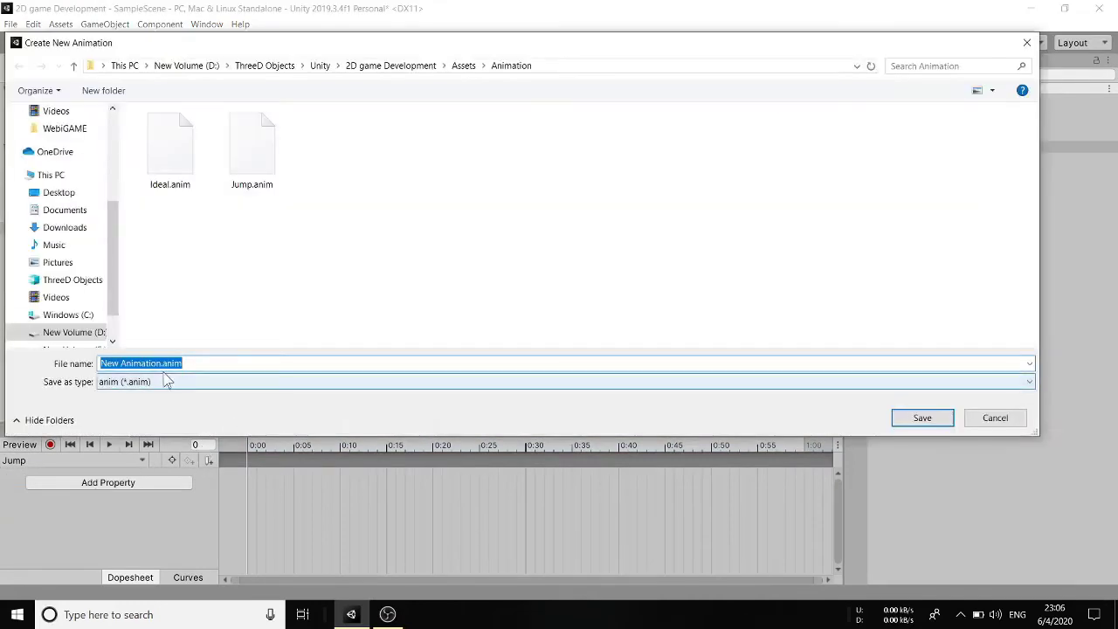
drag(160, 363, 101, 363)
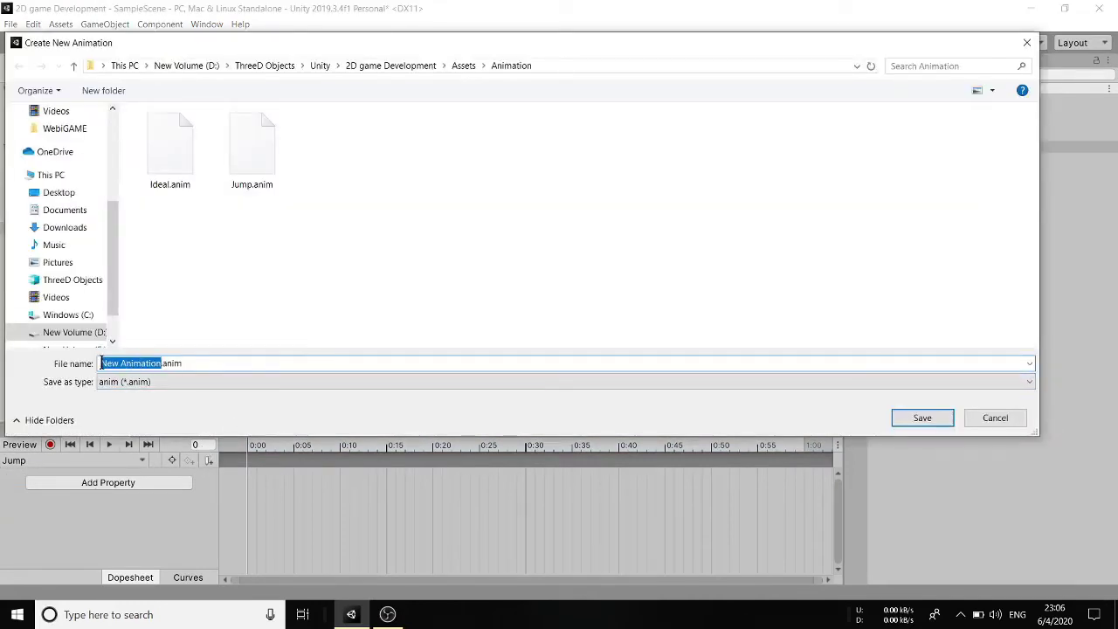
text(Ru)
key(Return)
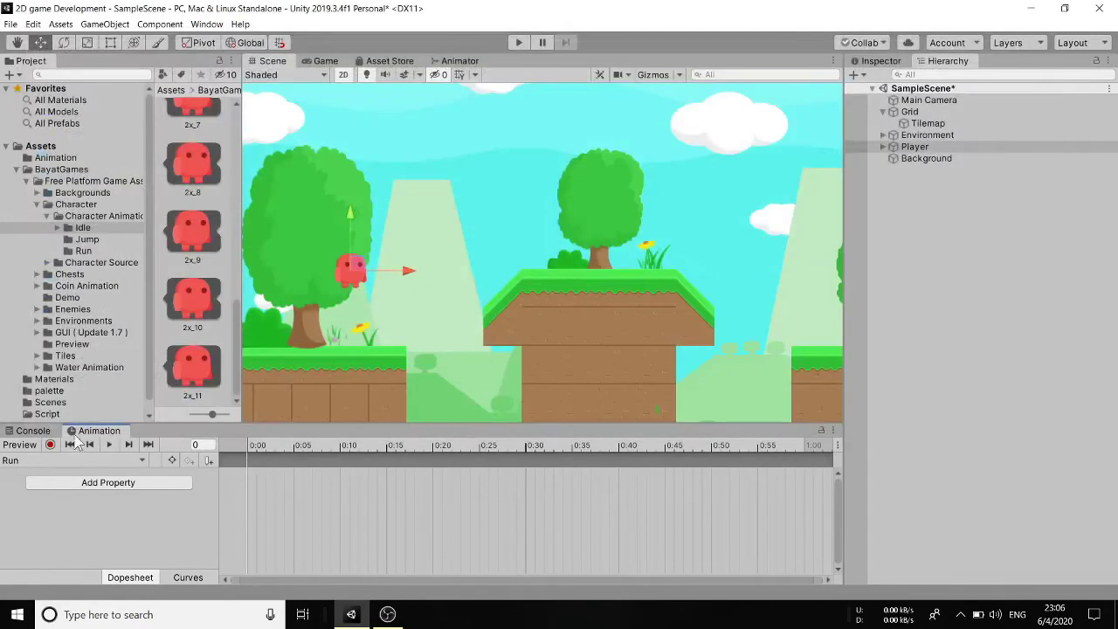
Add the 2x running sprites up to 2x_17 from the Run folder as keyframes in the Run clip
click(136, 462)
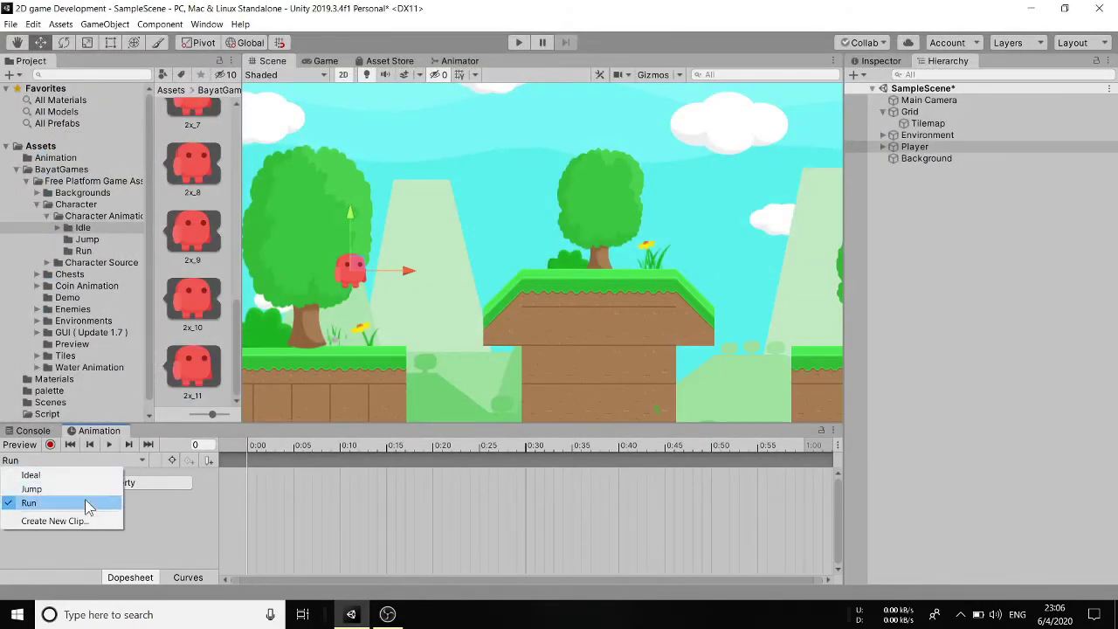
click(85, 501)
click(85, 251)
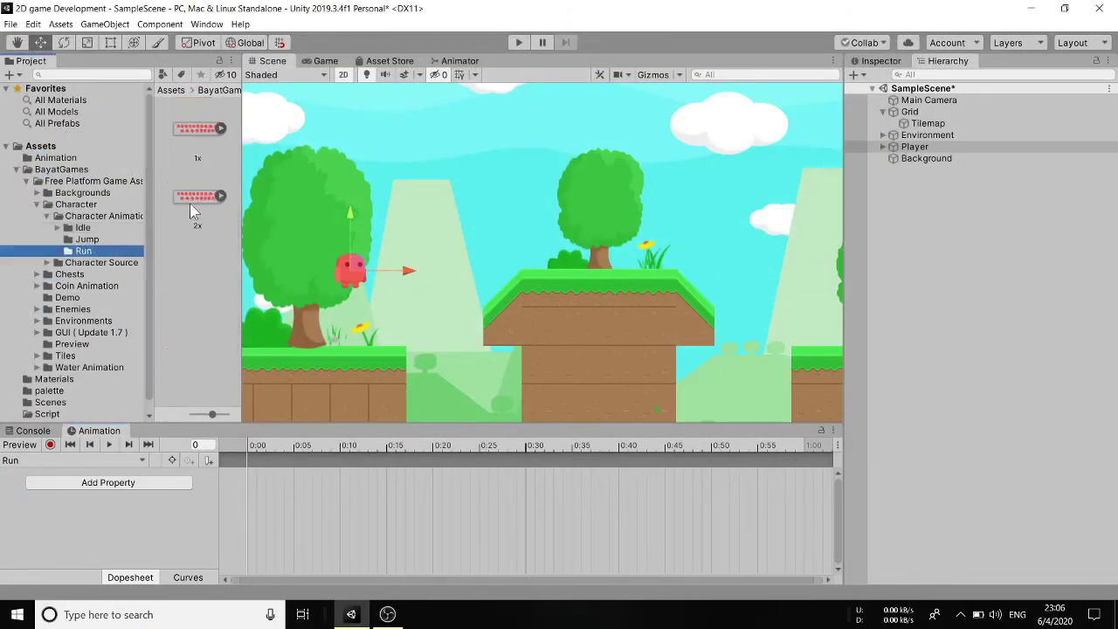
click(220, 198)
click(197, 273)
drag(236, 161, 232, 406)
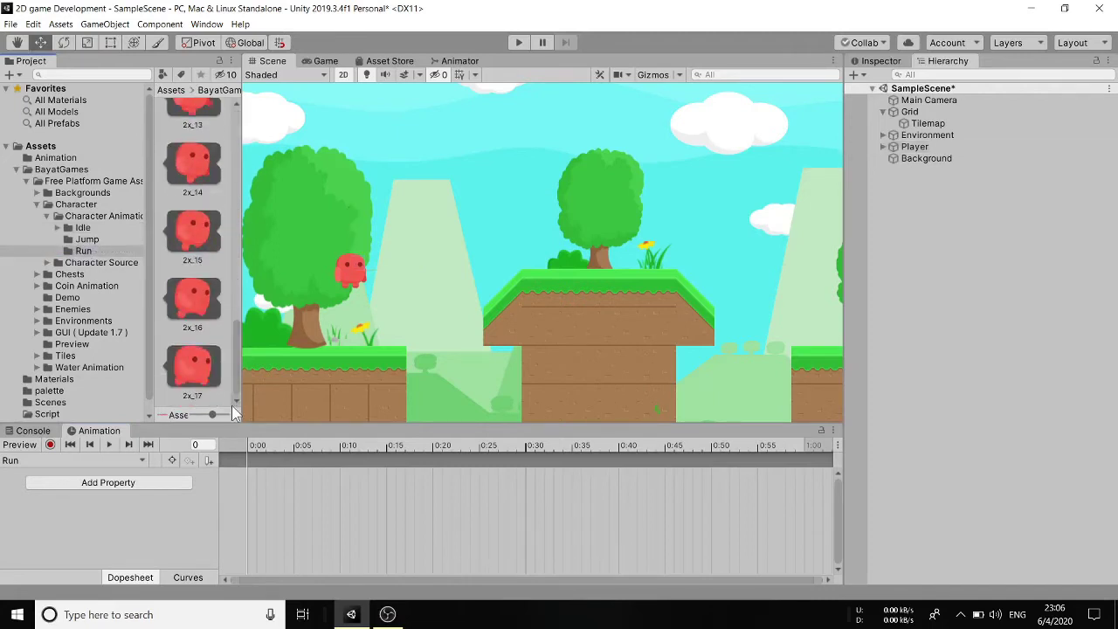
shift+click(197, 376)
drag(193, 227, 279, 507)
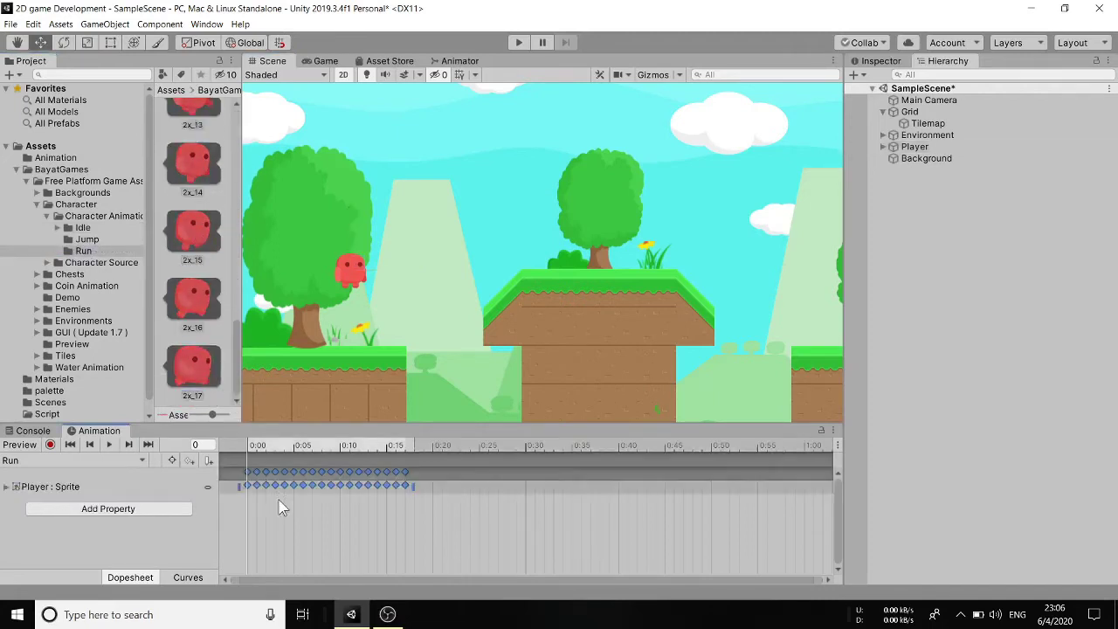
Retime the Run clip's keyframes to end at 0:50 and then at 0:45, previewing the playback at each timing
click(109, 443)
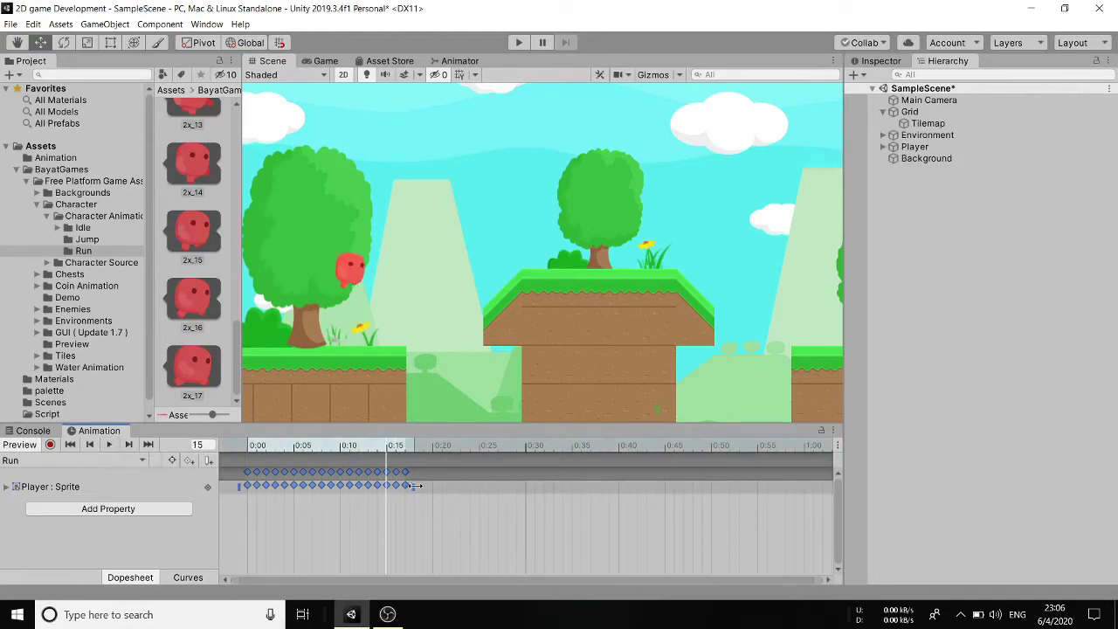
drag(416, 485, 715, 490)
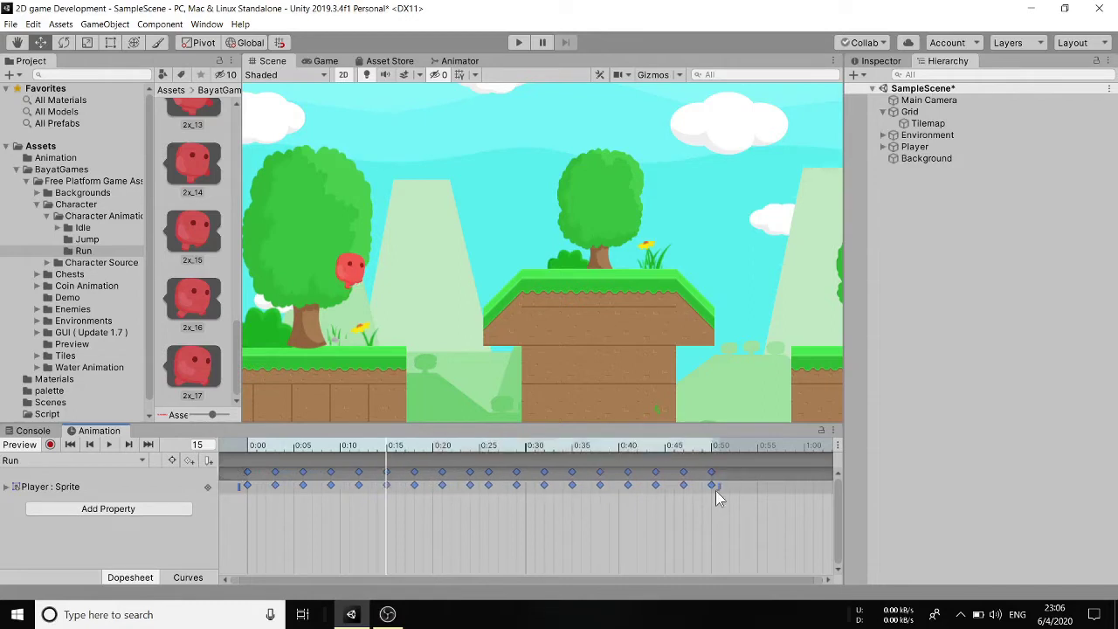
click(111, 443)
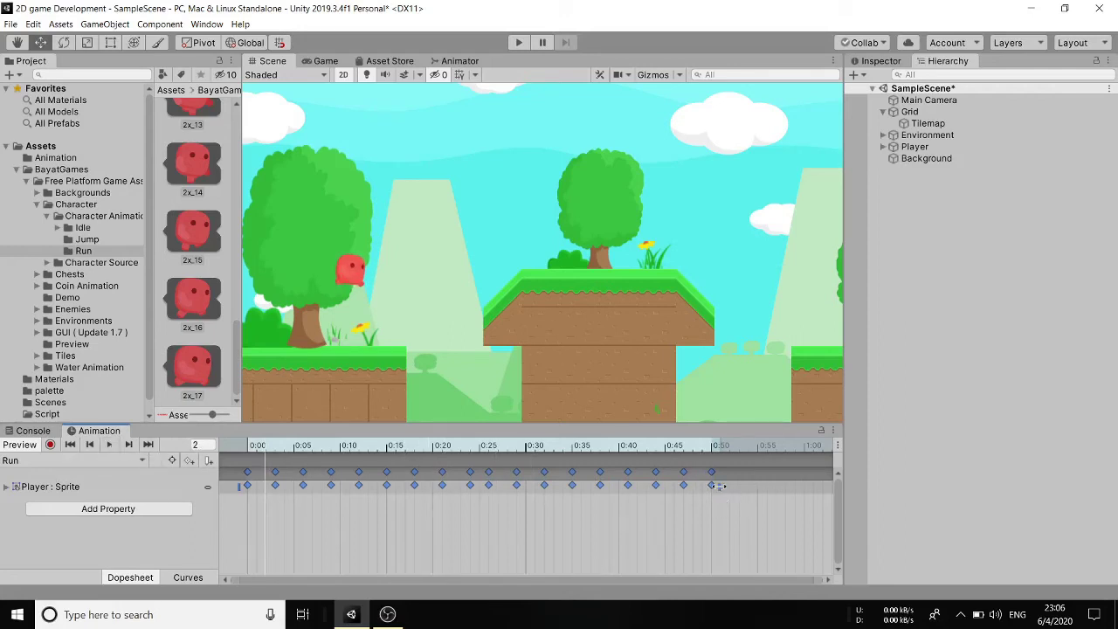
drag(718, 485, 671, 486)
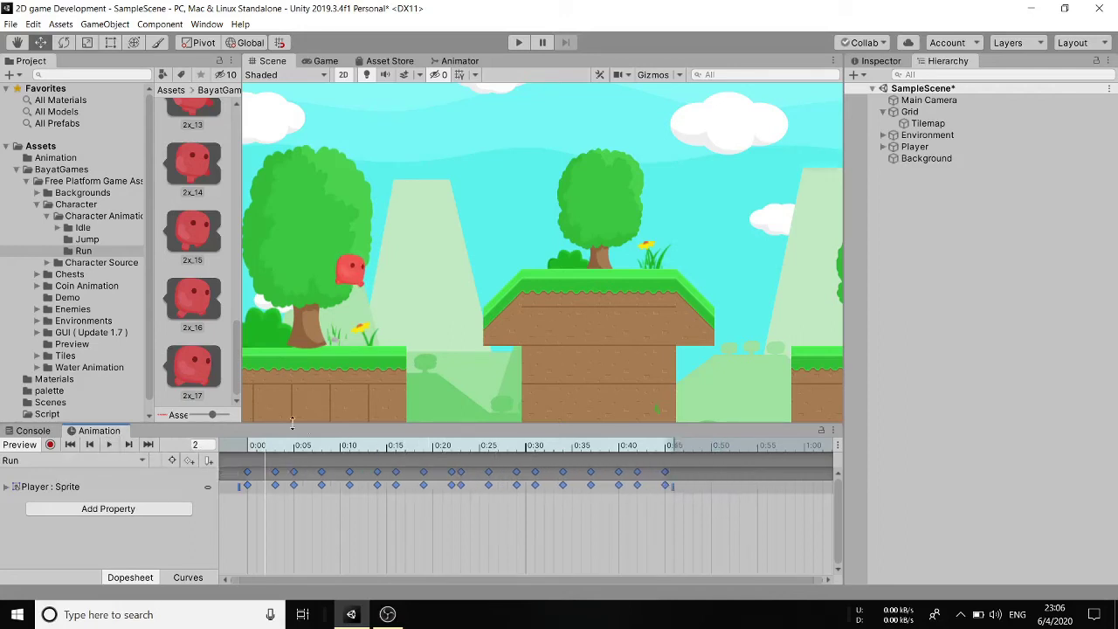
click(109, 445)
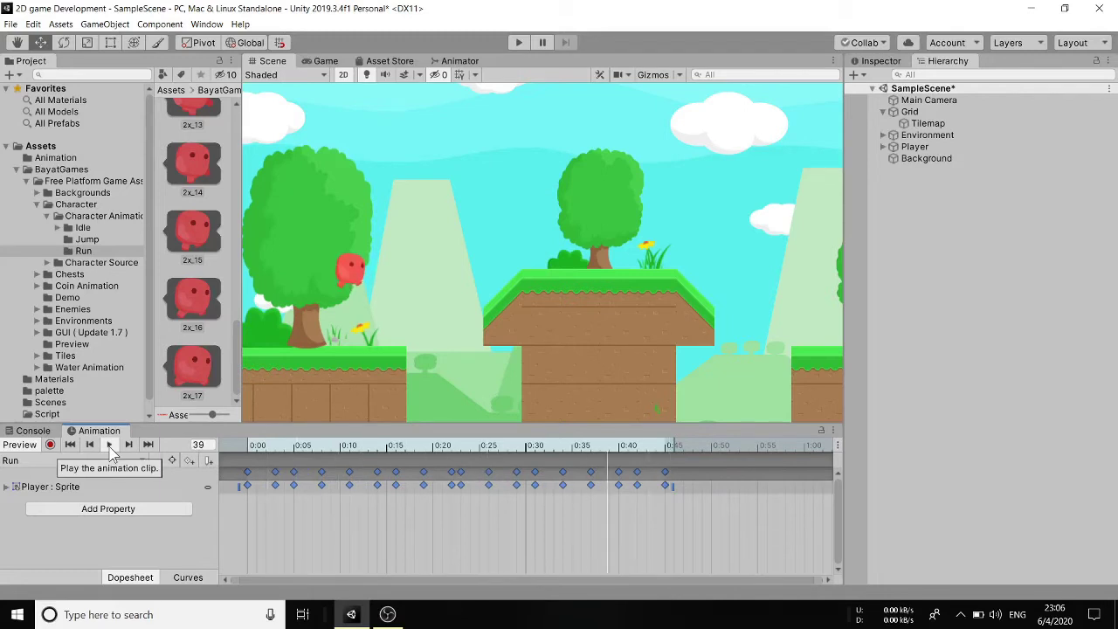
click(111, 446)
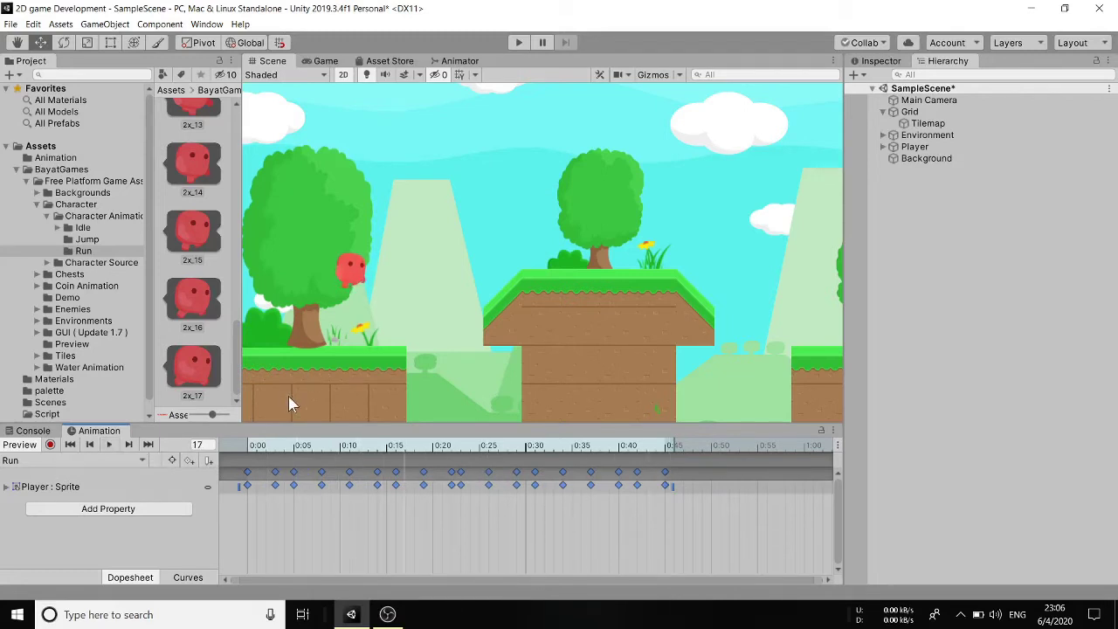
Switch to the Jump clip and add the 2x_0 sprite from the Jump folder as a keyframe at 0:00
click(134, 461)
click(118, 486)
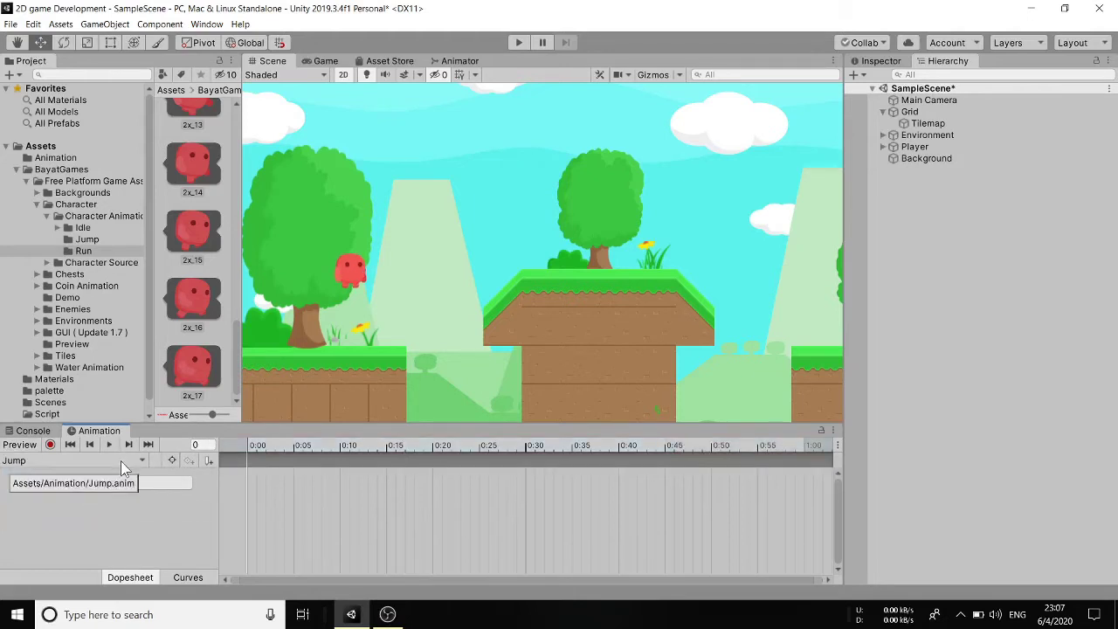
click(94, 240)
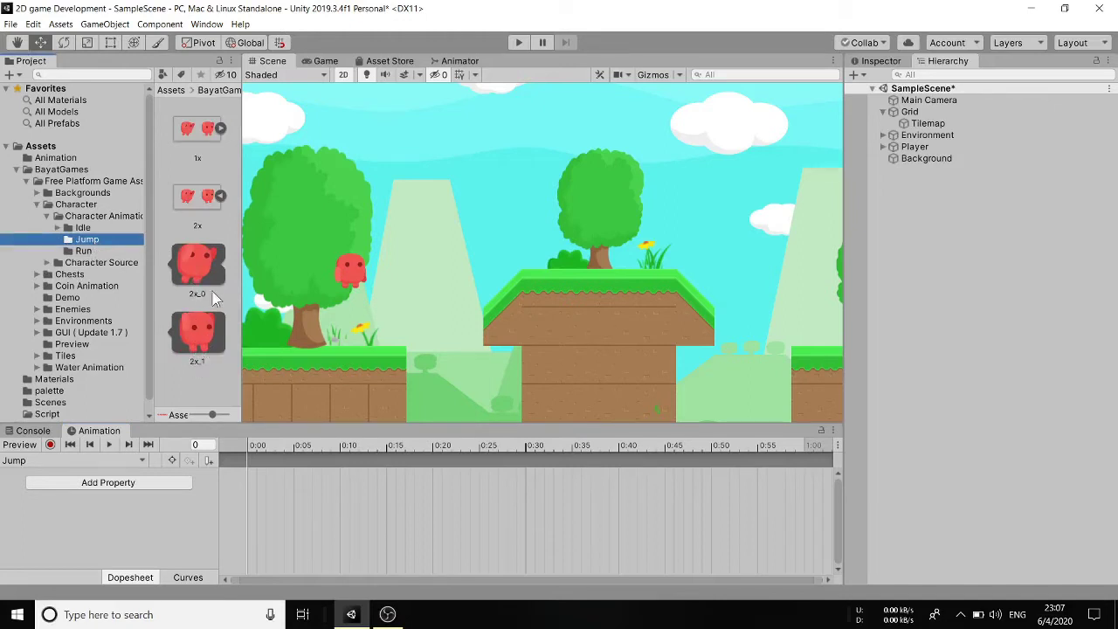
drag(208, 262, 266, 485)
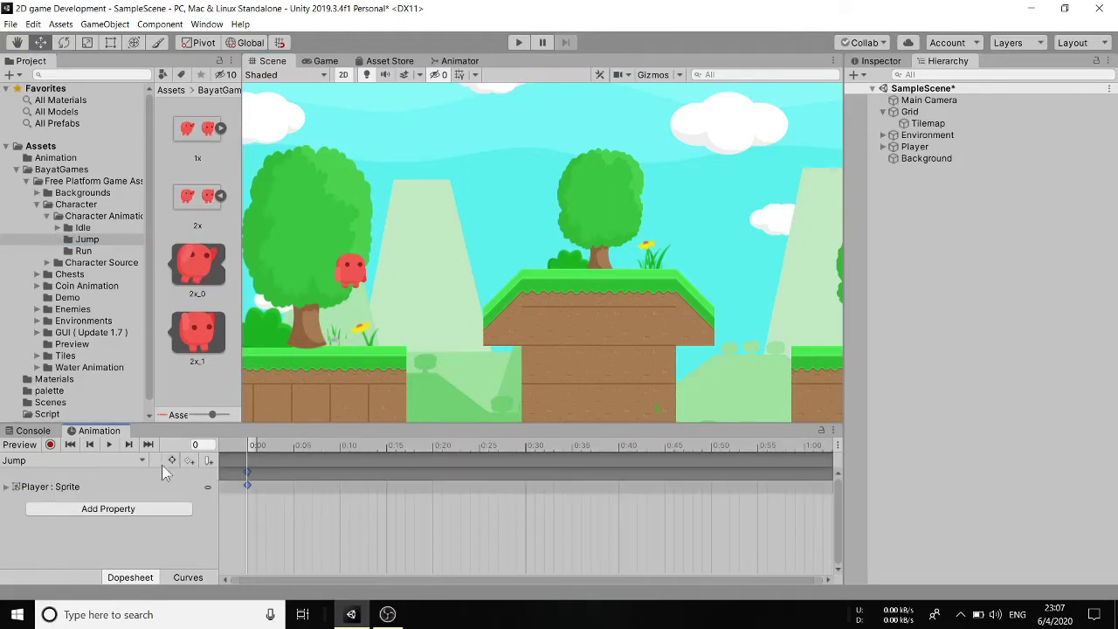
Create a fourth animation clip for the Player named Land.anim in the Animation folder
click(126, 460)
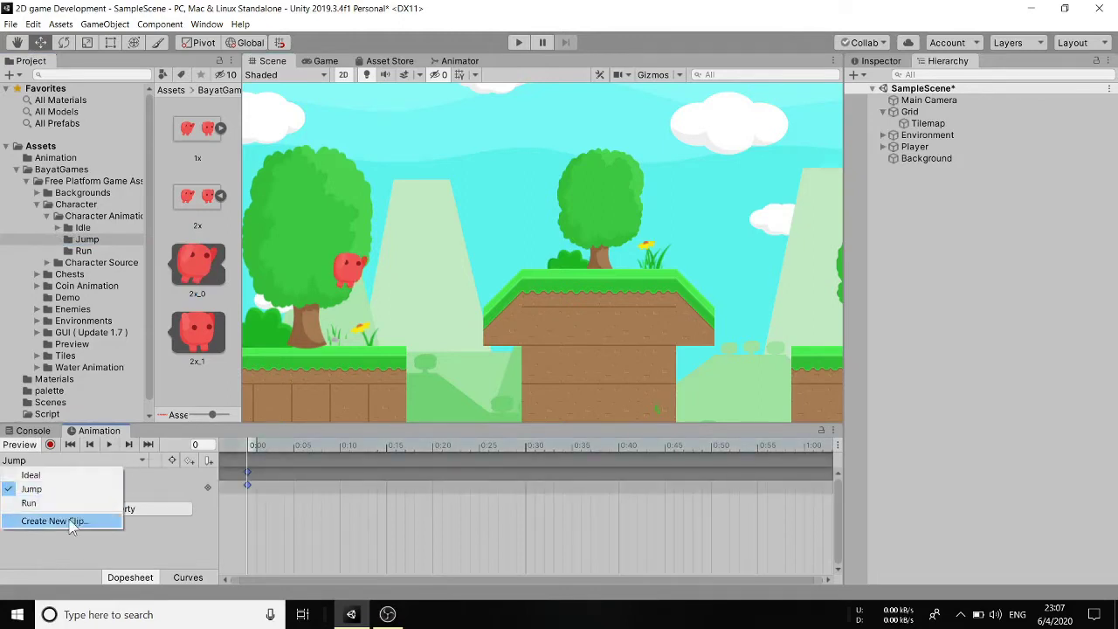
click(72, 521)
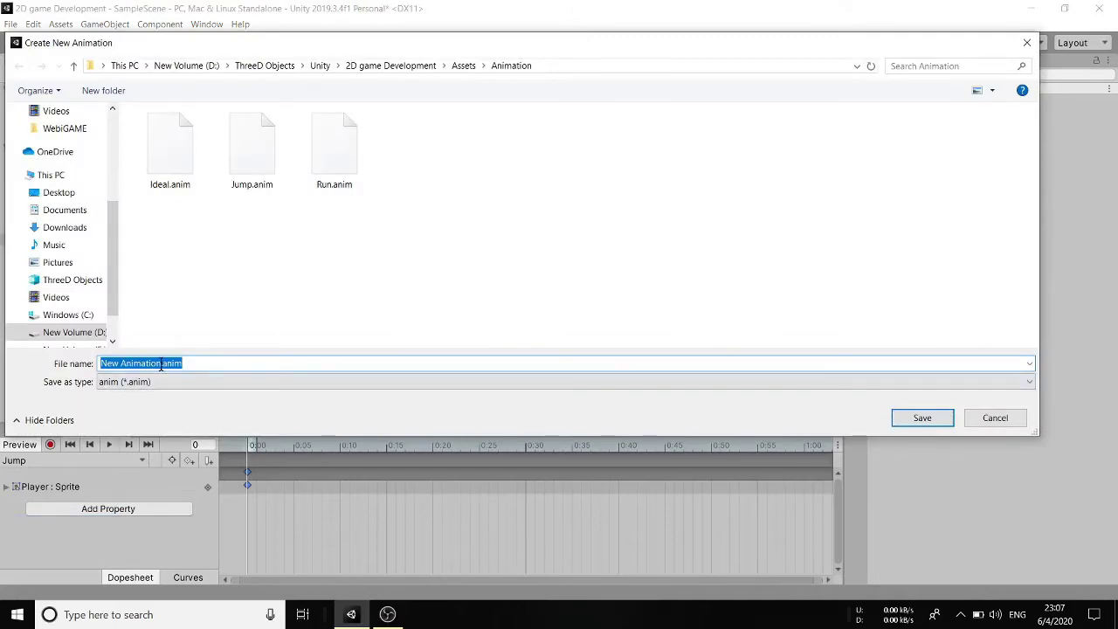
drag(160, 366, 101, 382)
text(Land)
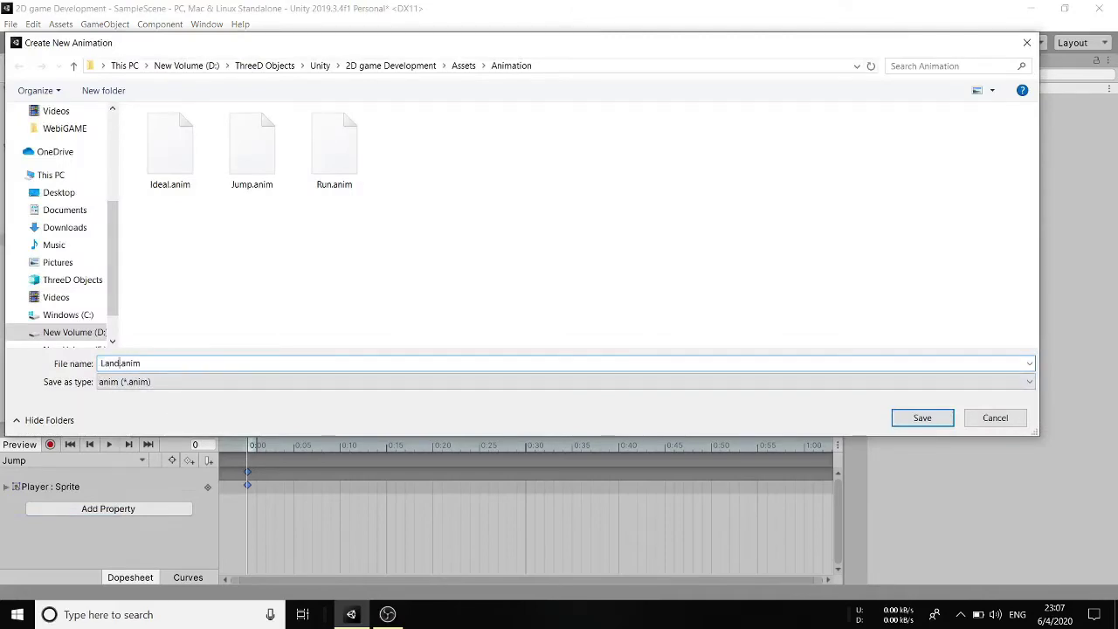
click(922, 417)
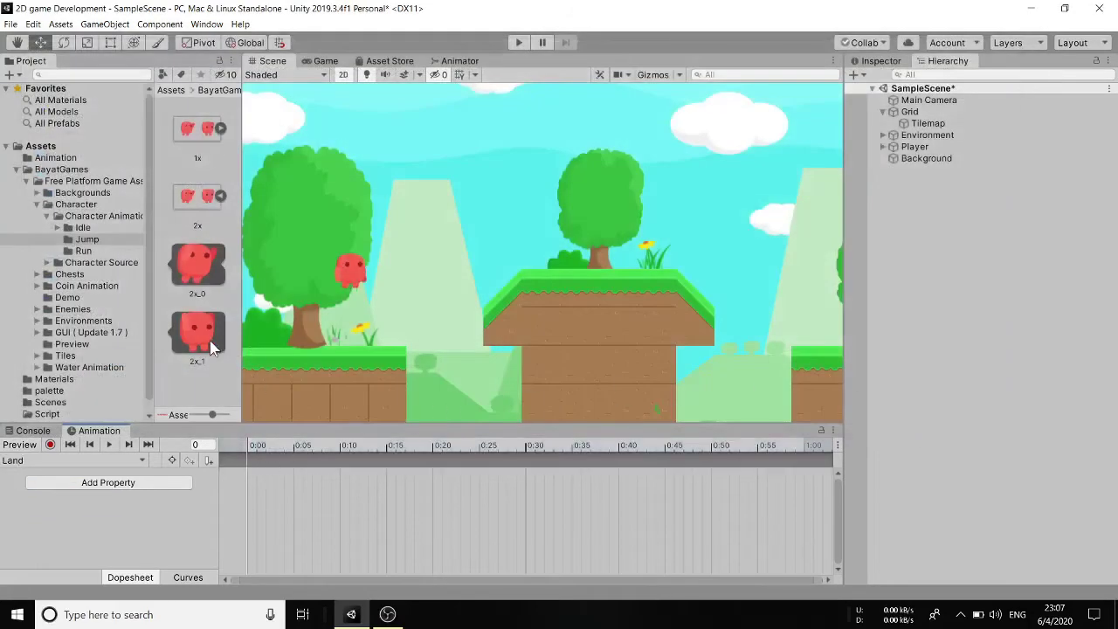
Add the 2x_1 sprite from the Jump folder to the Land clip as a keyframe at 0:00
drag(201, 339, 274, 488)
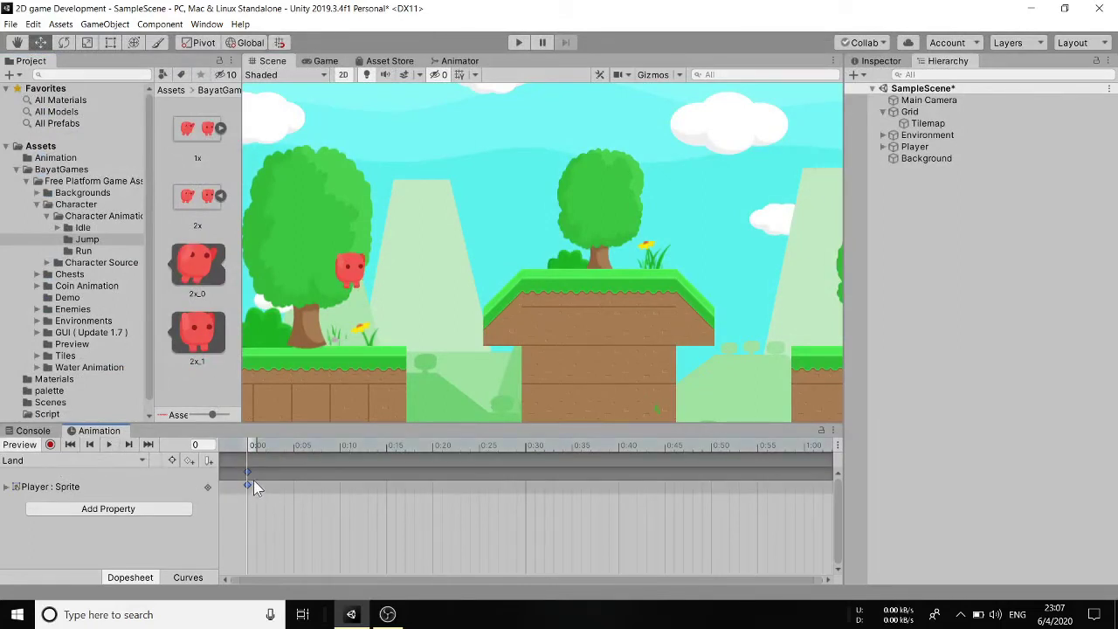
click(79, 460)
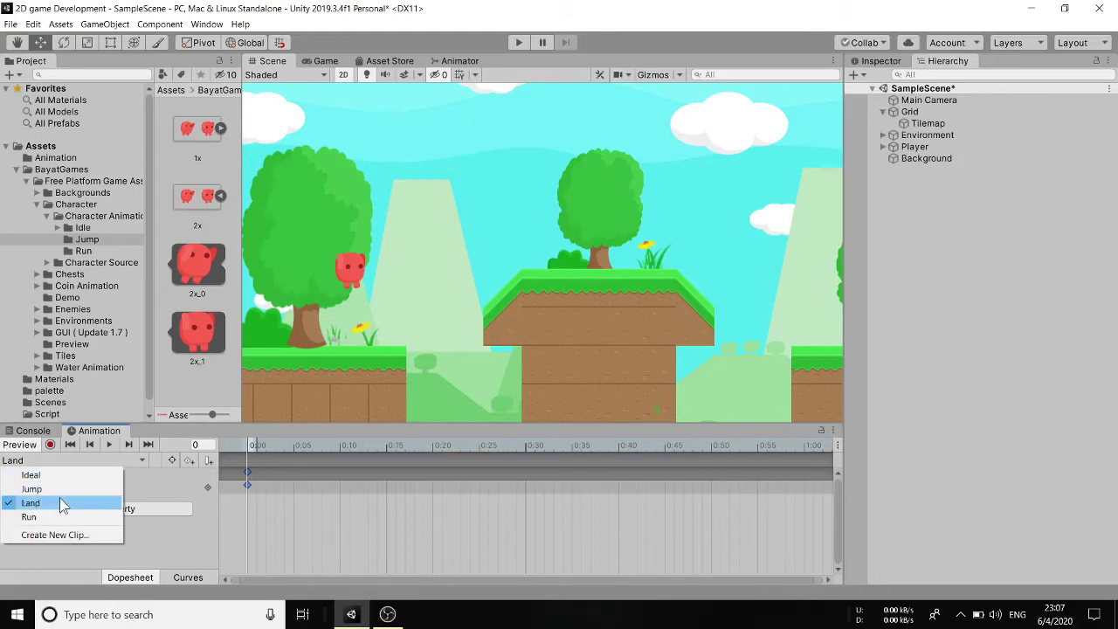
click(274, 478)
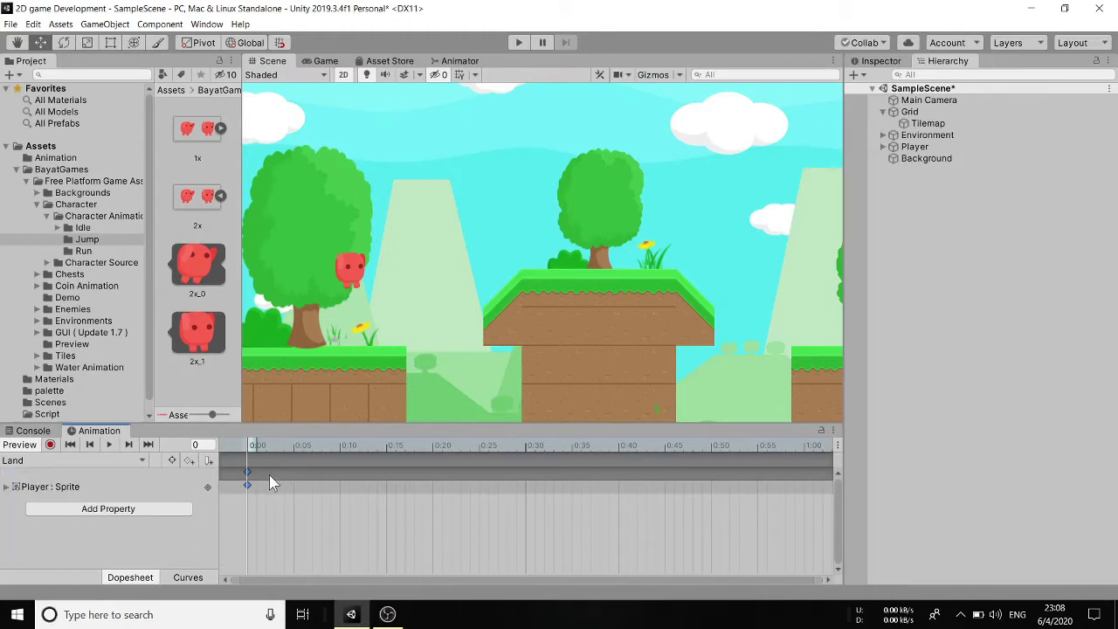
Examine the clips and the Player controller in the Animation folder, and bring up the Animator view
click(16, 168)
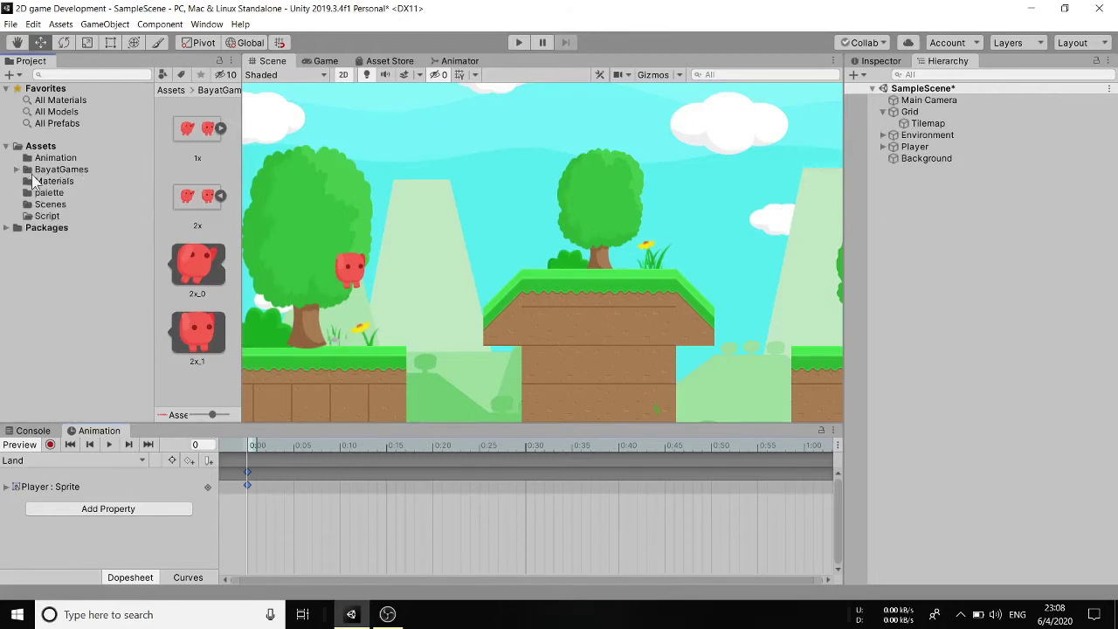
click(55, 157)
drag(242, 157, 281, 153)
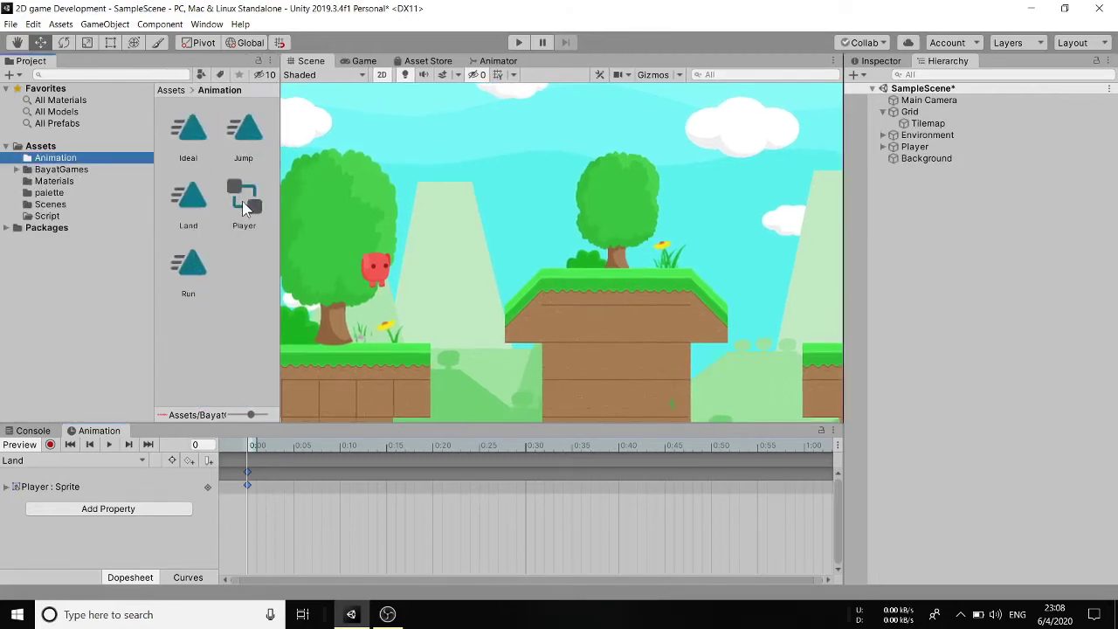
drag(280, 190, 235, 181)
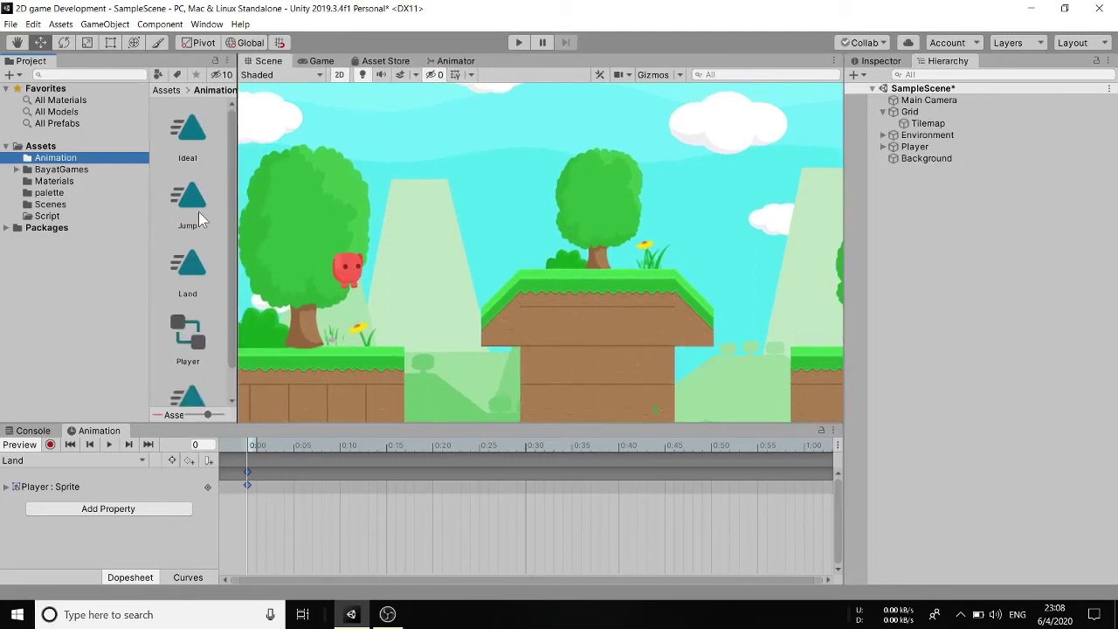
click(448, 61)
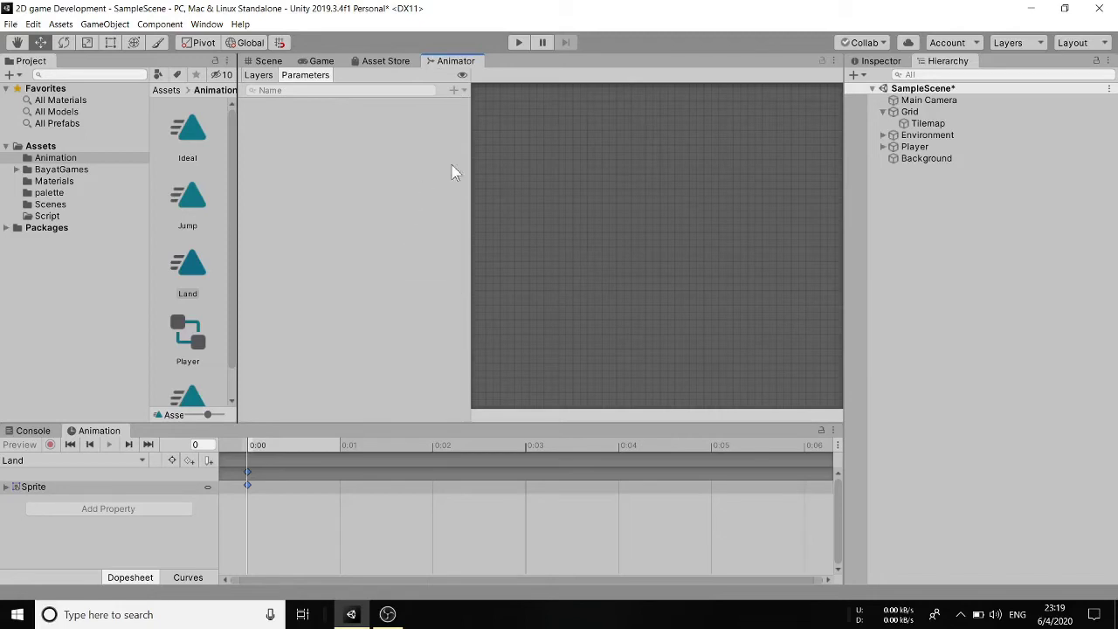
Open the playerMovement script for editing and declare "public Animator animator;" below the controller field
click(48, 216)
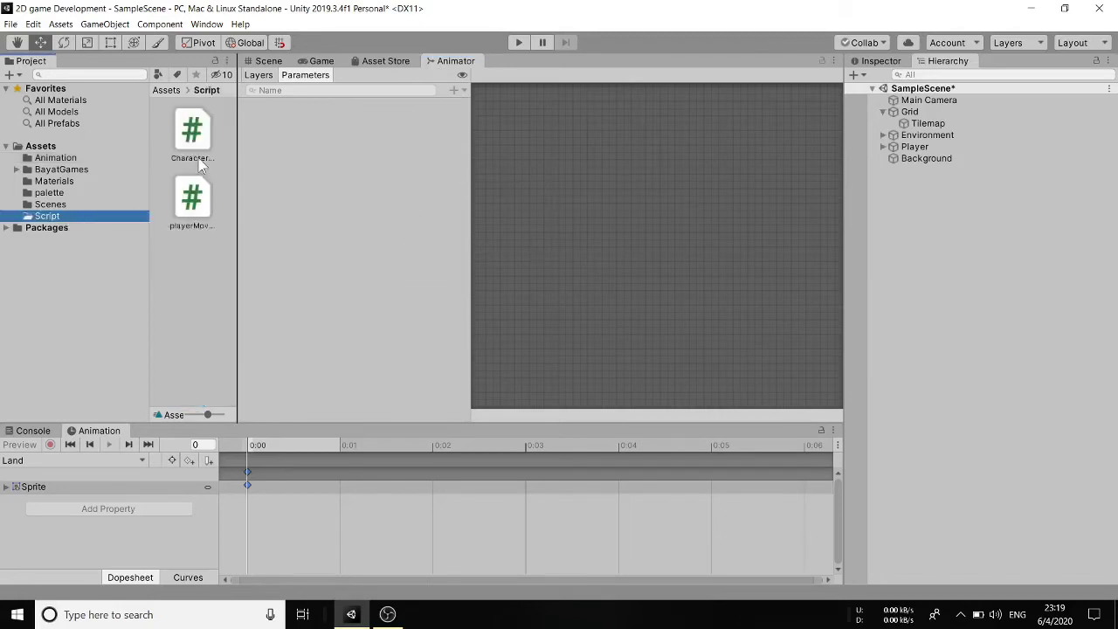
click(192, 199)
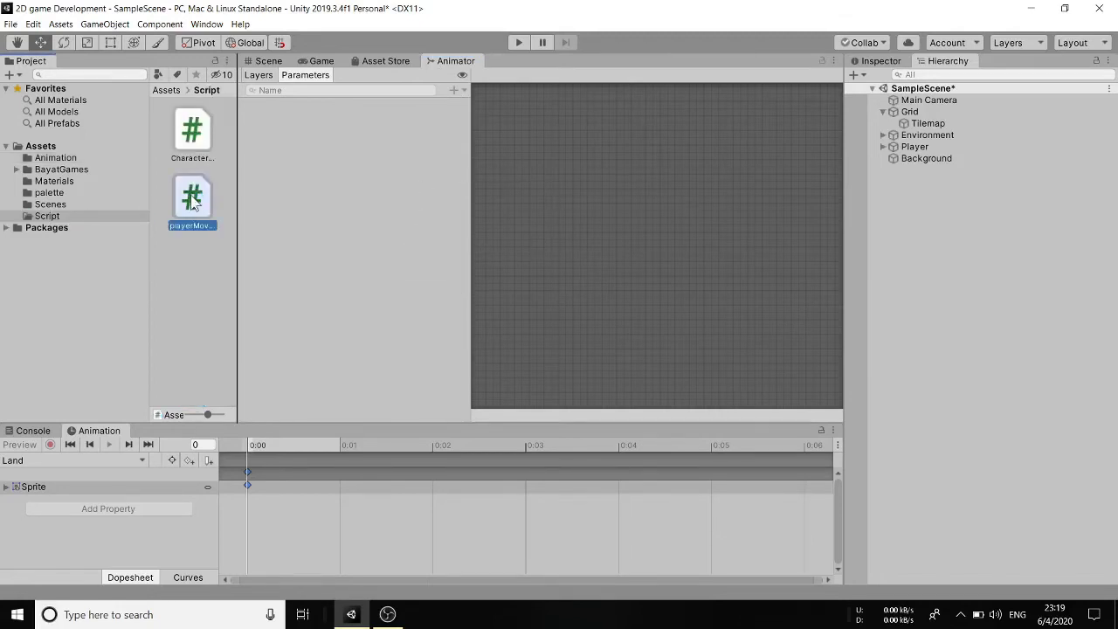
double_click(192, 199)
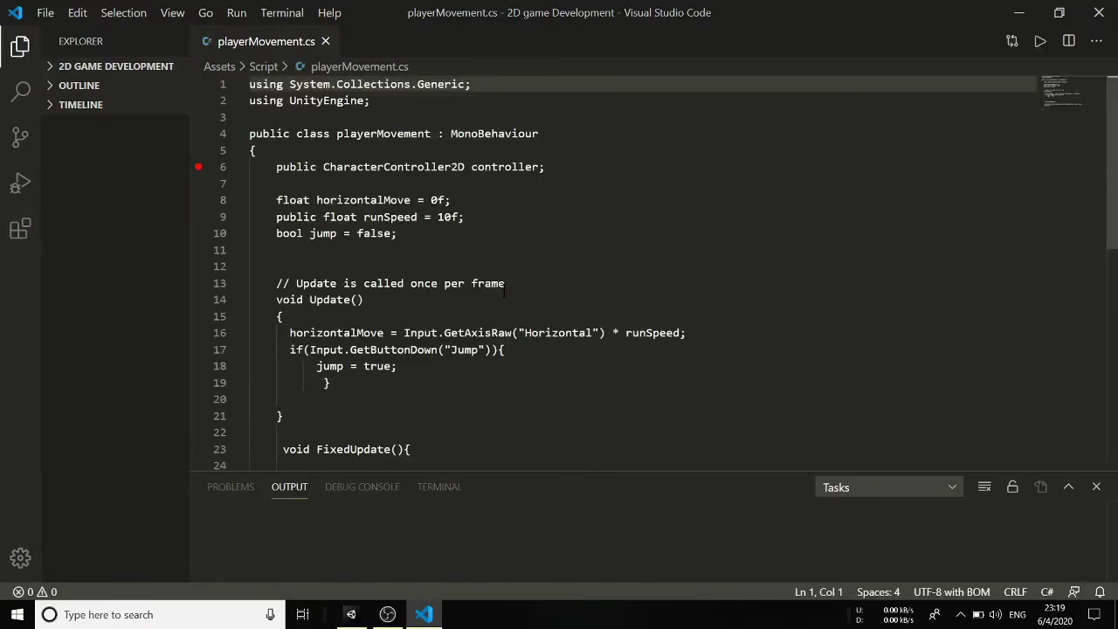
click(559, 166)
key(Return)
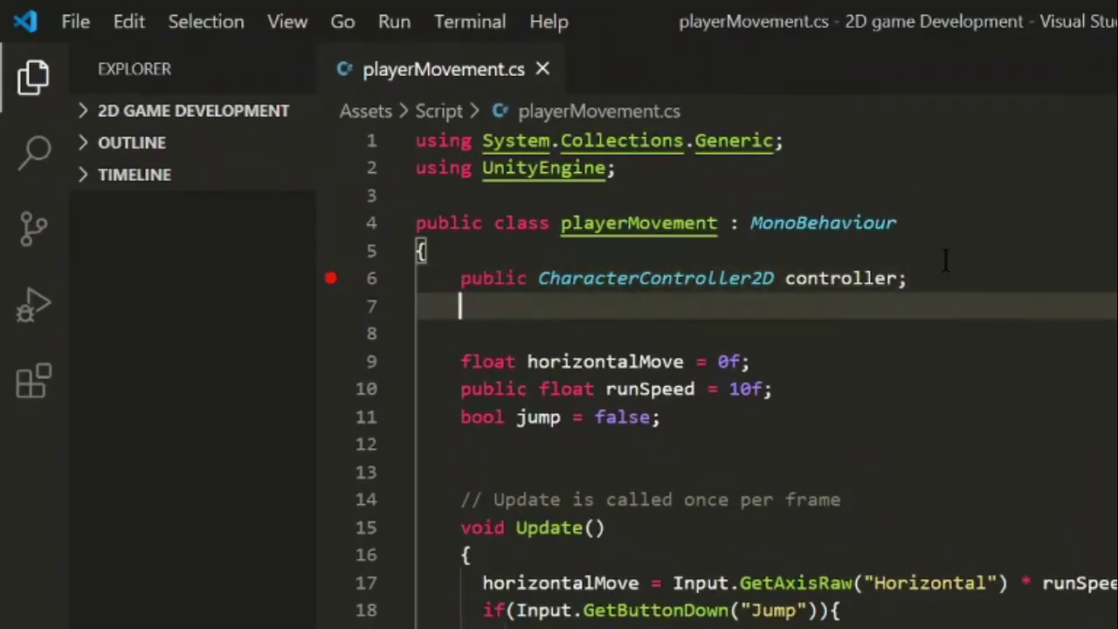
text(public )
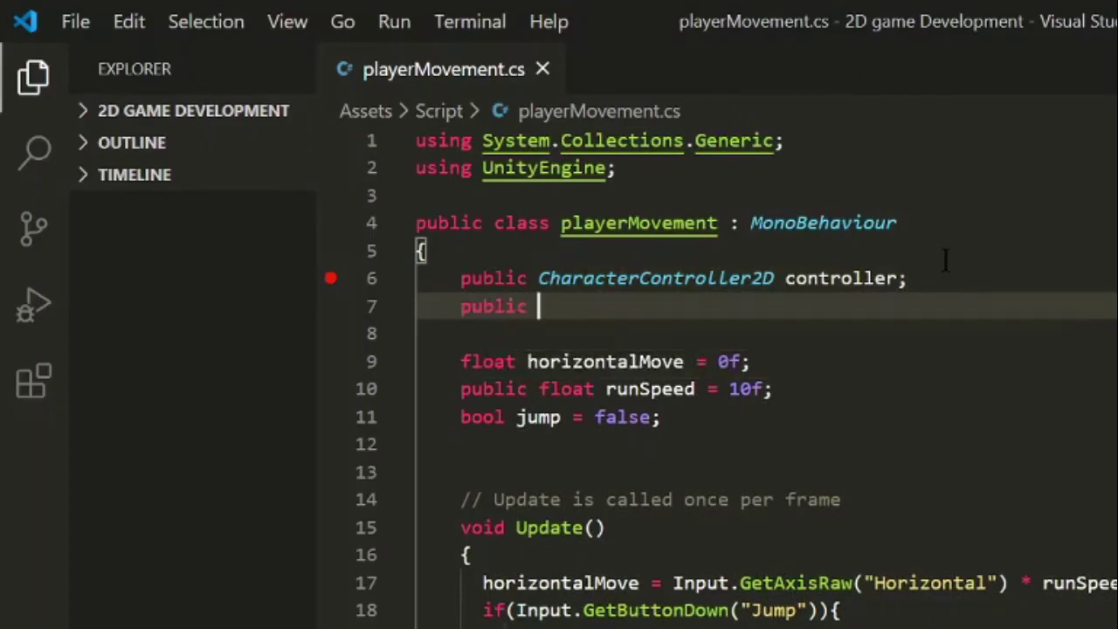
text(Animator a)
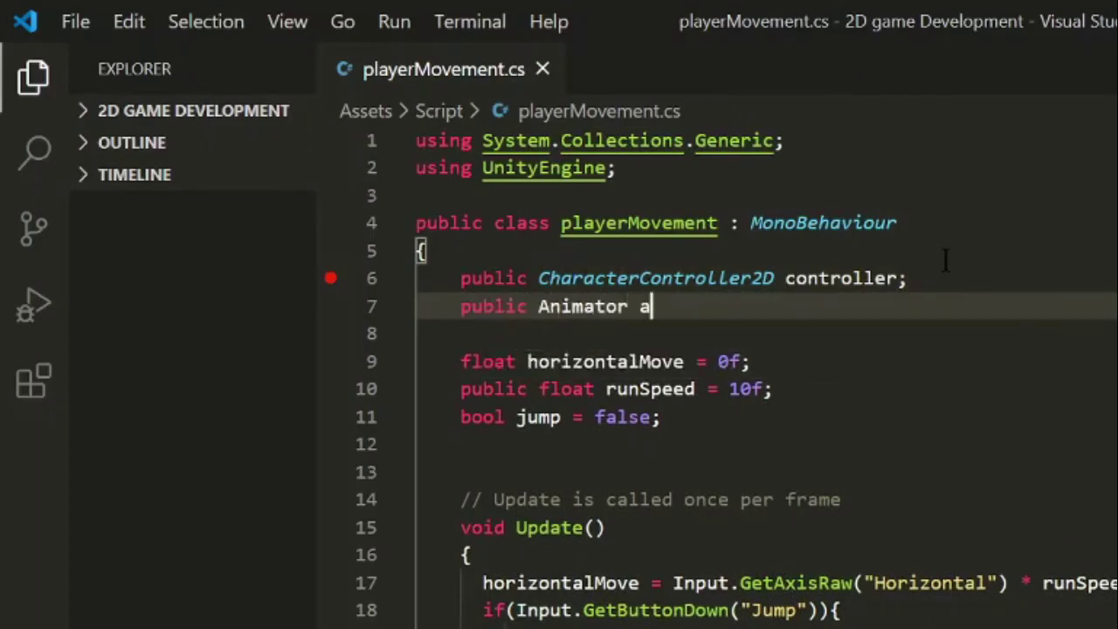
text(nimator;)
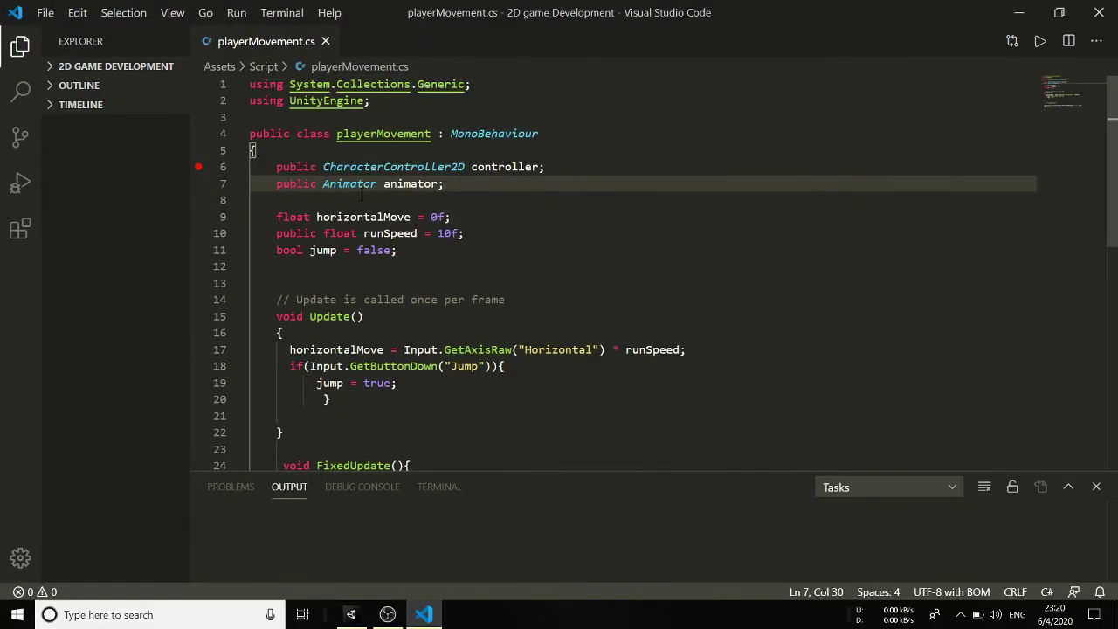
Return to Unity and assign the Player's own Animator component to the Animator field of its Player Movement script
click(350, 614)
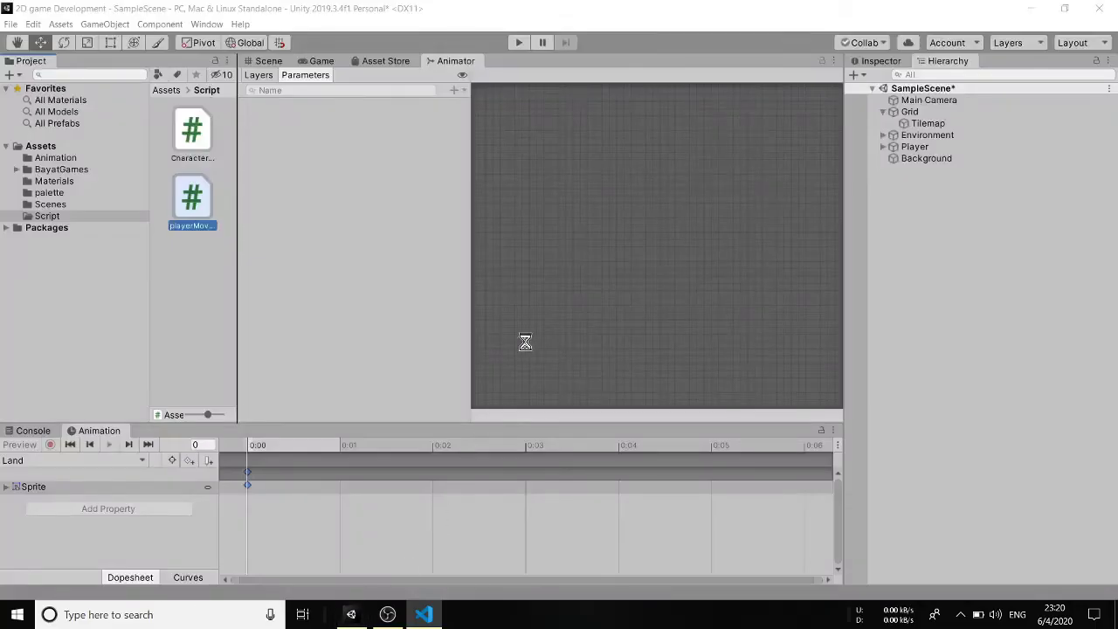
click(268, 60)
click(348, 265)
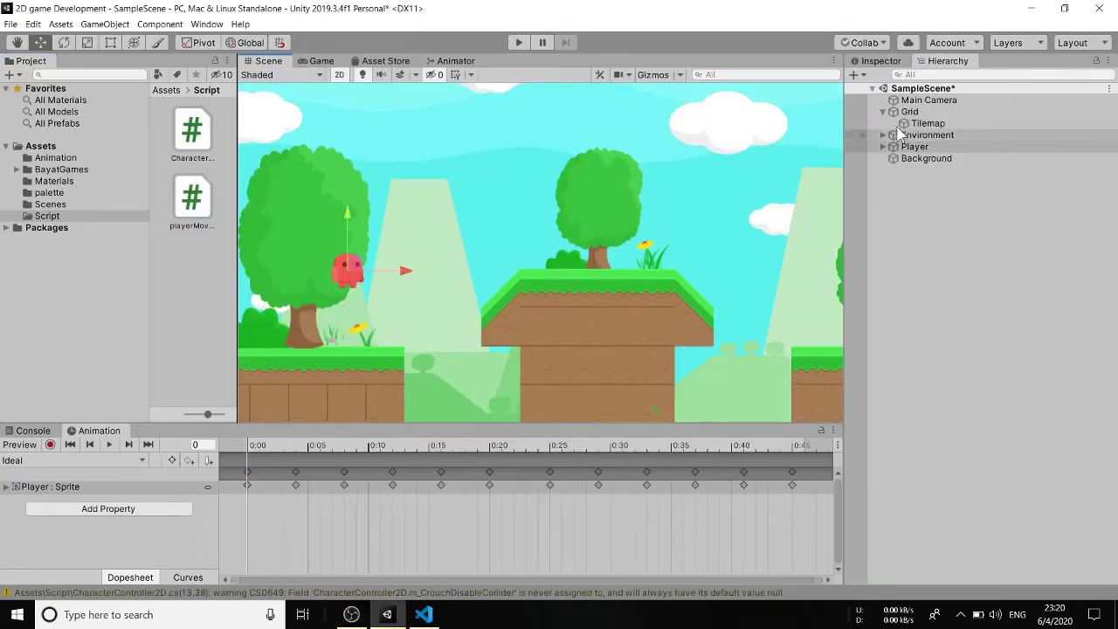
click(877, 60)
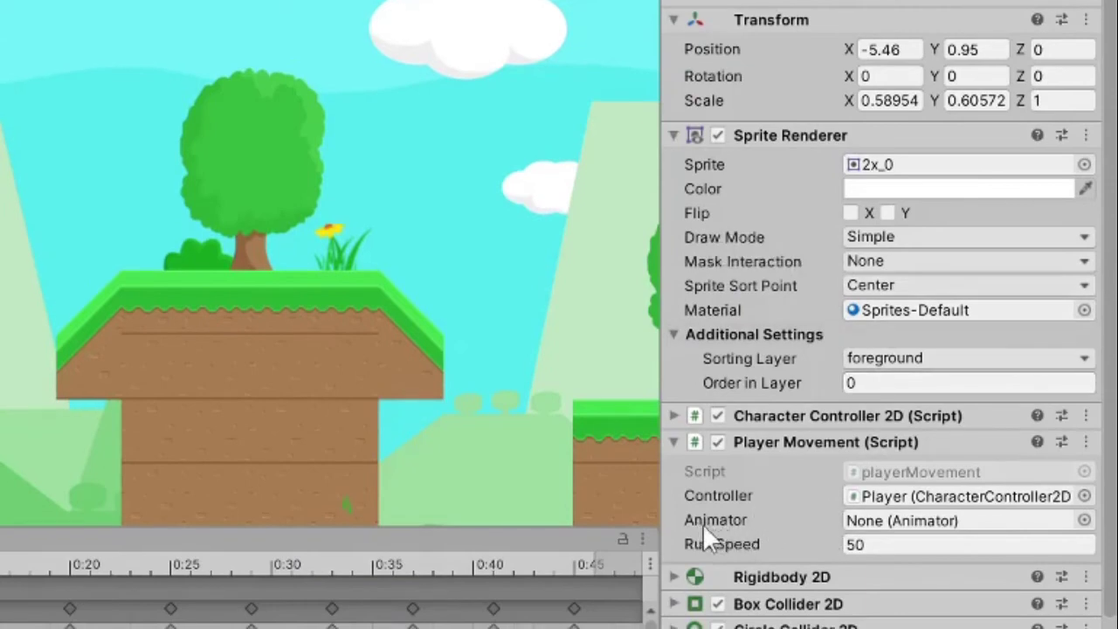
scroll(854, 528, down, 4)
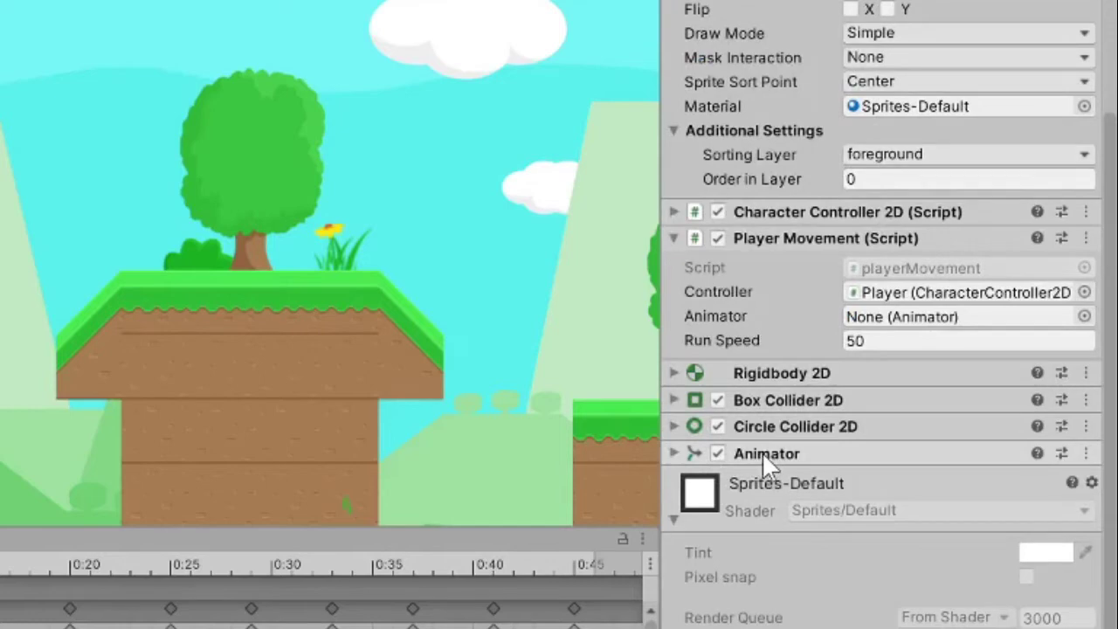
drag(762, 455, 872, 325)
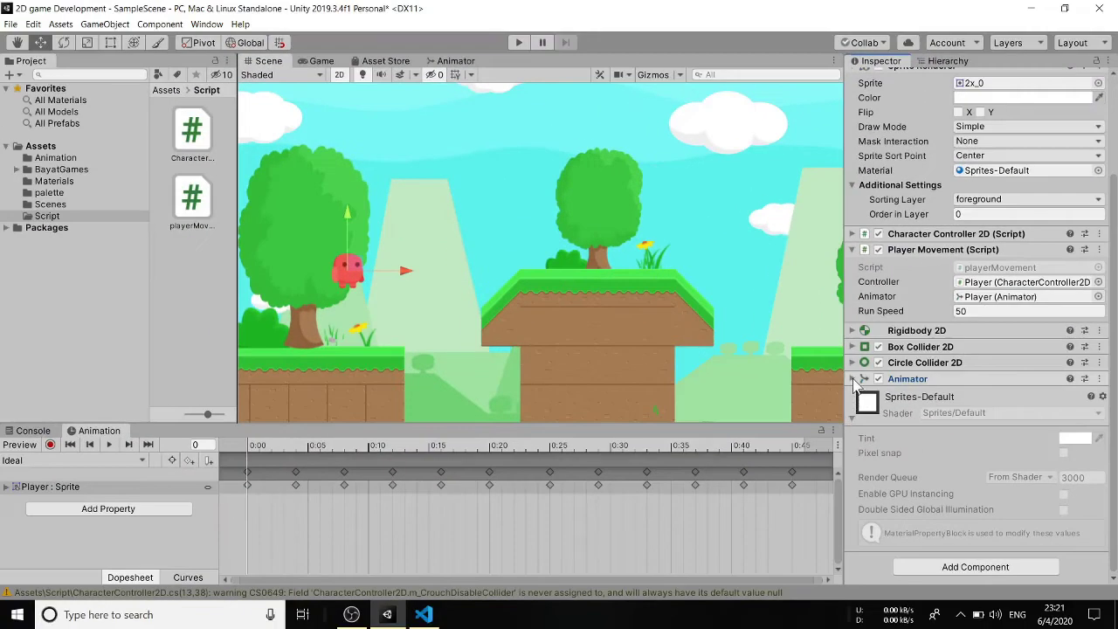
Check the Player's Animator settings and collapse its expanded components, including Player Movement, Sprite Renderer, Transform and Animator
click(674, 453)
click(852, 250)
scroll(852, 250, up, 3)
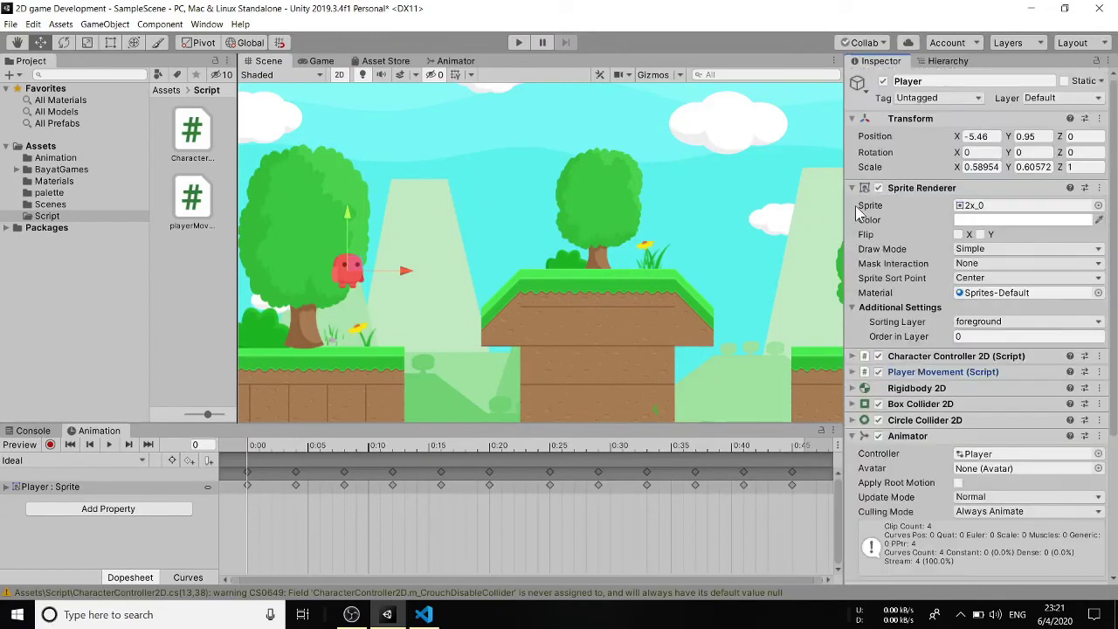
click(853, 187)
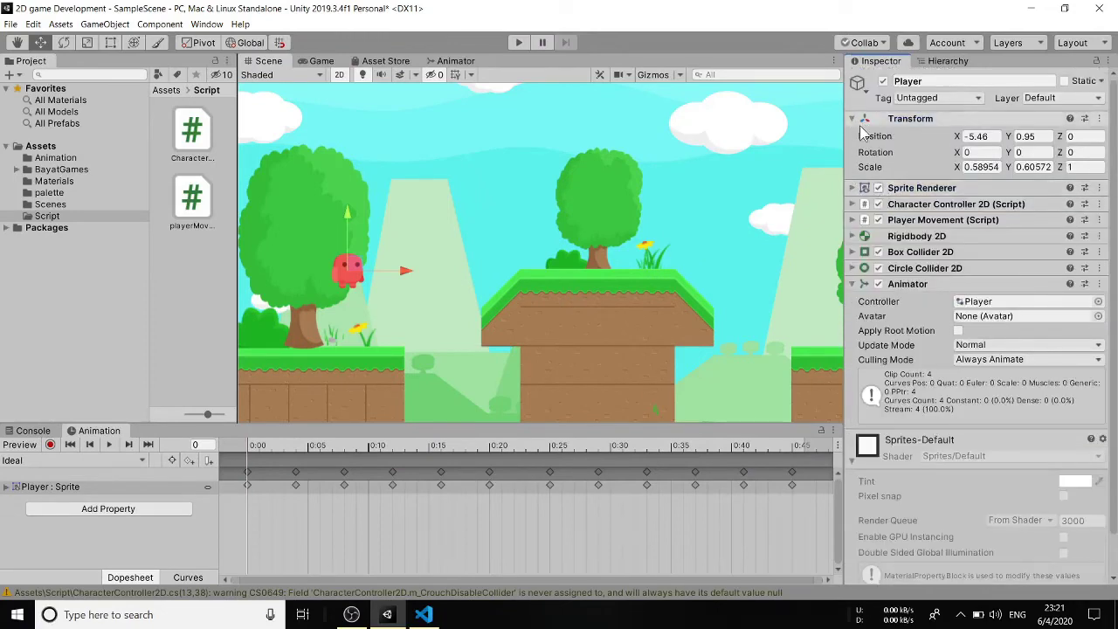
click(852, 120)
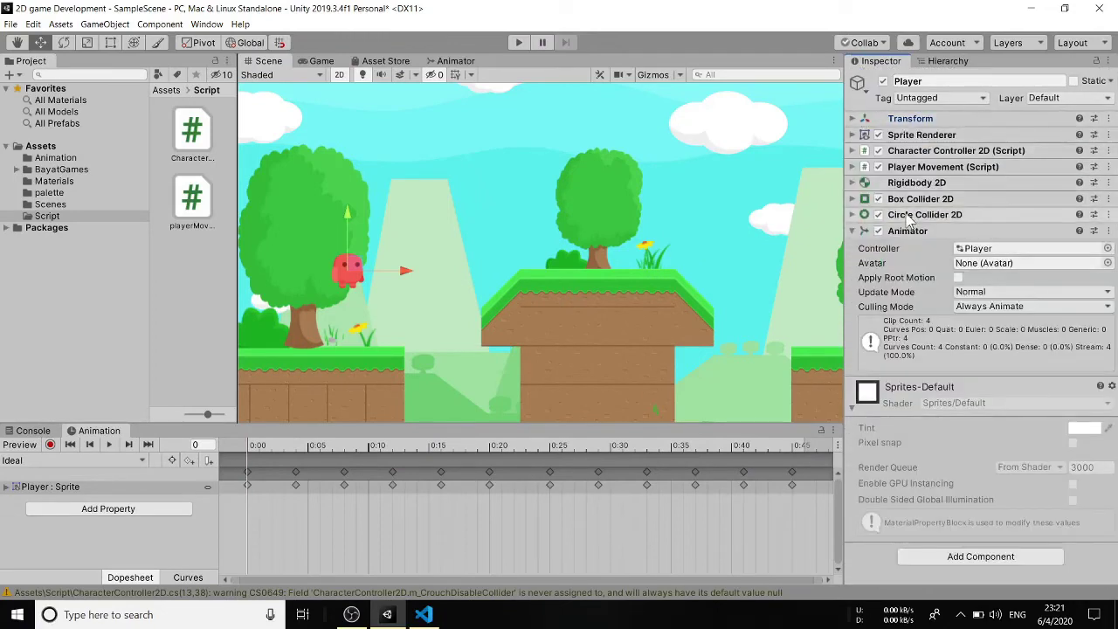
click(855, 231)
In the Player's Animator graph, place the Entry node directly above the Ideal state and move Run to Ideal's upper right
click(456, 60)
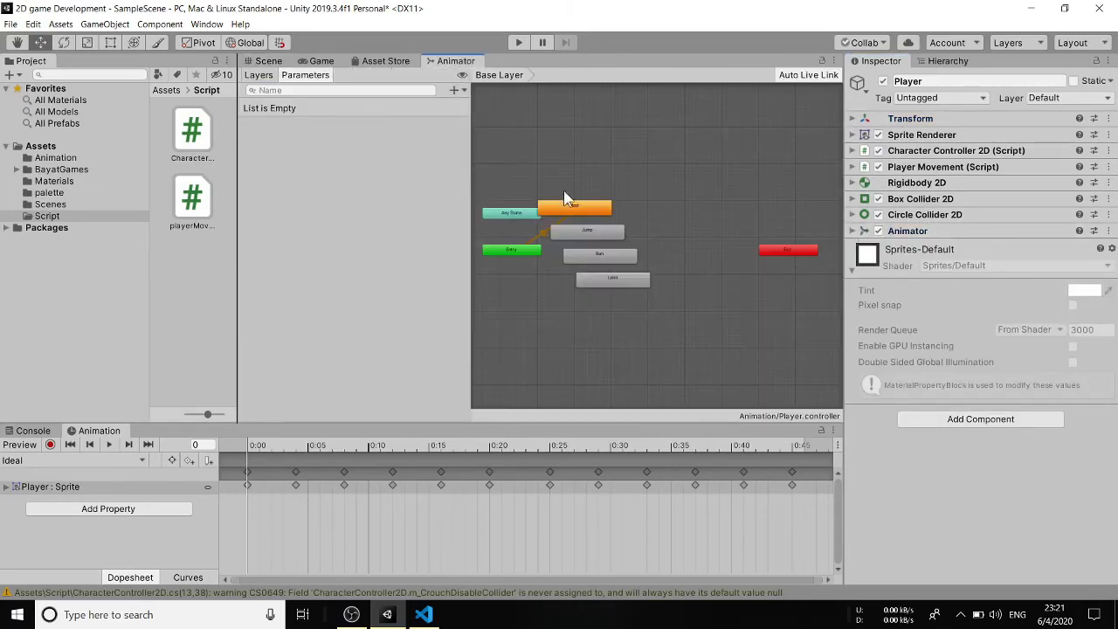
scroll(570, 244, up, 3)
middle_drag(591, 238, 626, 248)
scroll(651, 274, down, 5)
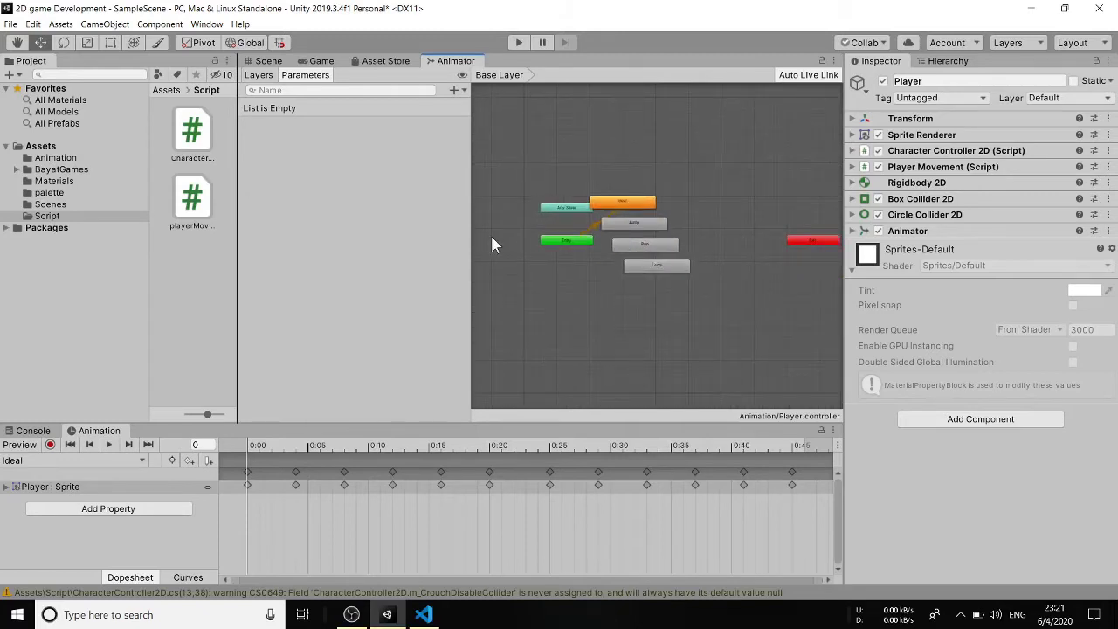
drag(471, 219, 341, 199)
scroll(437, 262, up, 3)
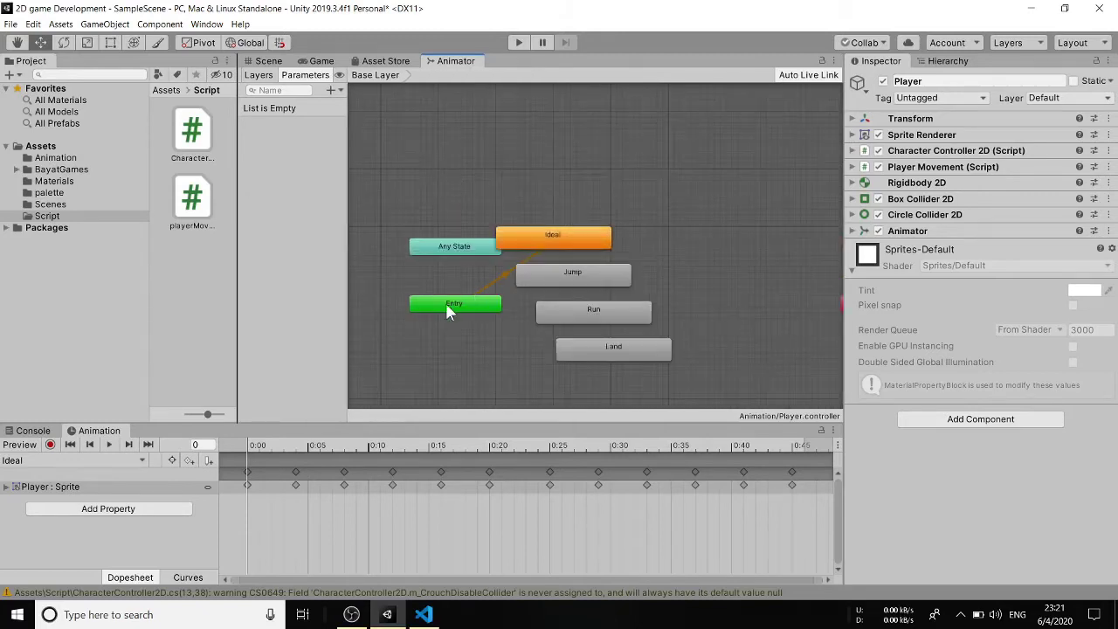
drag(447, 303, 550, 157)
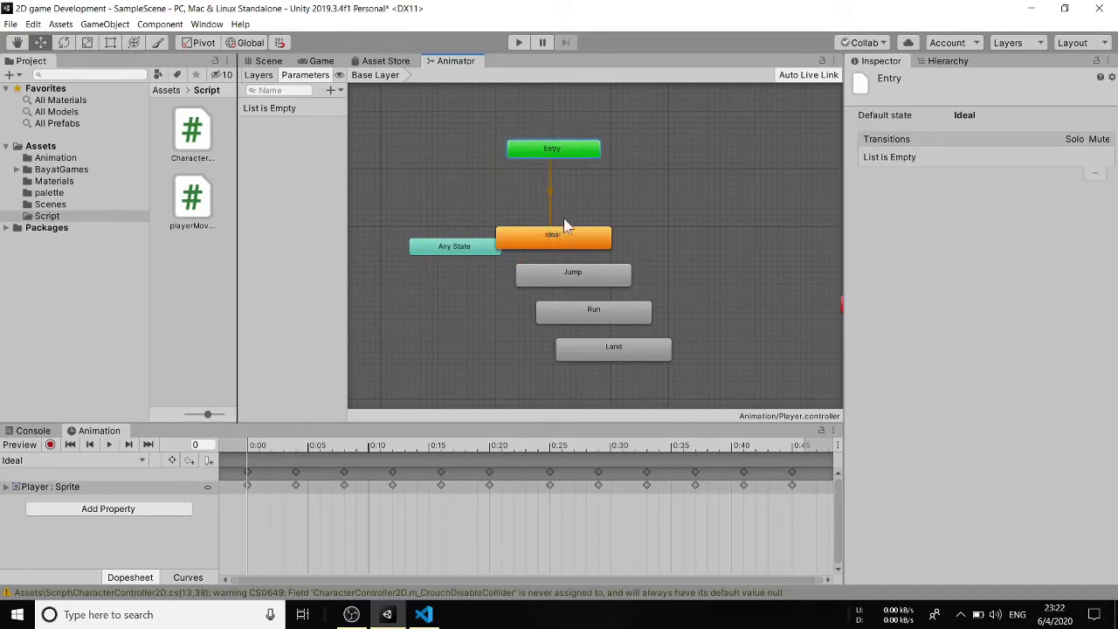
drag(579, 273, 708, 191)
Try Run as the layer default state and make Ideal the layer default again
right_click(709, 190)
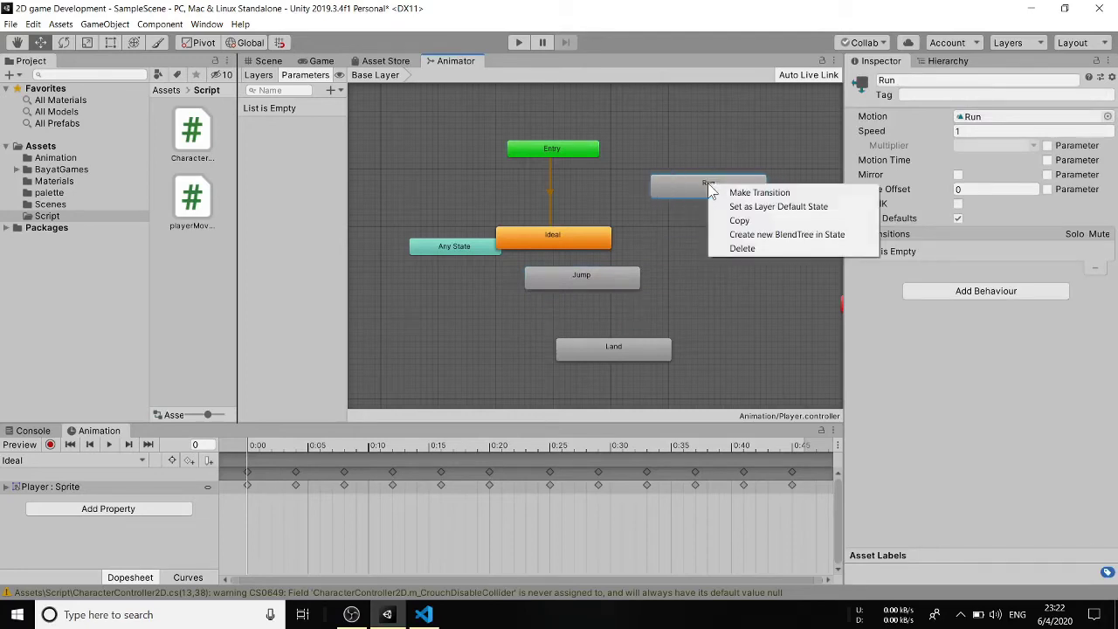
click(741, 206)
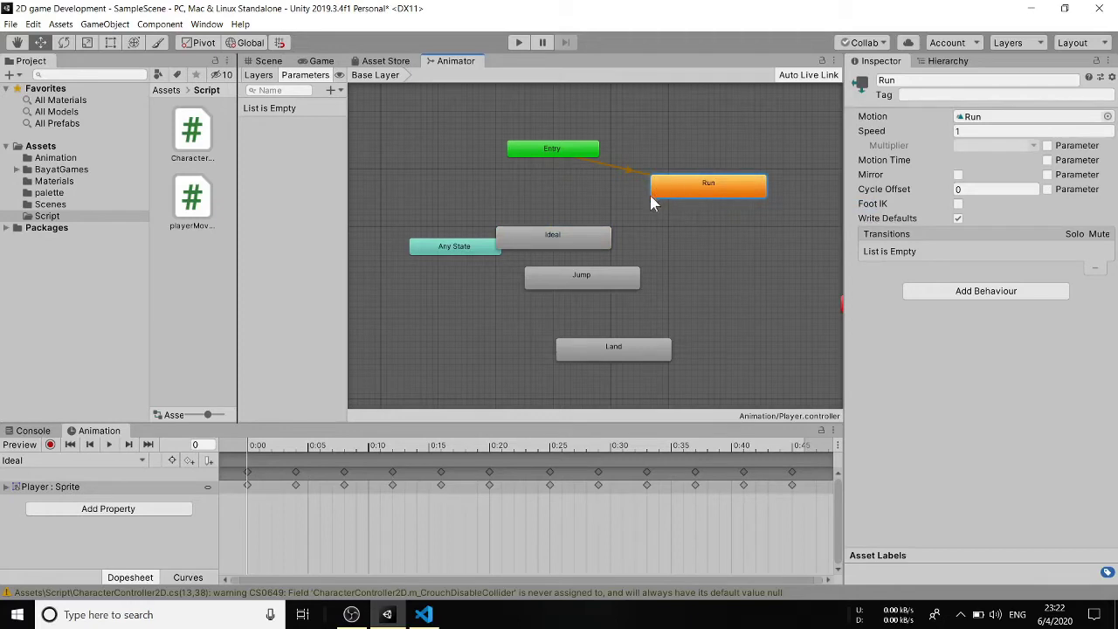
right_click(585, 237)
click(605, 257)
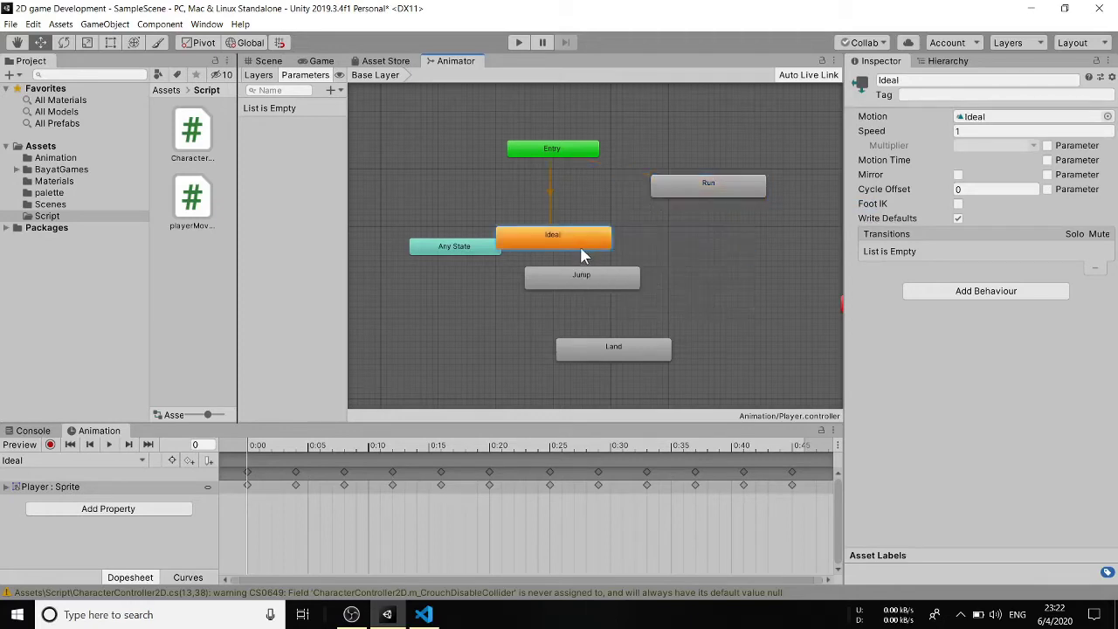
Move the Ideal state up closer to Entry and line up the Run state level with it on its right
drag(566, 238, 571, 216)
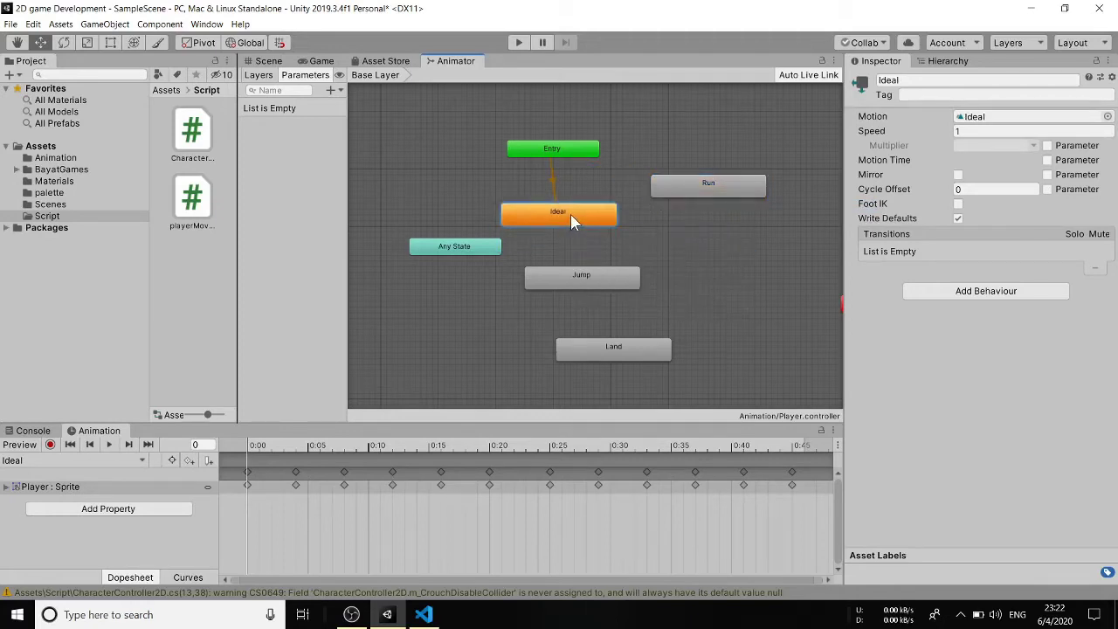
drag(714, 191, 731, 220)
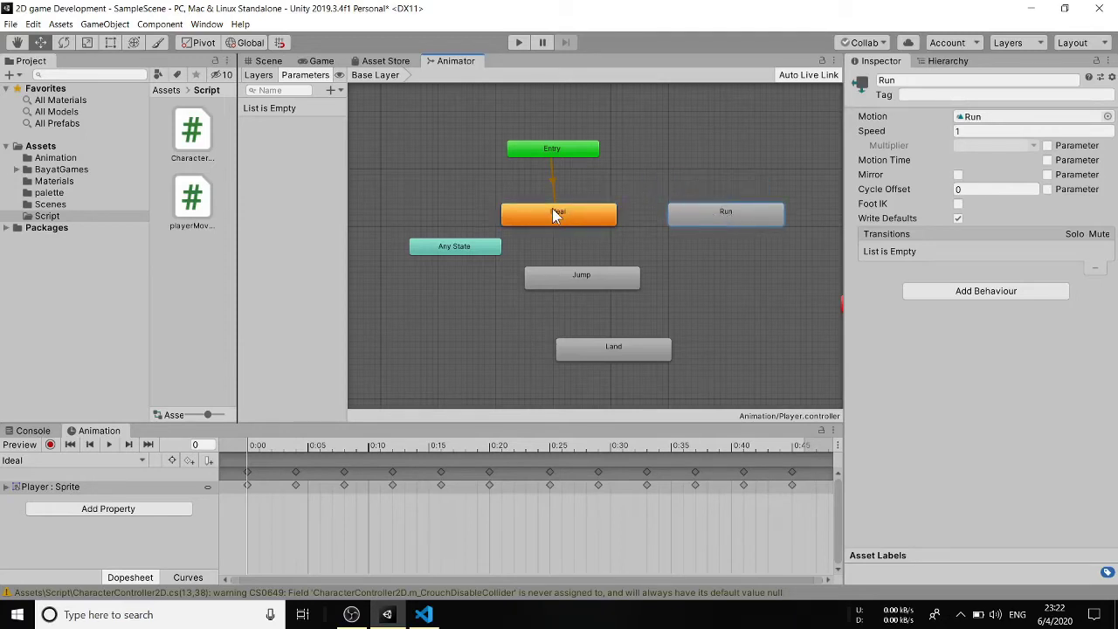
Play-test the scene and inspect the Player's active state in the Animator graph, then stop the game
click(268, 61)
click(518, 42)
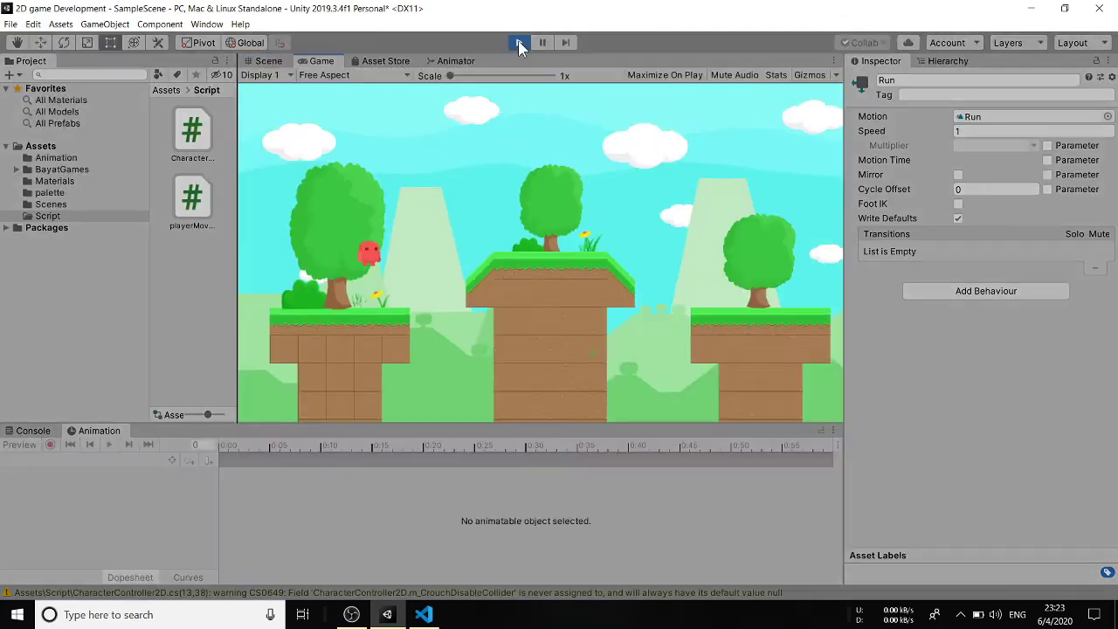
drag(451, 76, 463, 76)
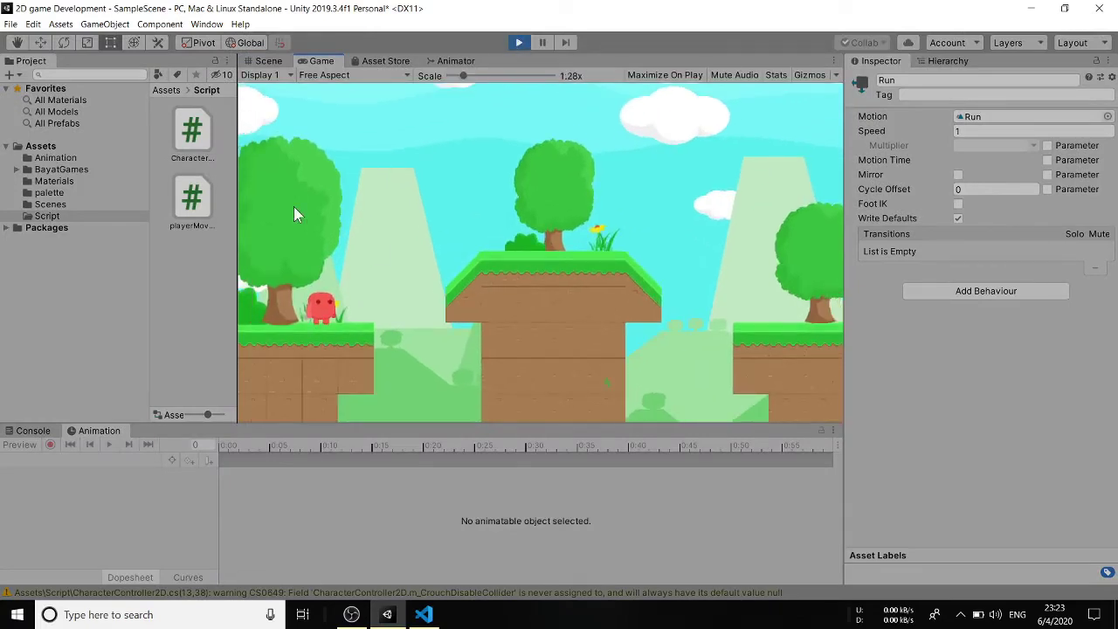
click(455, 60)
click(279, 64)
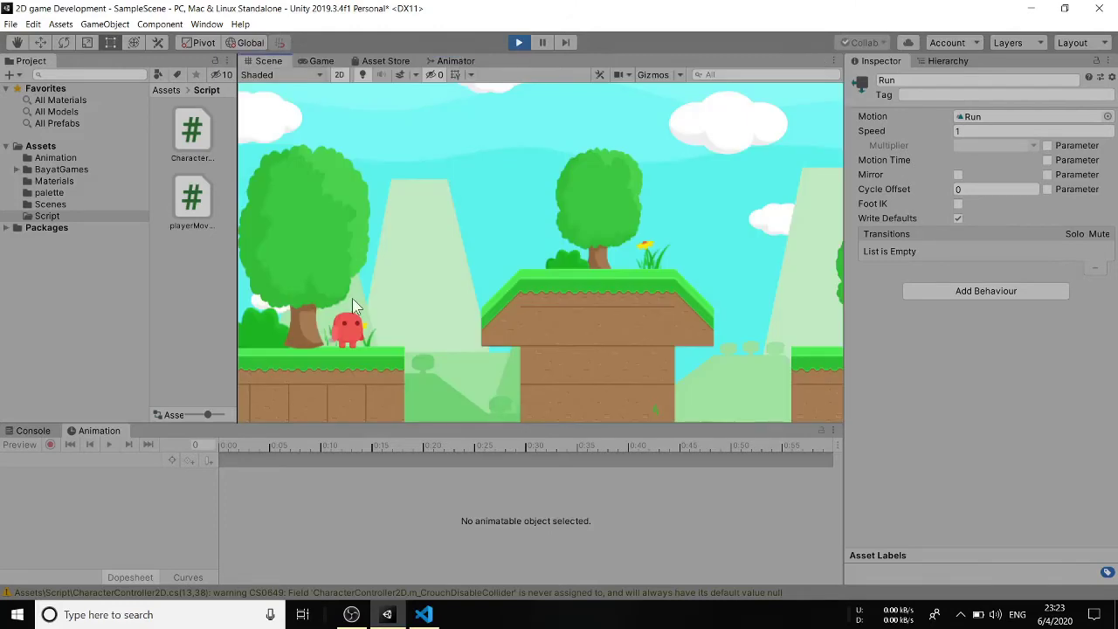
click(342, 317)
click(450, 61)
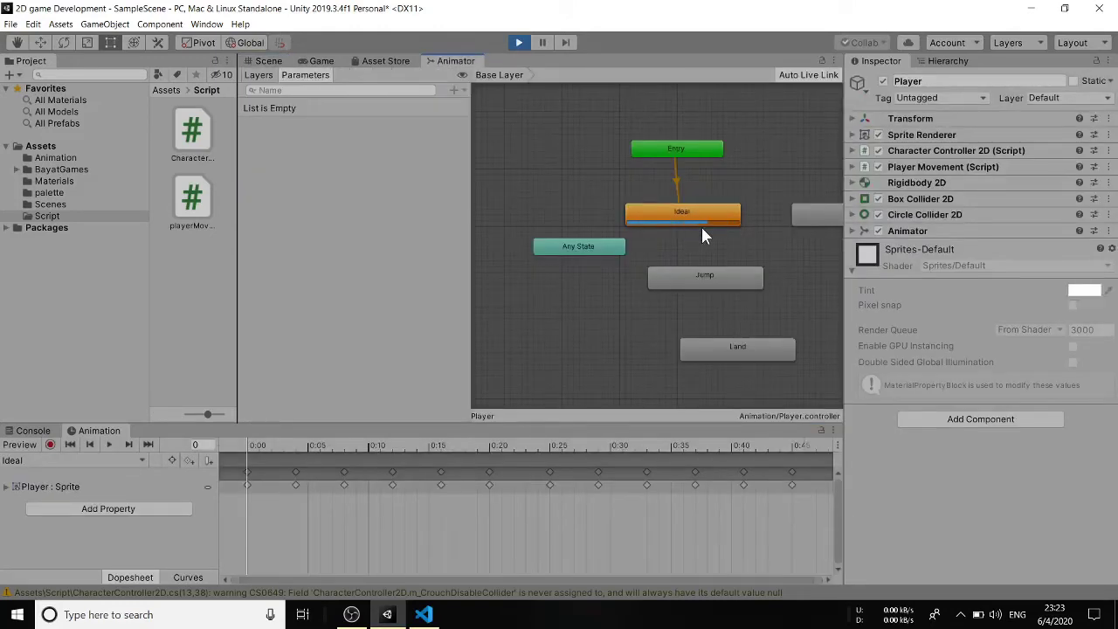
click(520, 43)
click(452, 63)
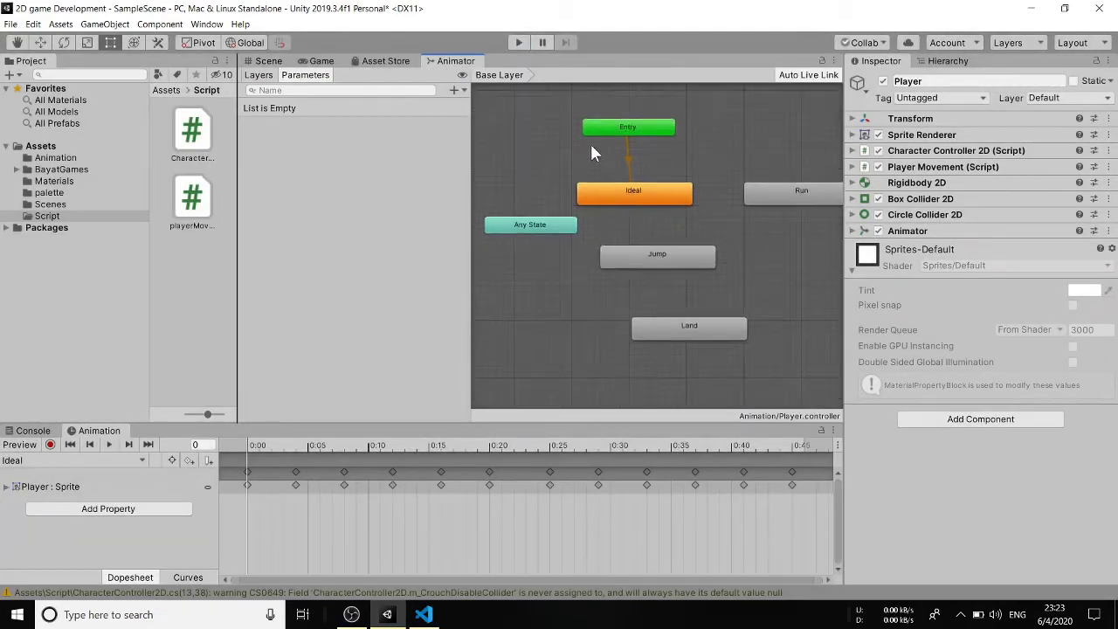
Create transitions between the Ideal and Run states in both directions
click(600, 191)
right_click(601, 192)
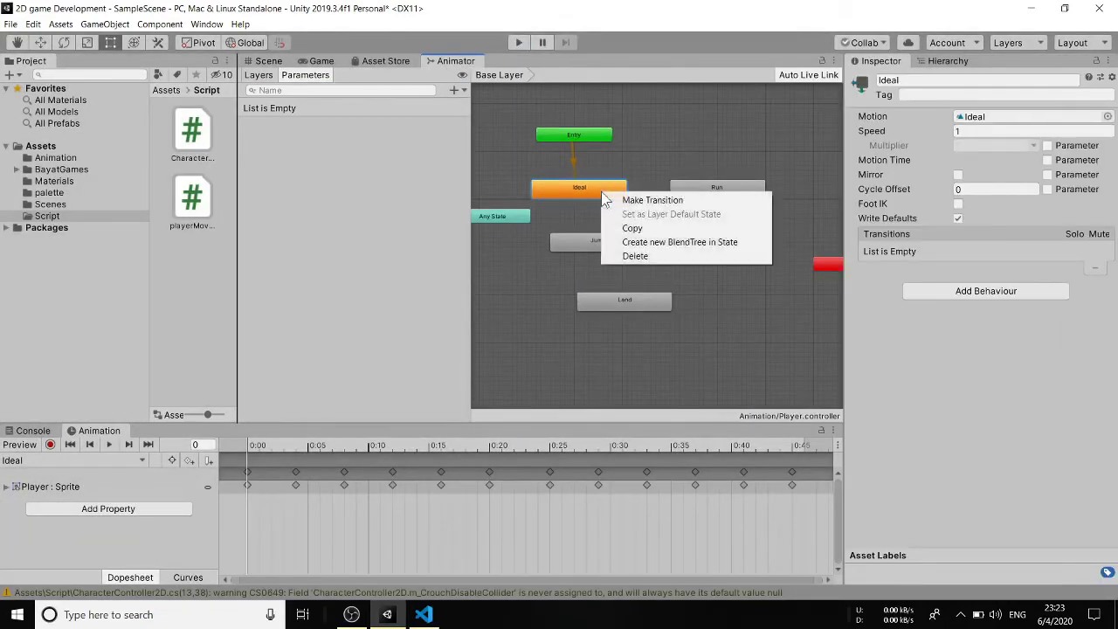
click(622, 197)
click(680, 193)
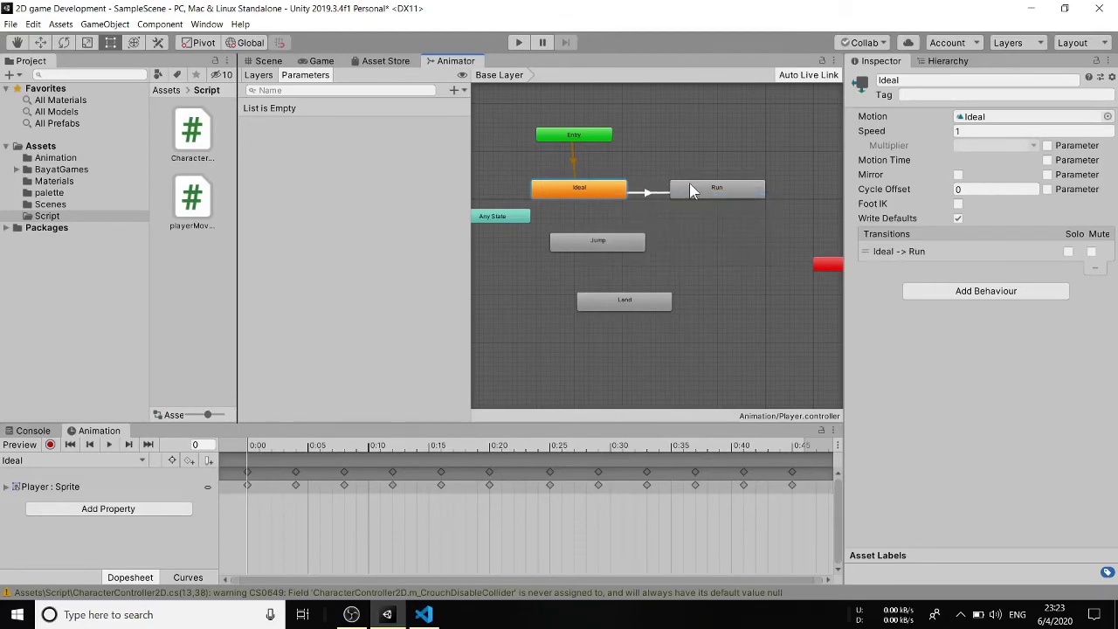
click(690, 188)
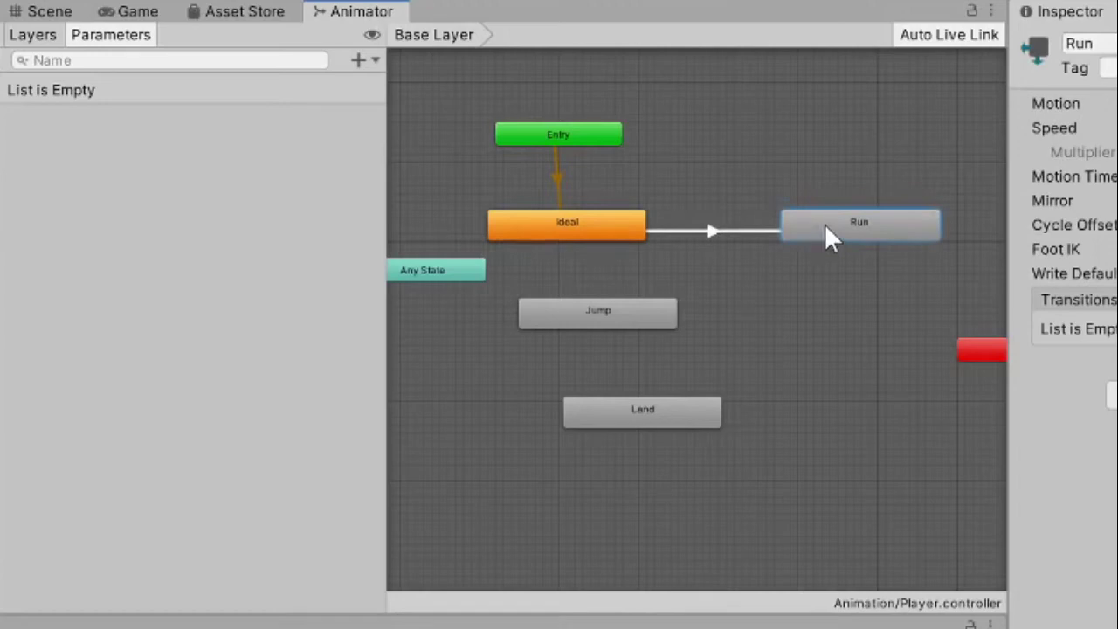
right_click(824, 226)
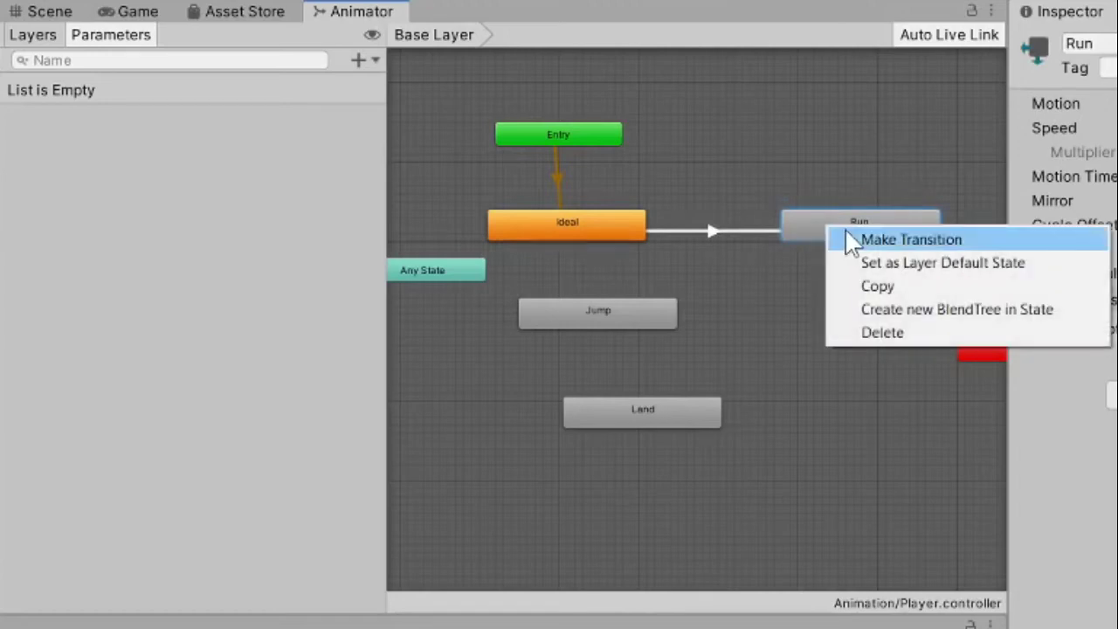
click(851, 241)
click(637, 221)
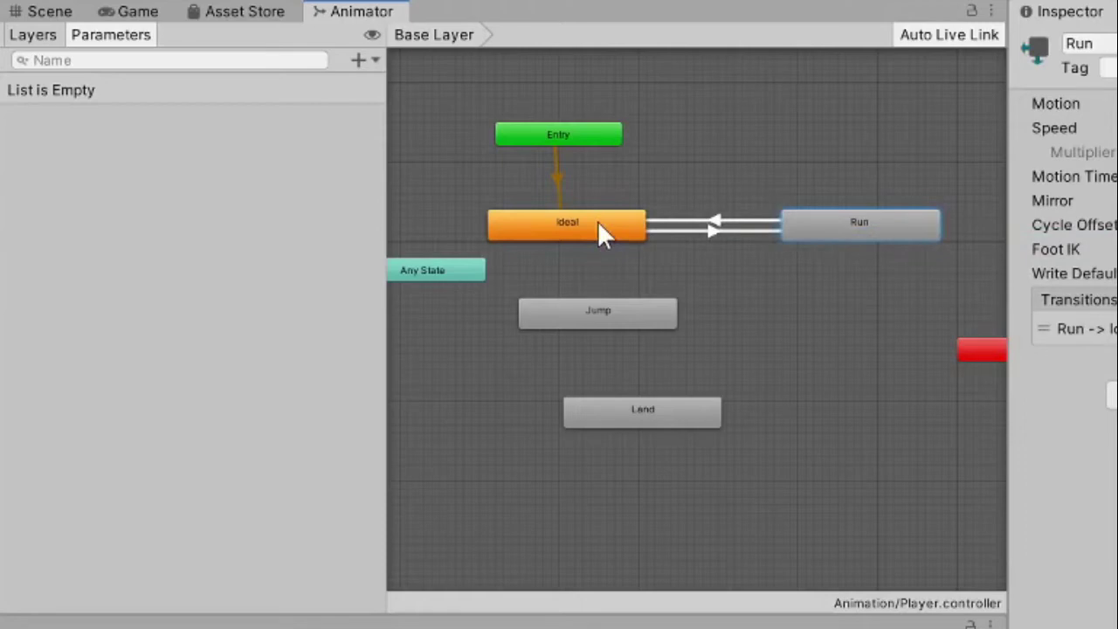
Preview the Ideal-to-Run transition, and configure it with no exit time and a Transition Duration of 0
click(712, 228)
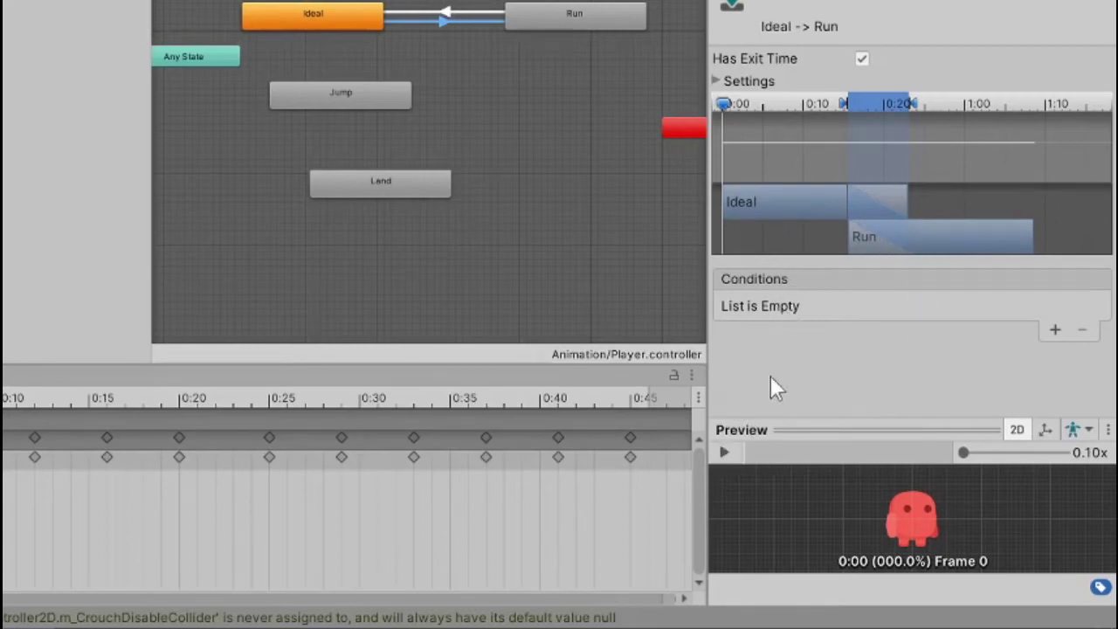
click(725, 452)
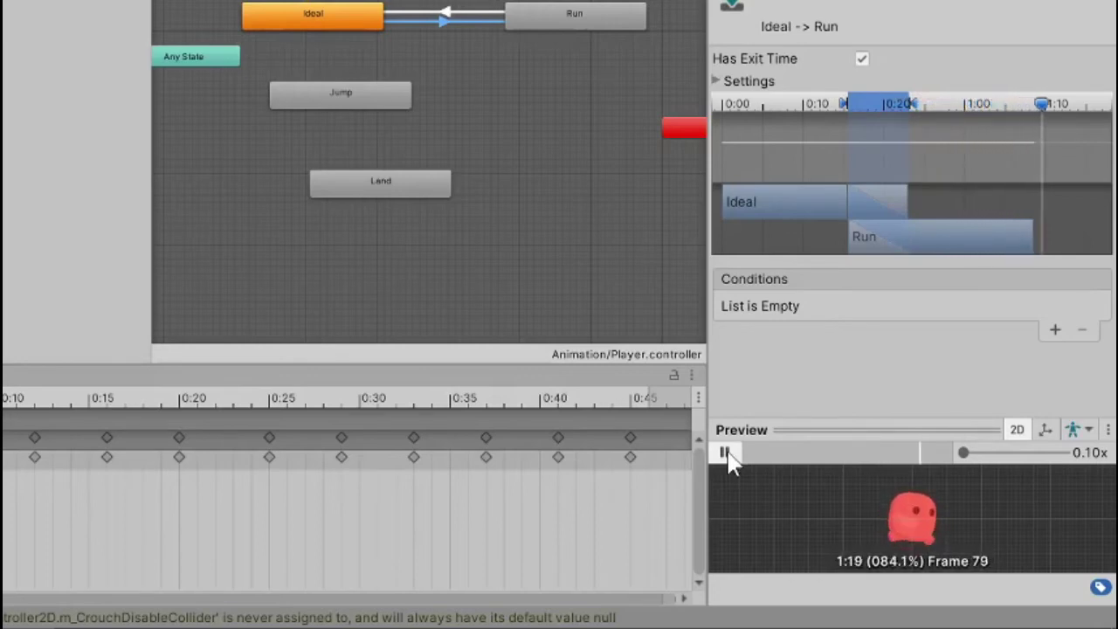
click(726, 451)
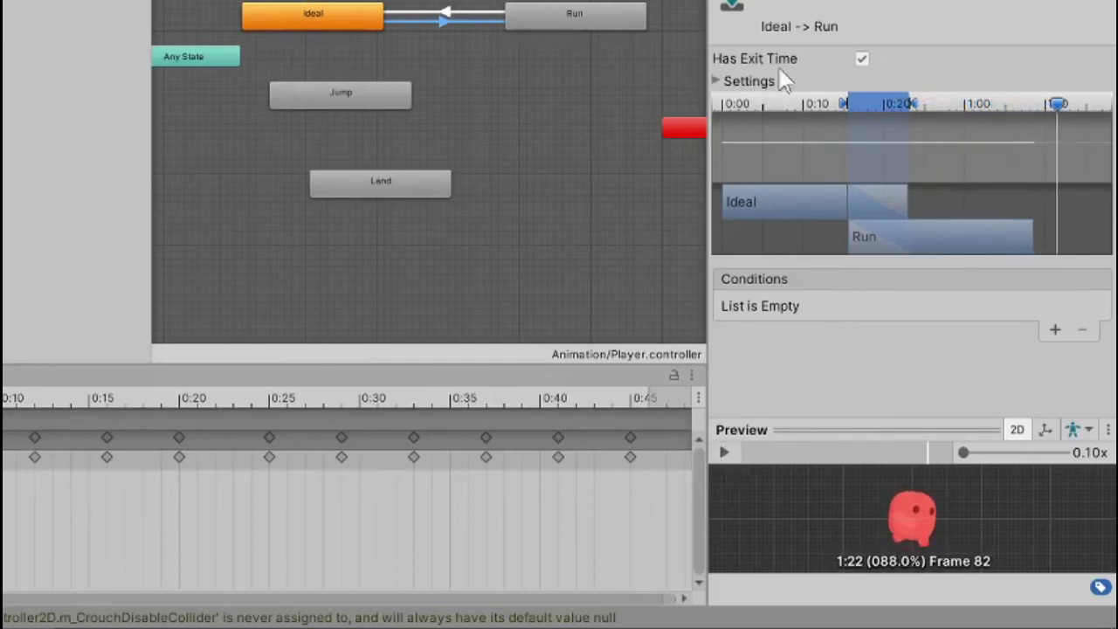
click(862, 59)
click(717, 81)
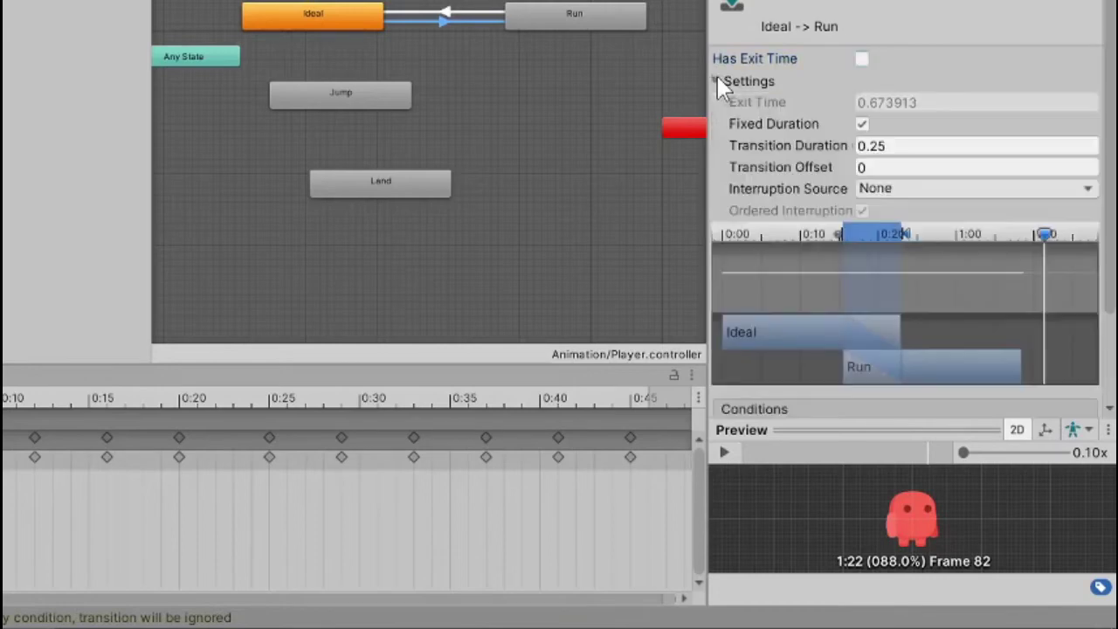
click(884, 148)
text(0)
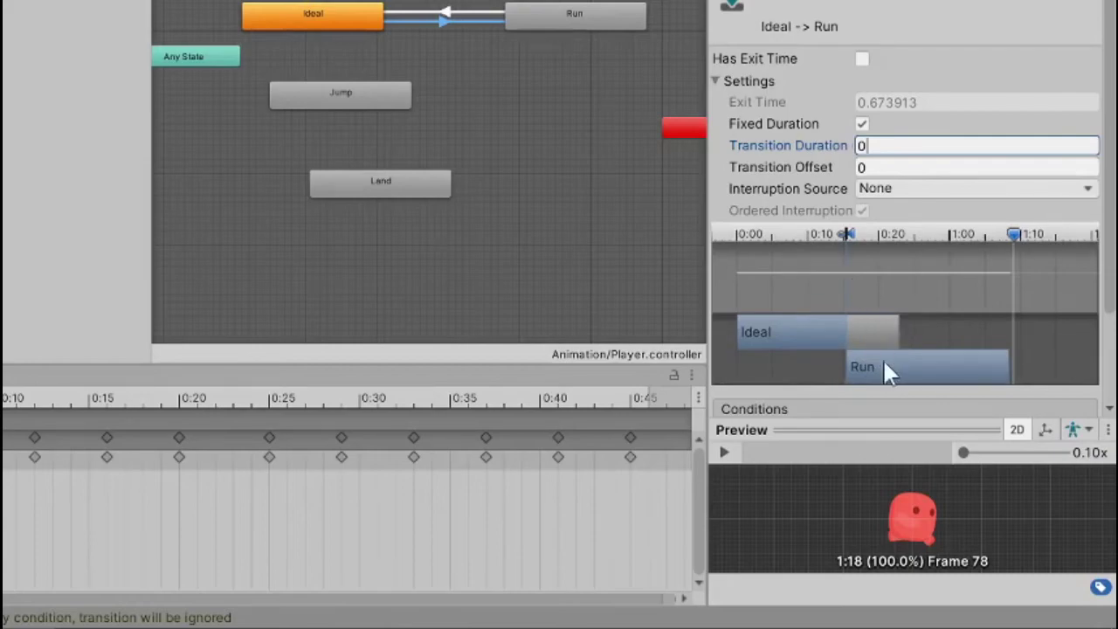
scroll(883, 358, down, 3)
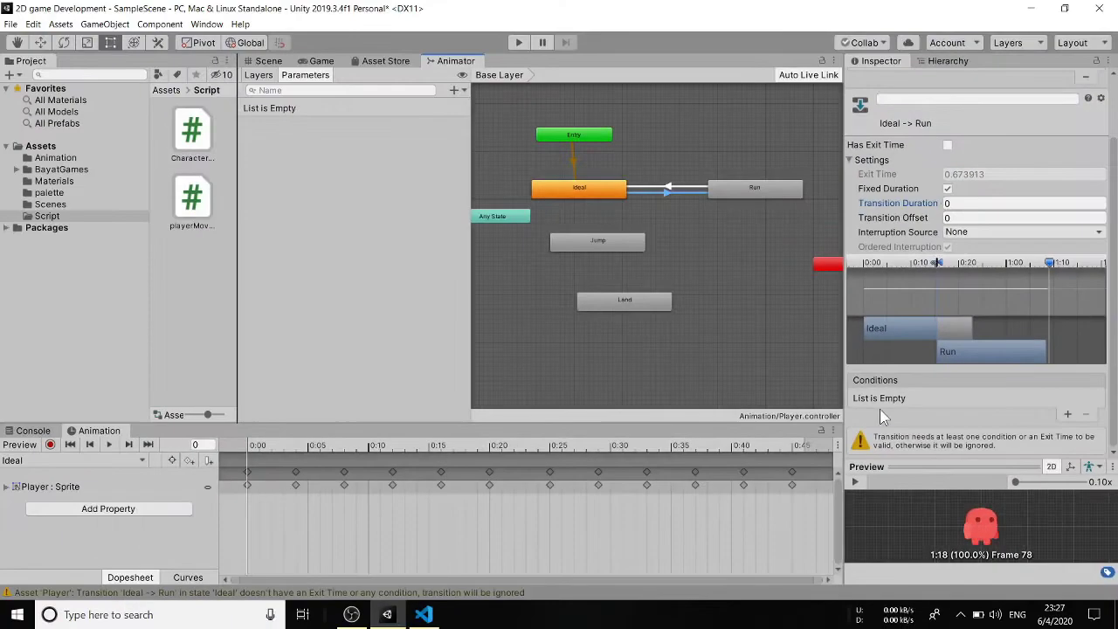
Add a Float parameter named Speed to the Player's animator controller with a default value of 0
click(261, 75)
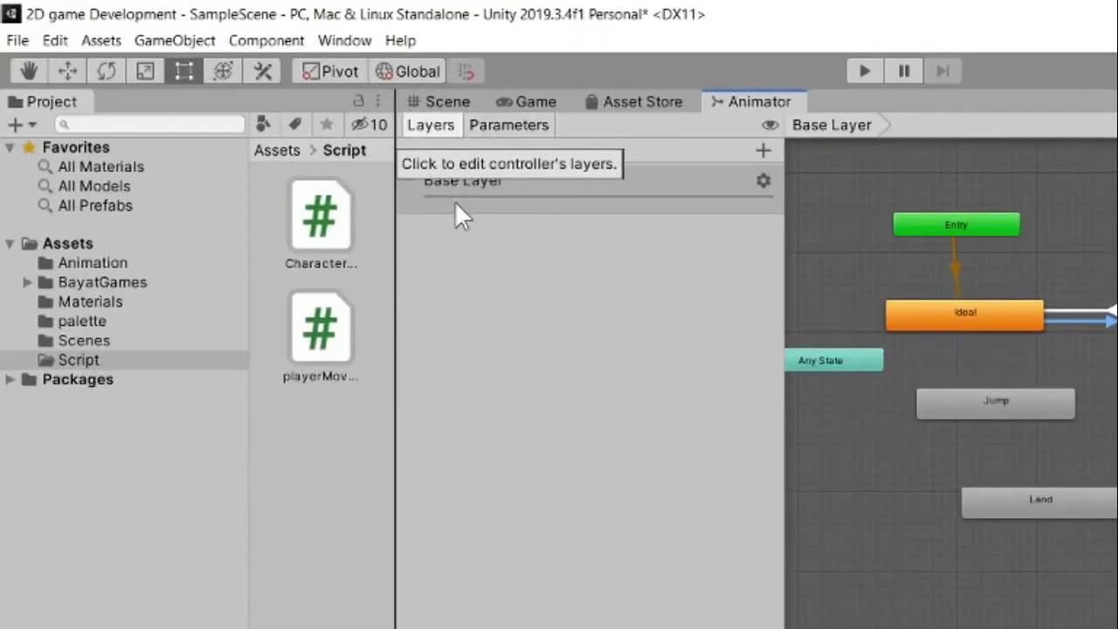
click(513, 128)
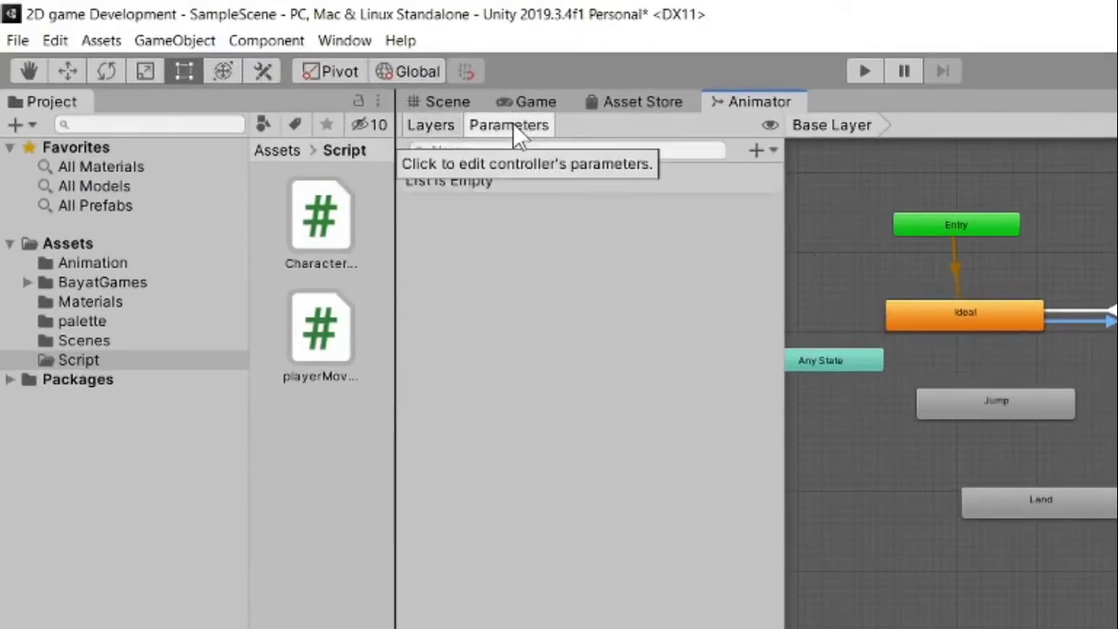
click(756, 149)
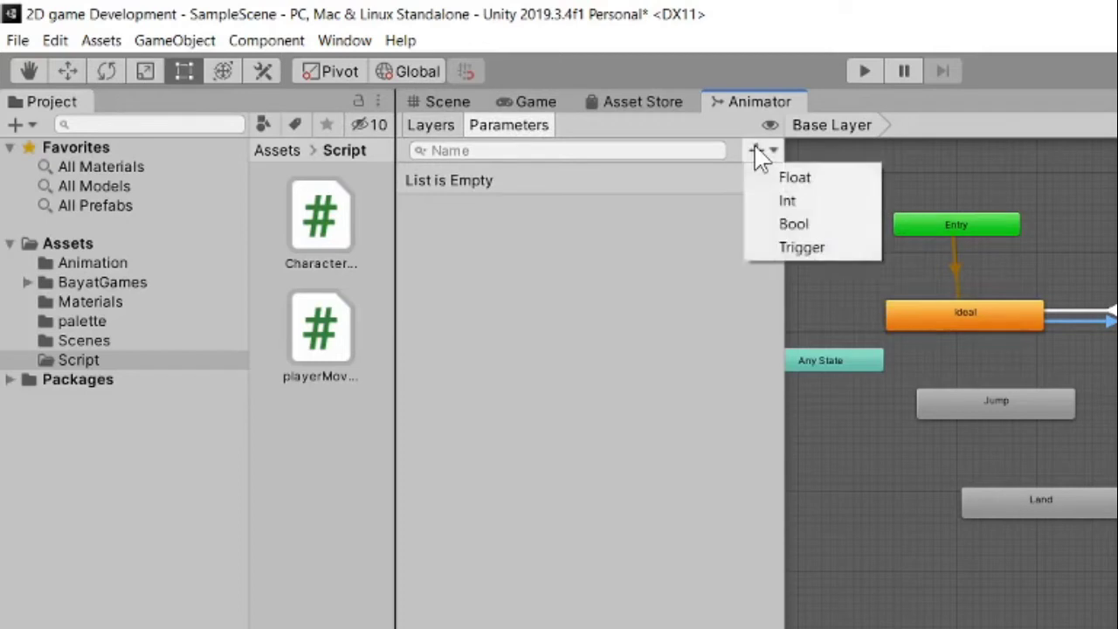
click(774, 176)
text(Speed)
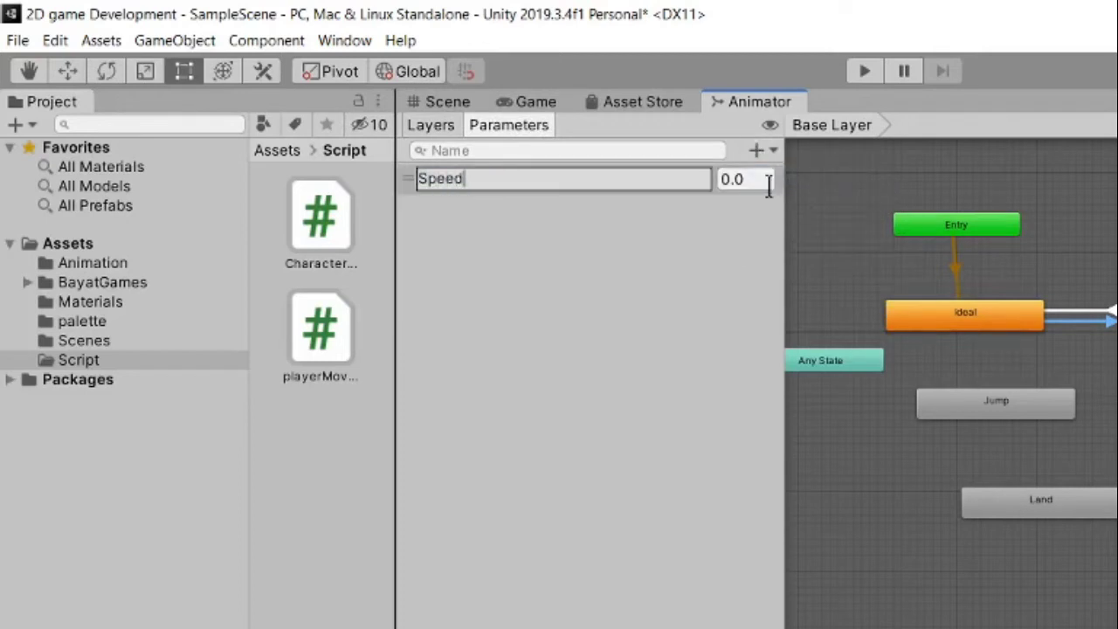
click(758, 181)
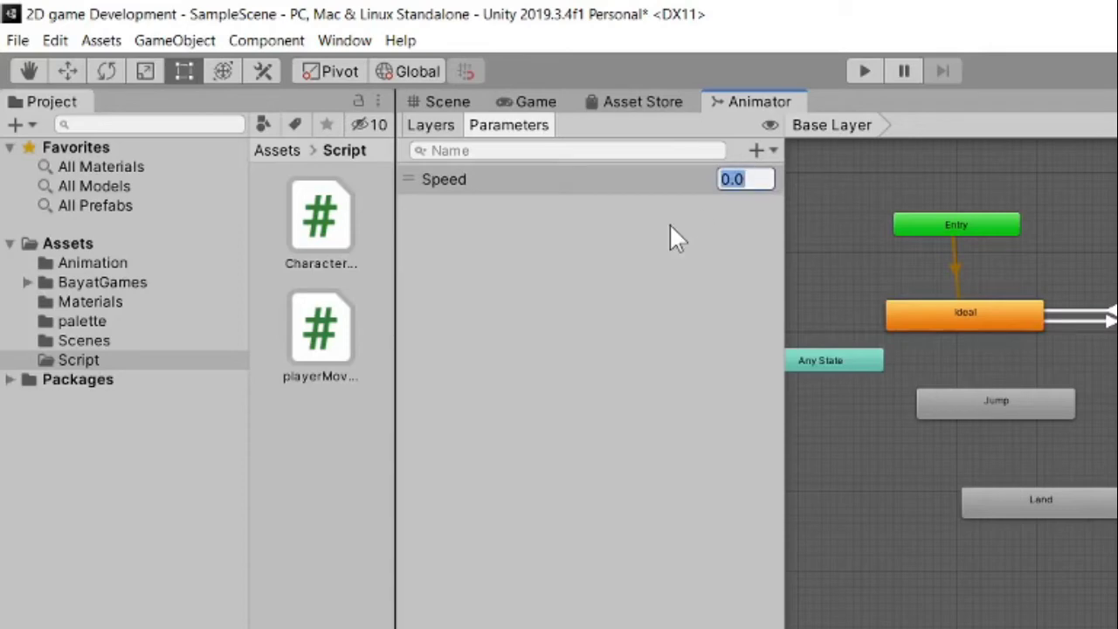
text(15)
key(BackSpace)
key(BackSpace)
text(0)
click(615, 188)
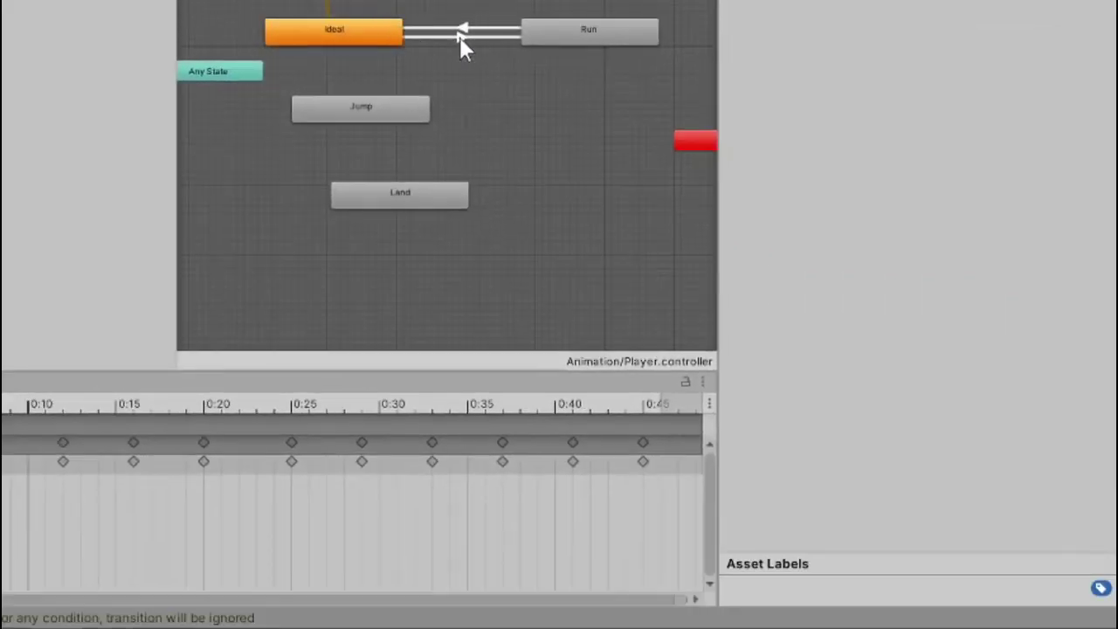
Add a Speed Greater condition to the Ideal-to-Run transition and open its threshold value for editing
click(459, 37)
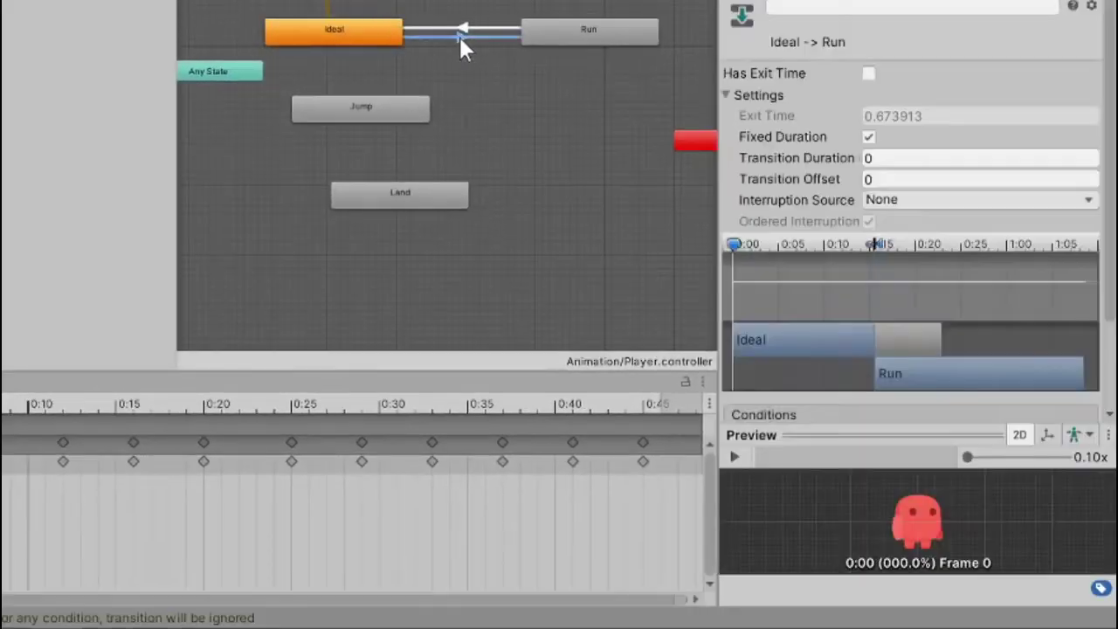
scroll(960, 349, down, 1)
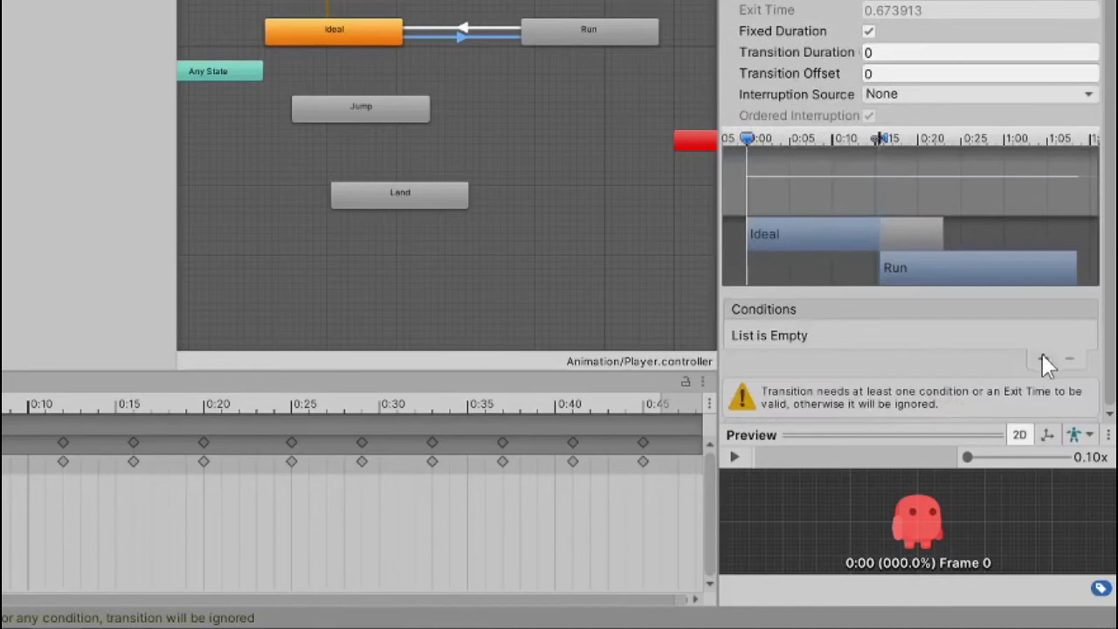
click(1042, 356)
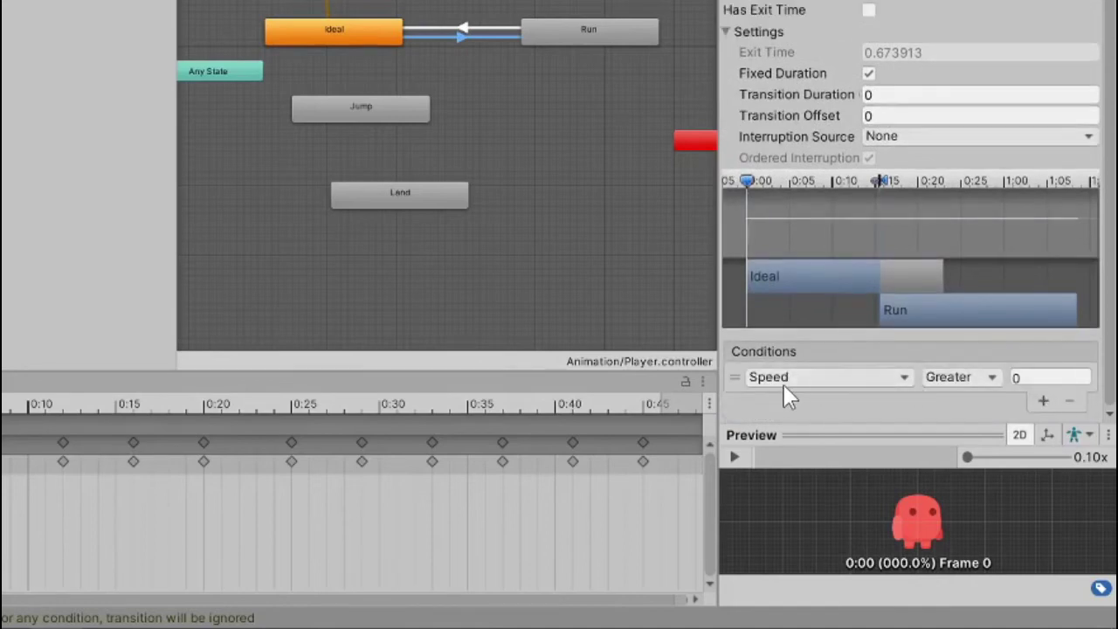
click(1018, 377)
Add a condition to the Run-to-Ideal transition requiring Speed to be Less than 0.1
click(467, 32)
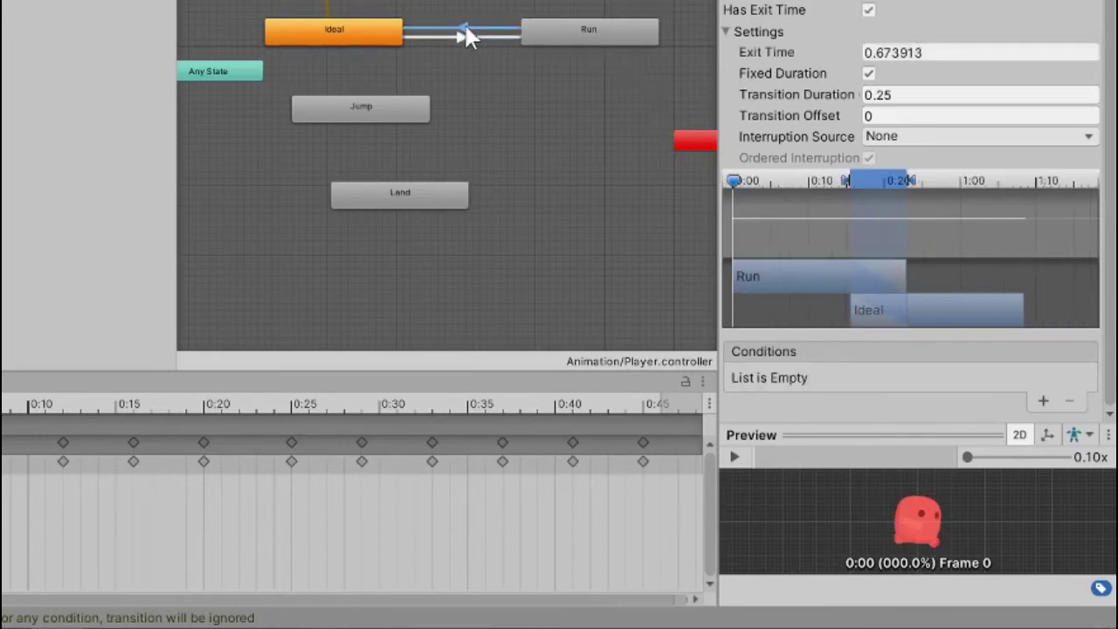
click(1042, 400)
click(979, 379)
click(970, 415)
click(1041, 376)
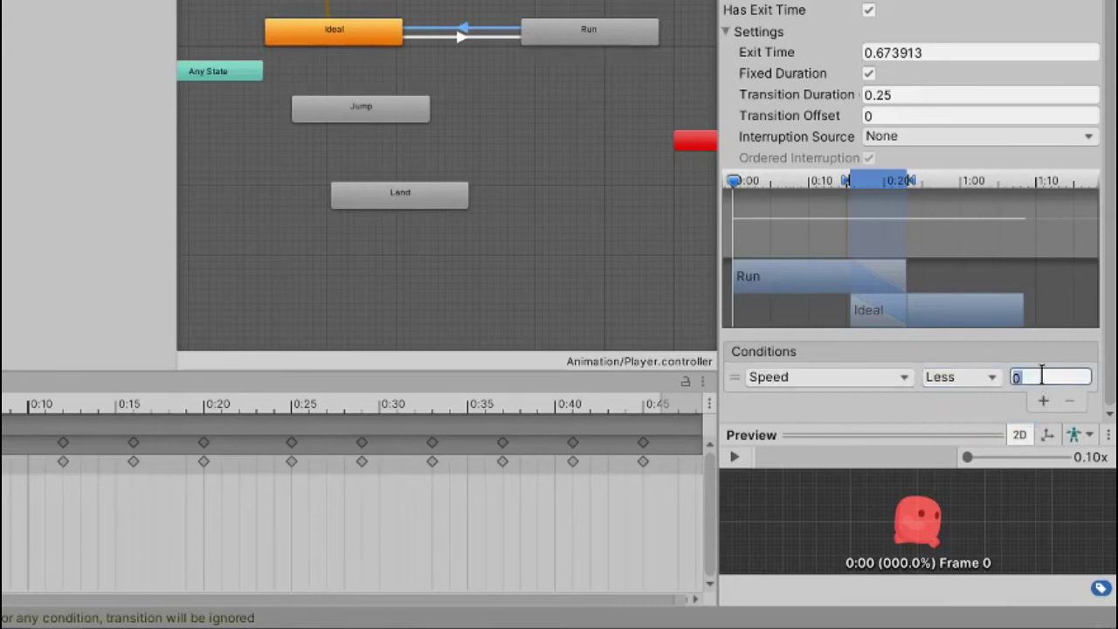
key(BackSpace)
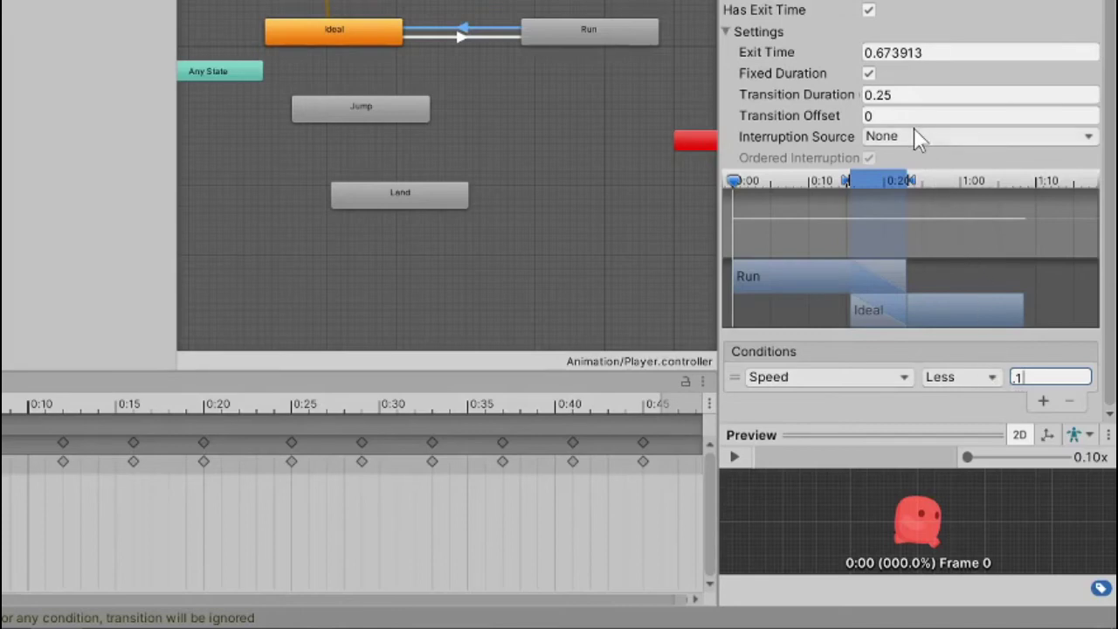
Disable Has Exit Time on the Run-to-Ideal transition, with Transition Duration 0 and the Ideal clip aligned at Transition Offset 0
click(870, 11)
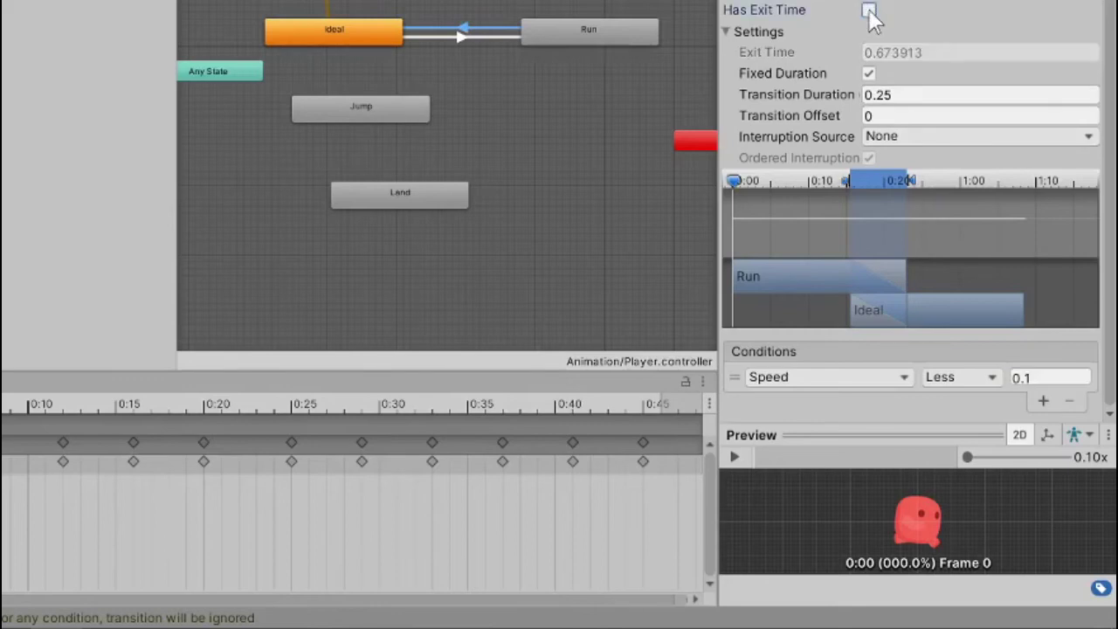
click(905, 95)
text(0)
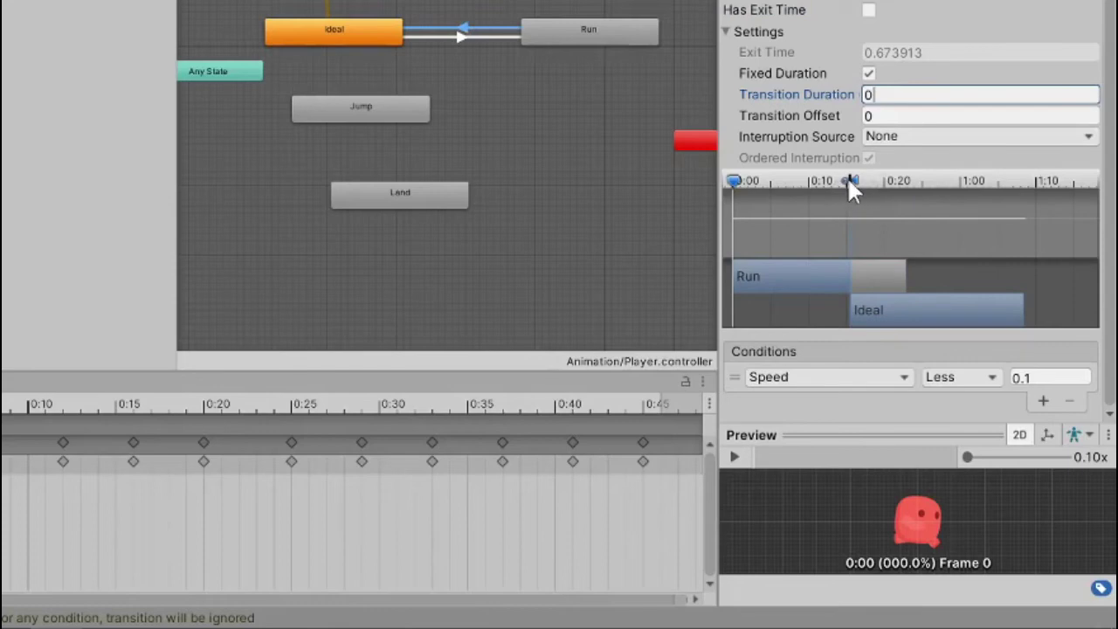
mouse_move(849, 185)
mouse_down()
mouse_move(833, 191)
mouse_move(869, 184)
mouse_move(855, 185)
mouse_up()
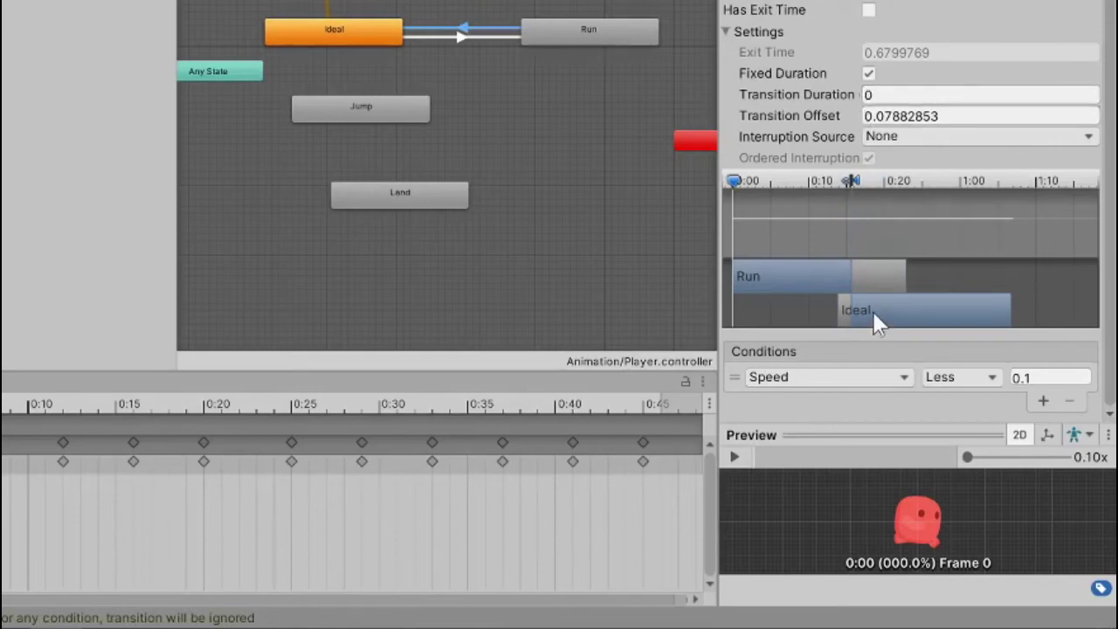
drag(874, 314, 909, 312)
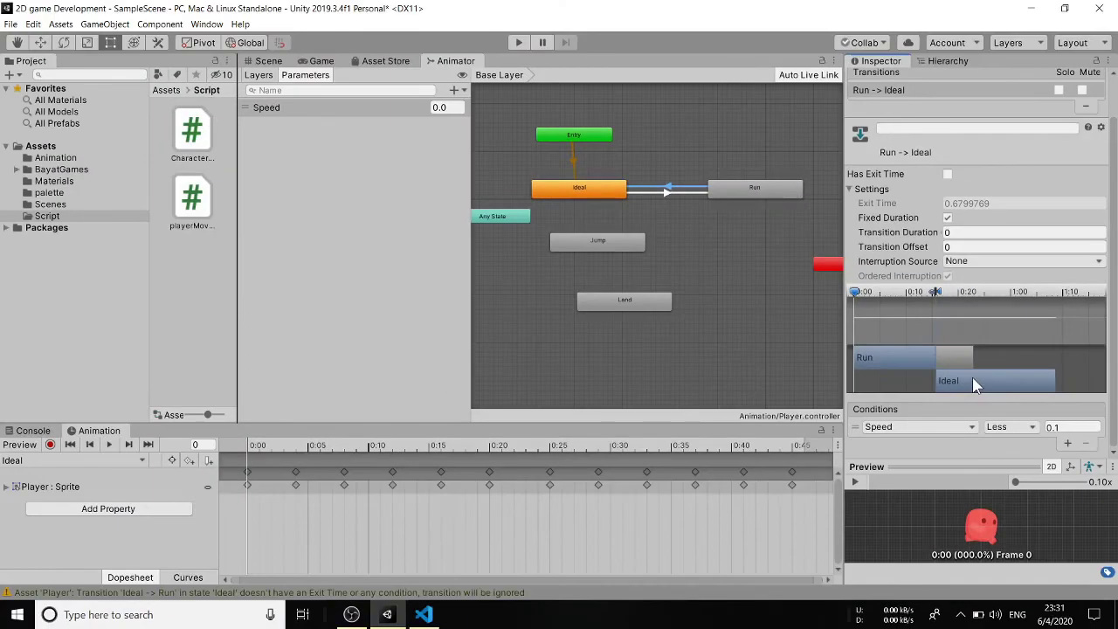
Switch to Visual Studio Code and add animator.SetFloat("Speed",horizontalMove) below the horizontalMove assignment in playerMovement's Update method
click(424, 614)
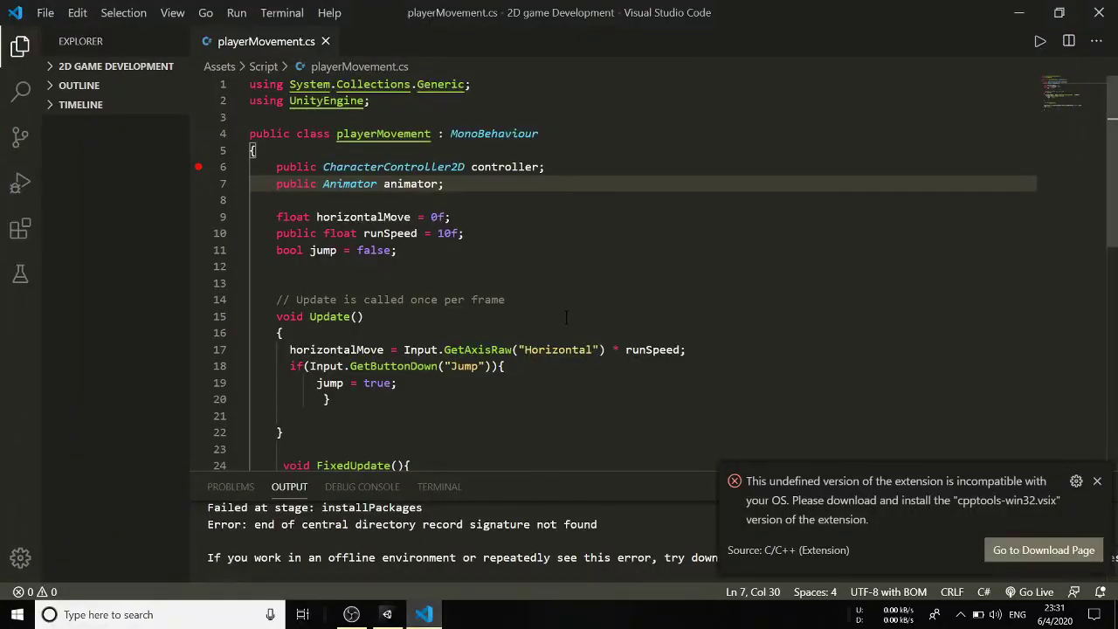
scroll(566, 317, down, 1)
click(700, 295)
key(Return)
key(Return)
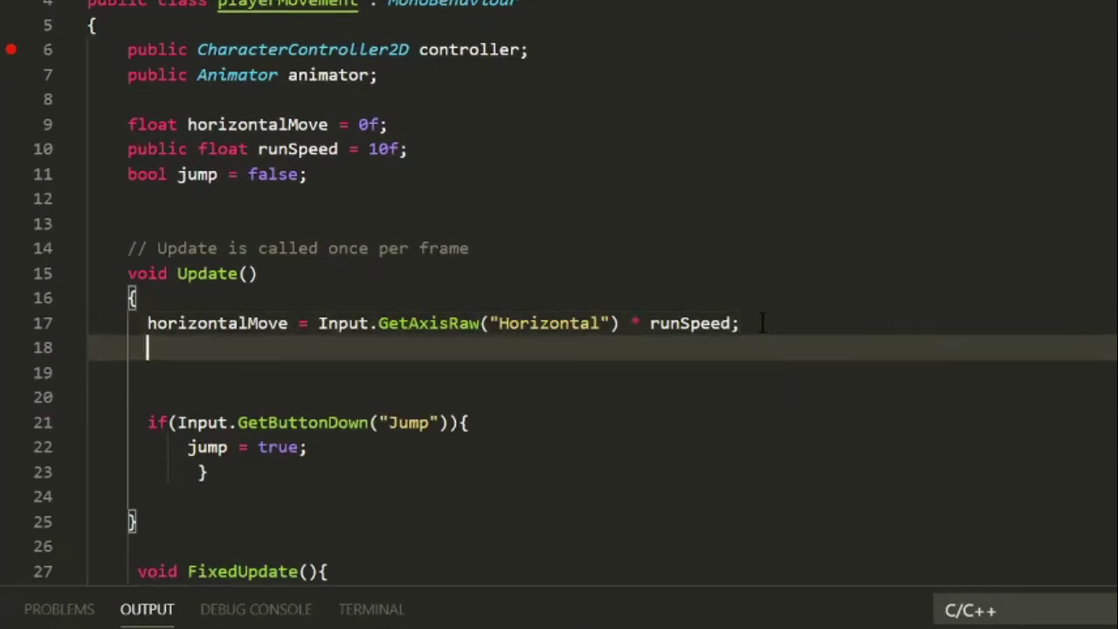
text(animator.)
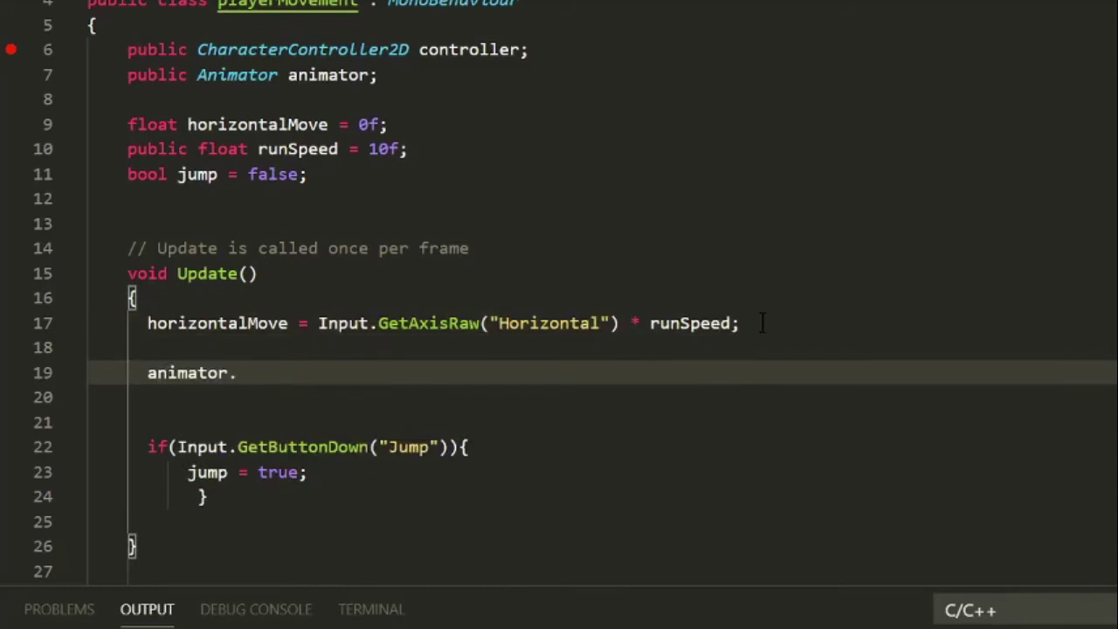
text(SetFloat)
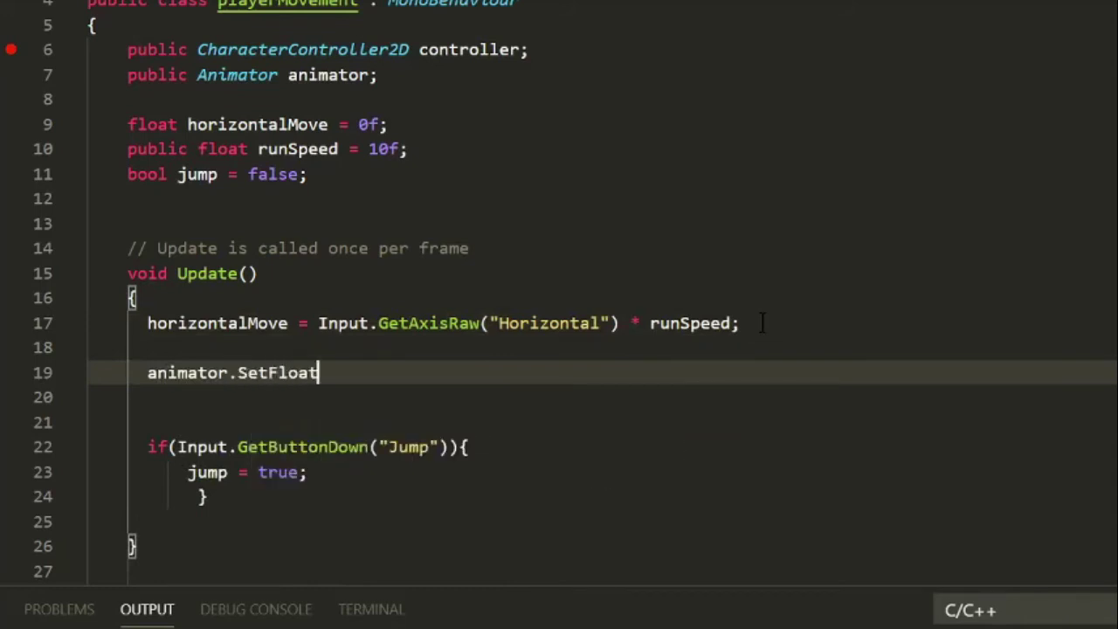
text(("Speed)
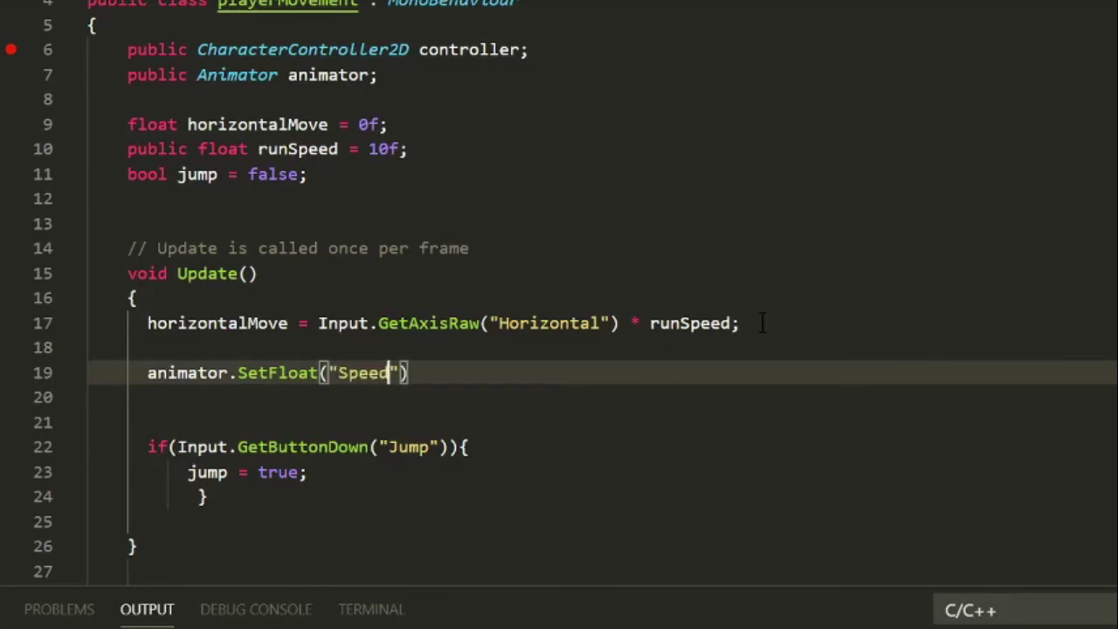
text(",horizontalMove)
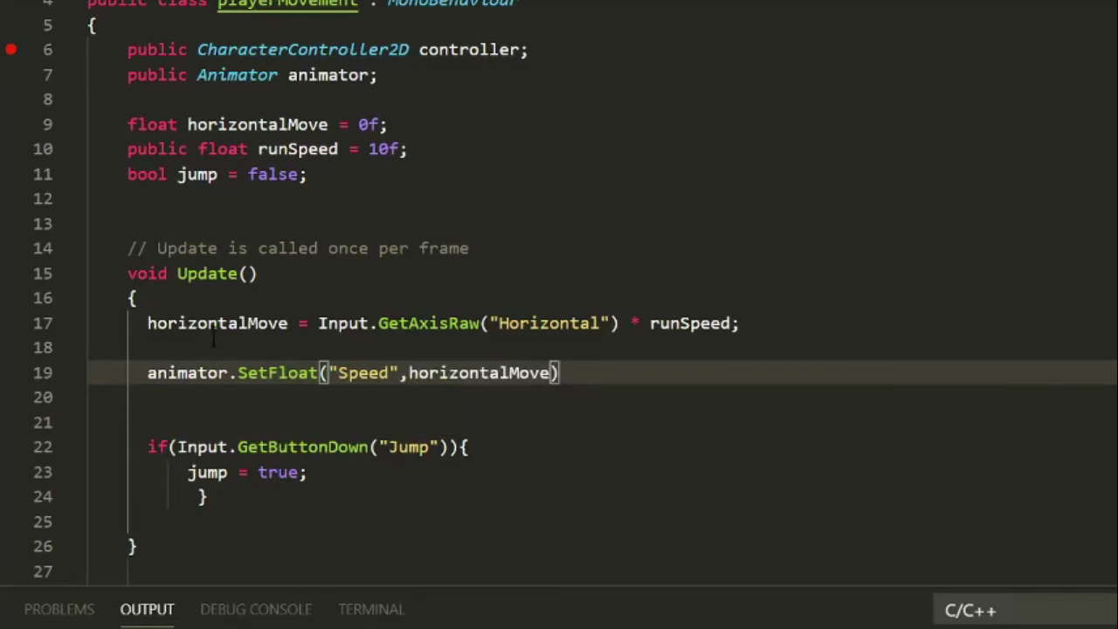
Wrap the horizontalMove argument of the SetFloat call in Mathf.Abs() and end the statement with a semicolon
click(759, 323)
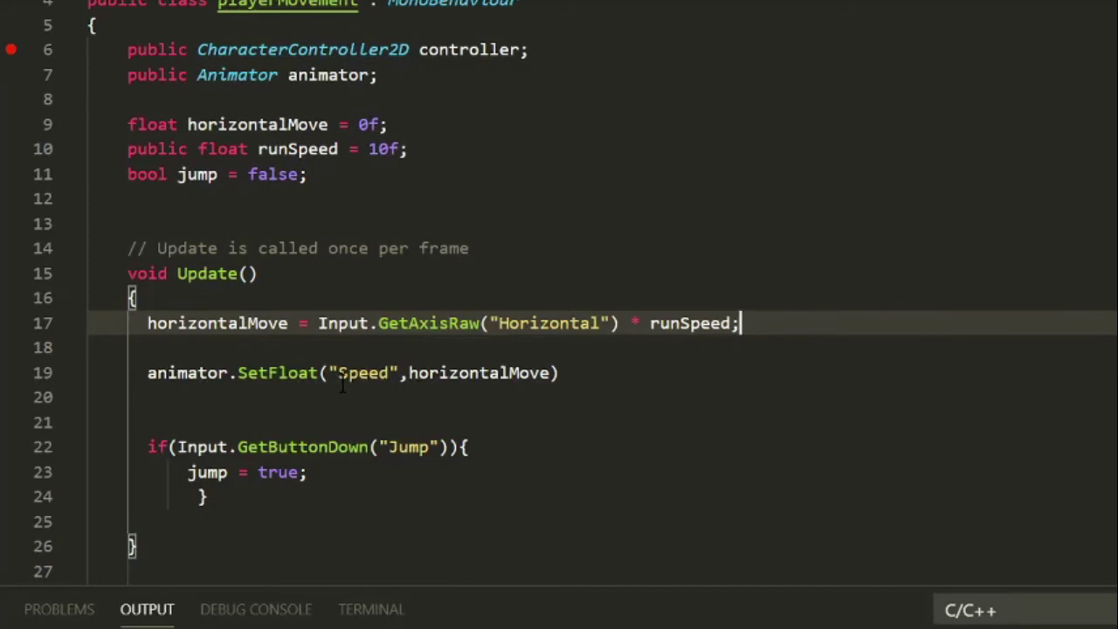
click(503, 372)
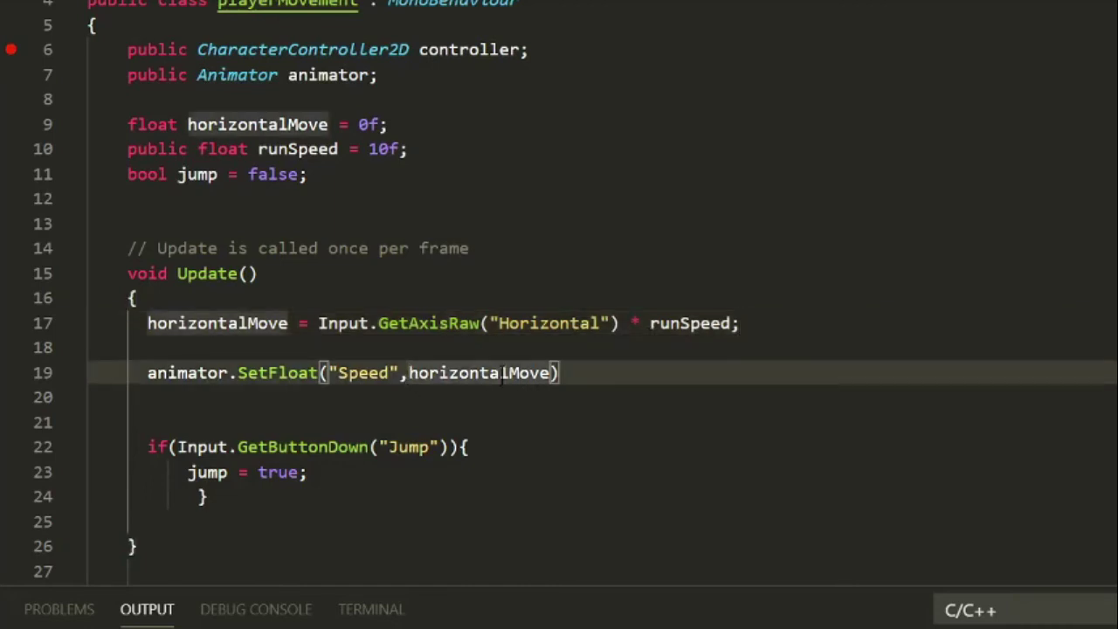
key(ctrl+Left)
text(Mathf.)
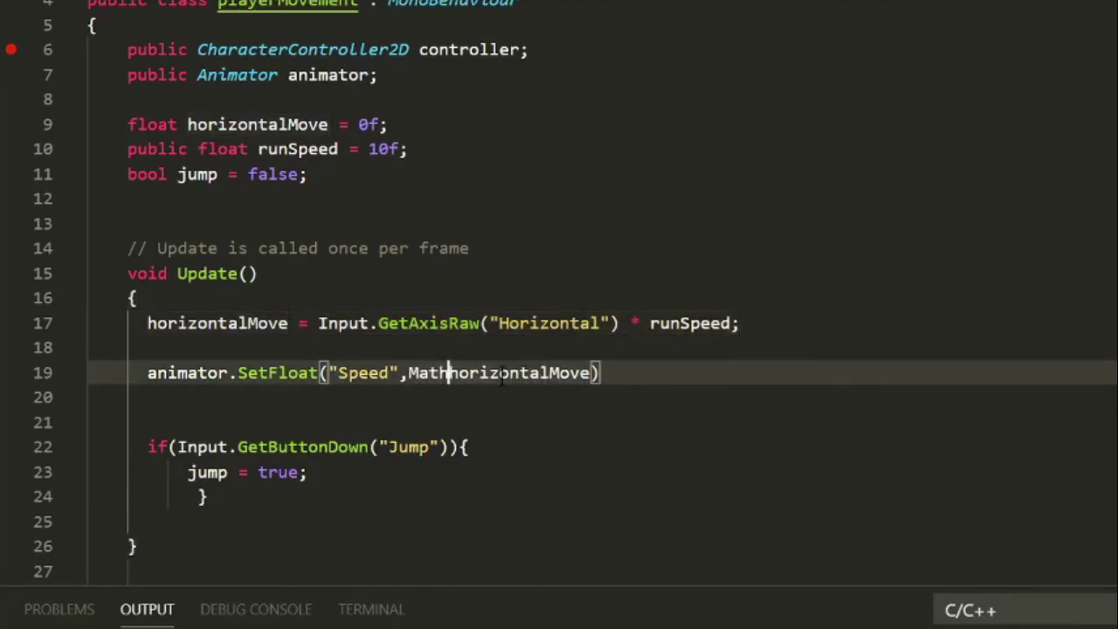
text(Abs()
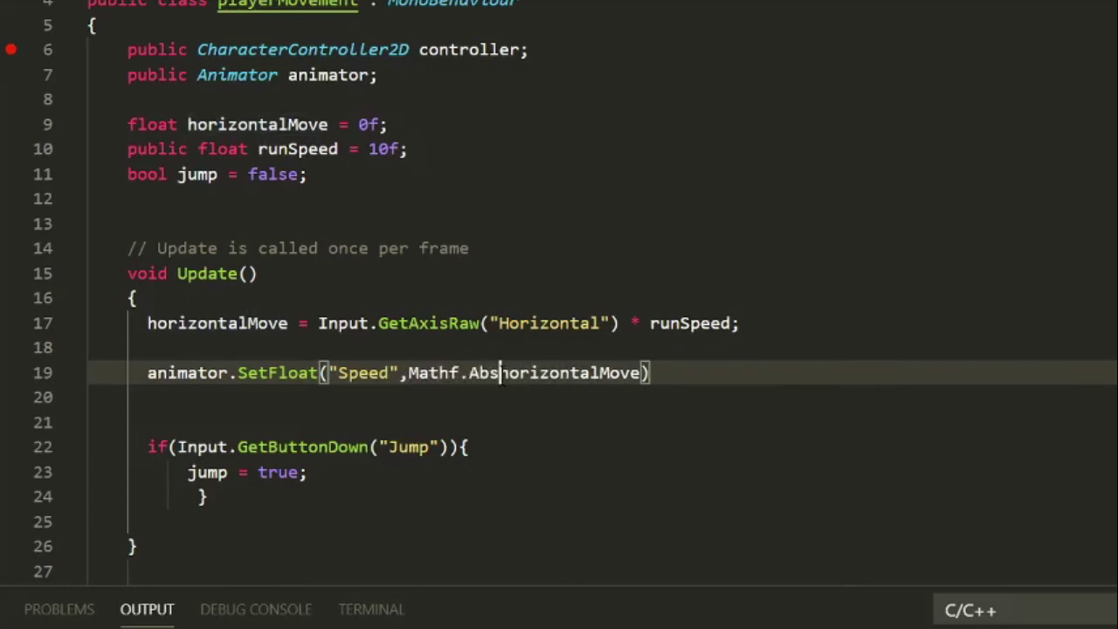
key(End)
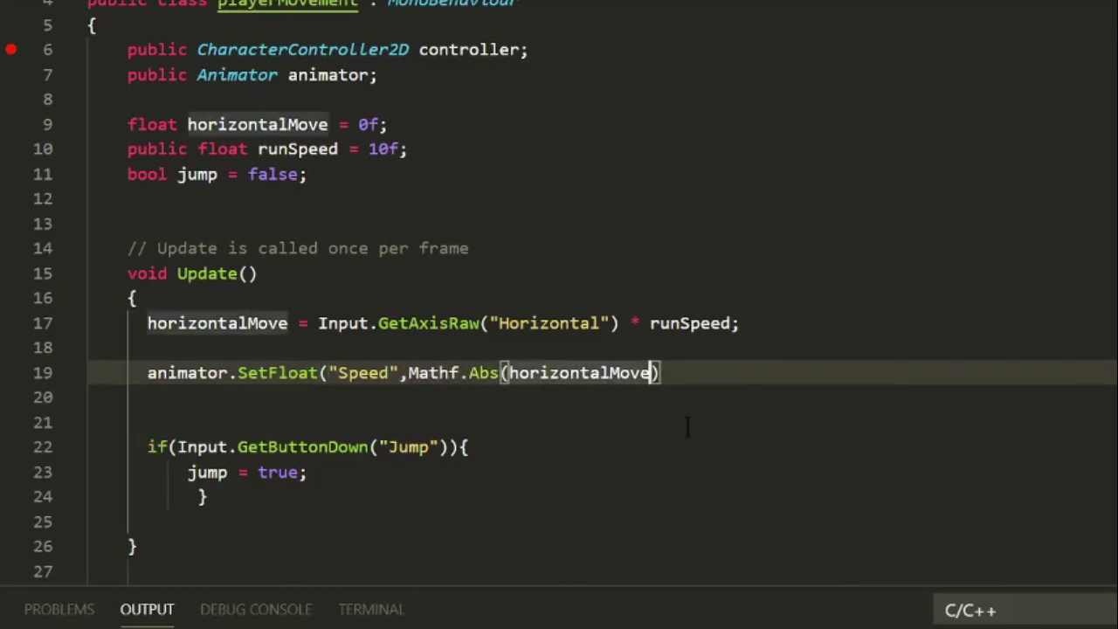
text())
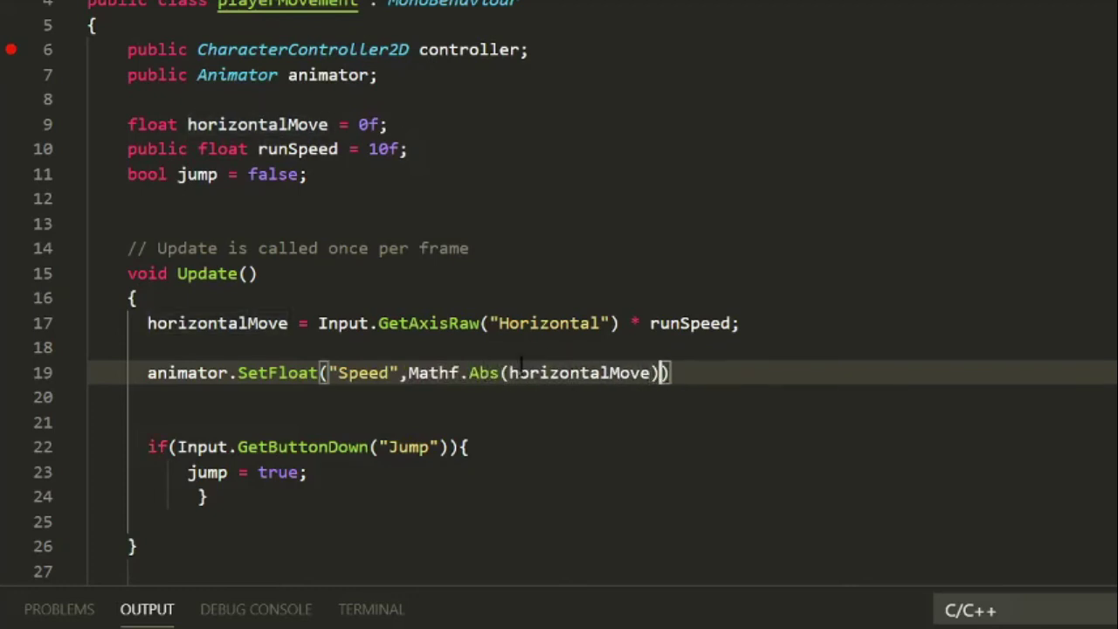
key(End)
text(;)
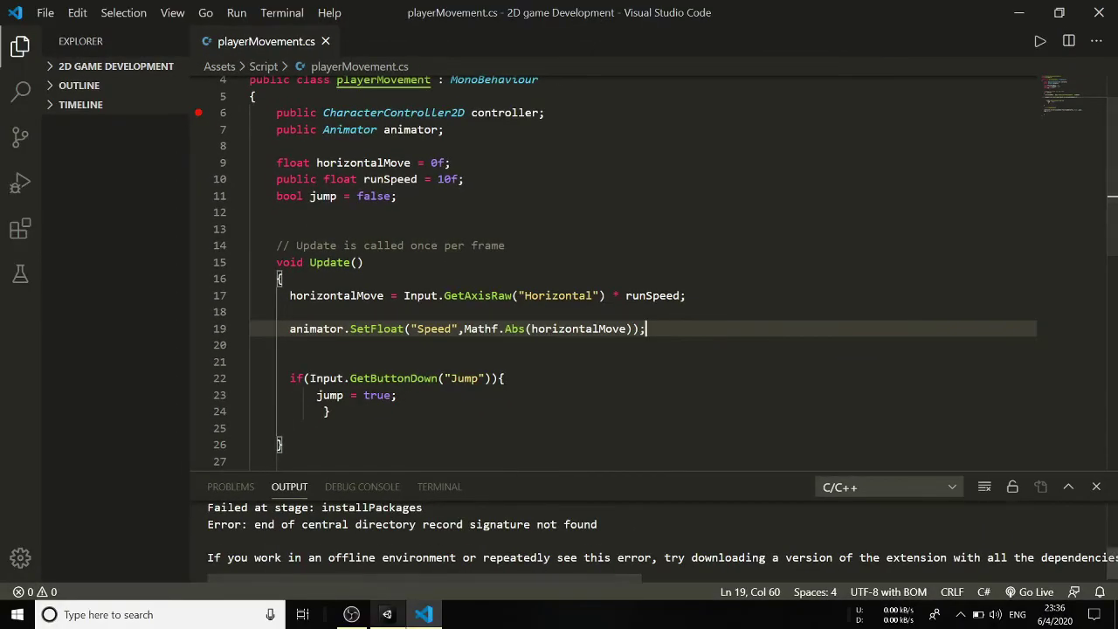
Switch back to Unity, start Play mode and test the Player by running in both directions and jumping
click(387, 614)
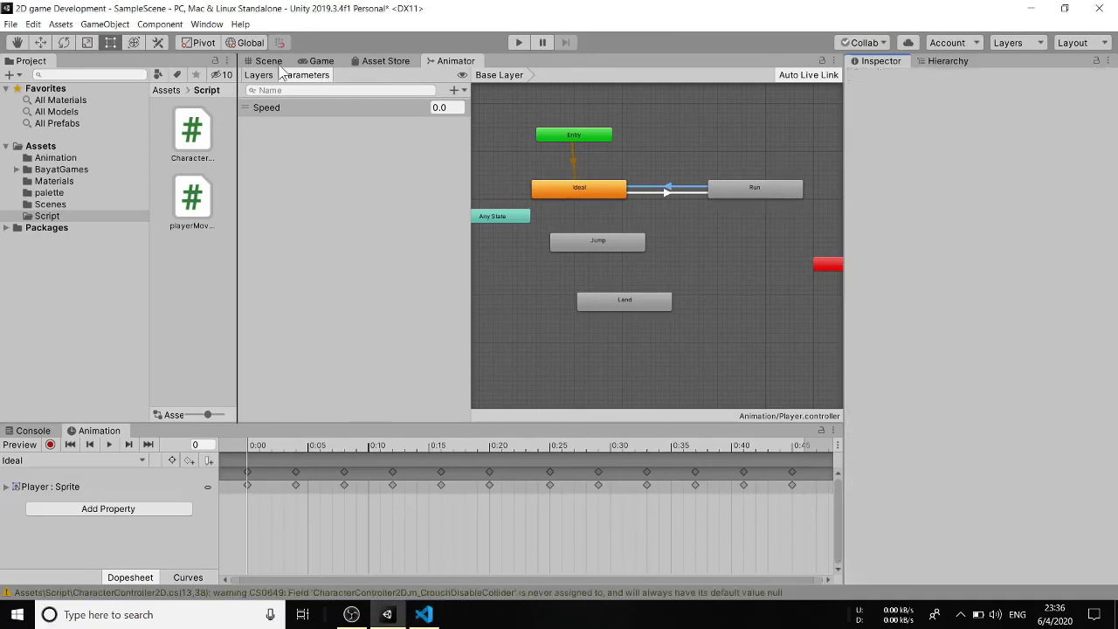
click(519, 43)
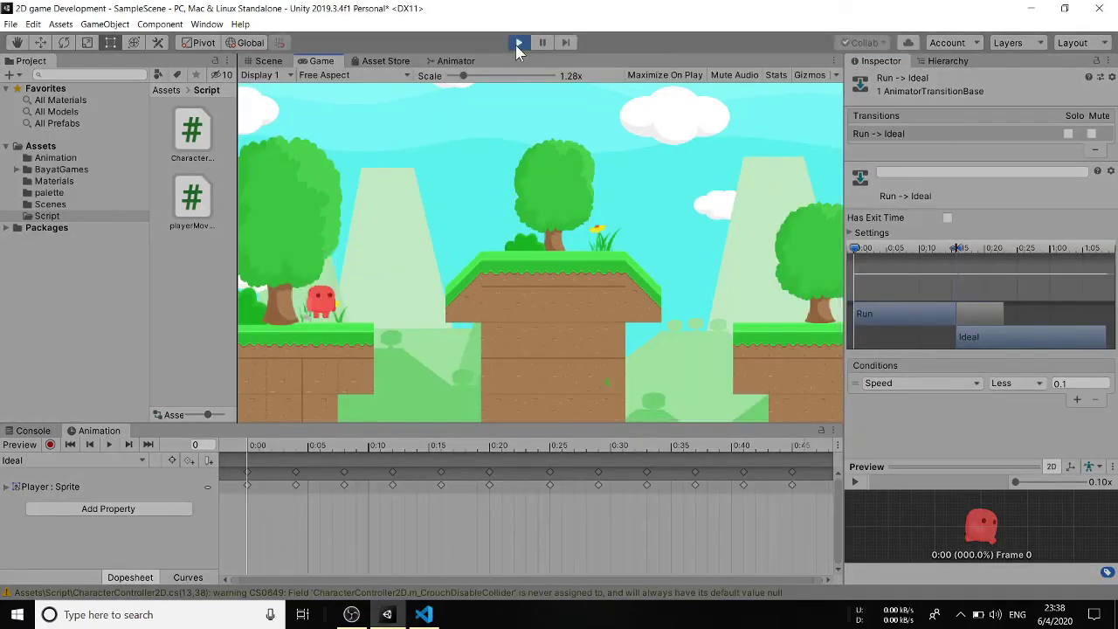
key(Right)
key(space)
key(Right)
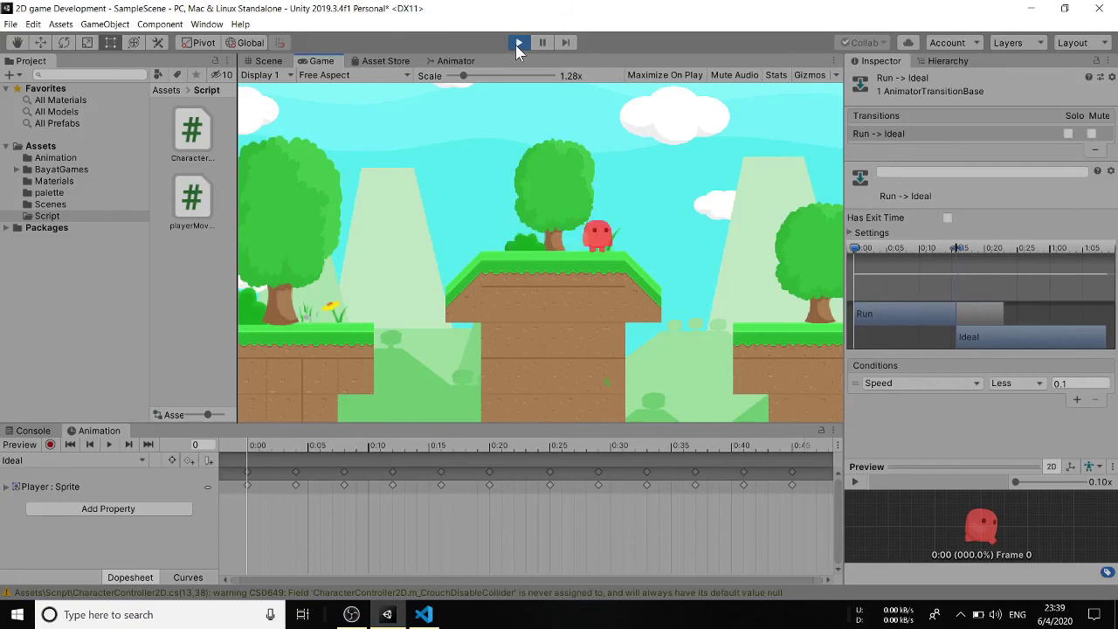
key(Left)
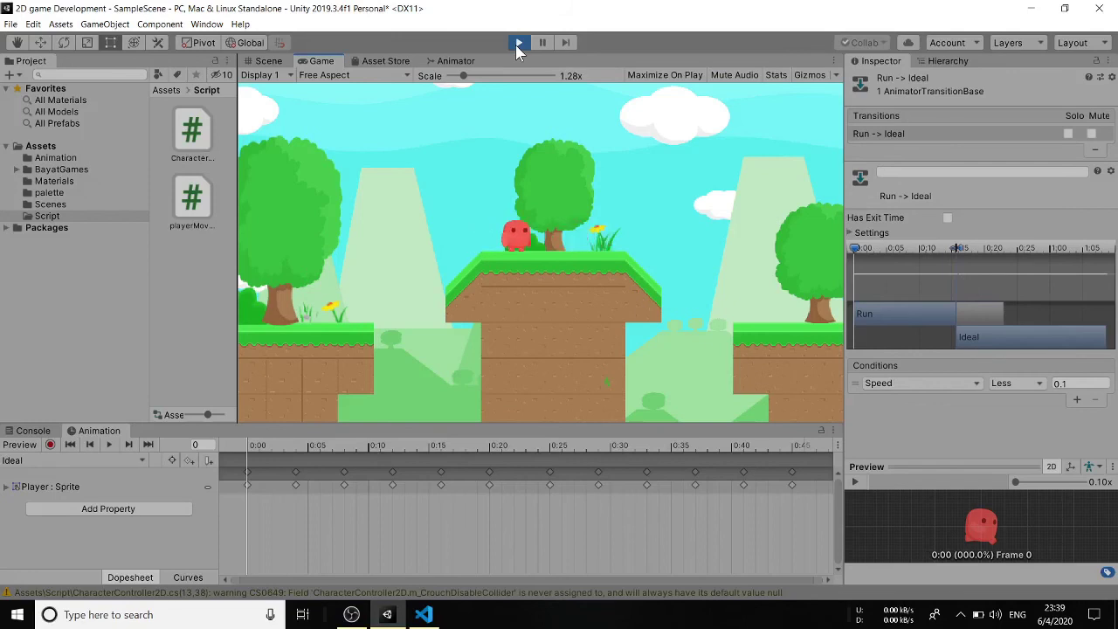
key(Left)
key(space)
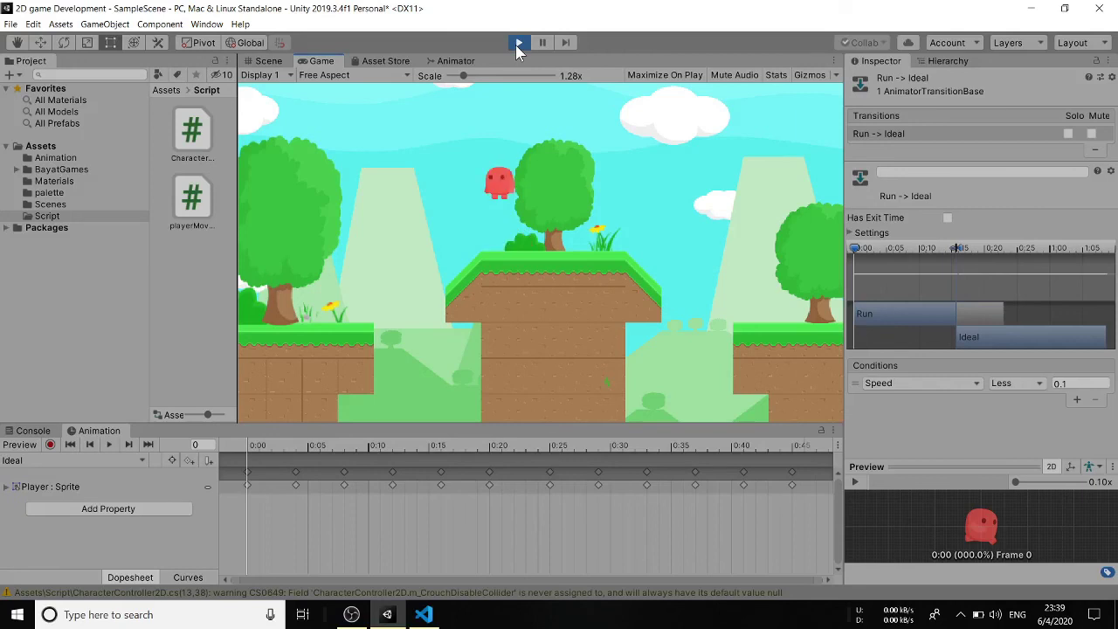
key(space)
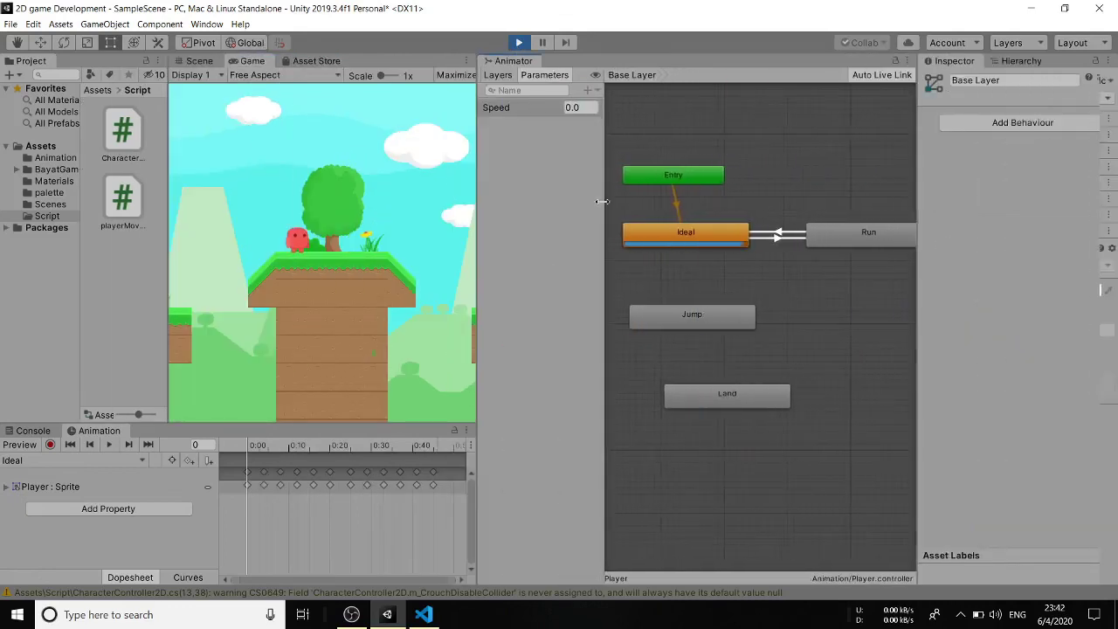
Narrow the Animator's parameter list and run the Player both ways to check the Speed value and the Ideal/Run state switching
drag(602, 200, 562, 204)
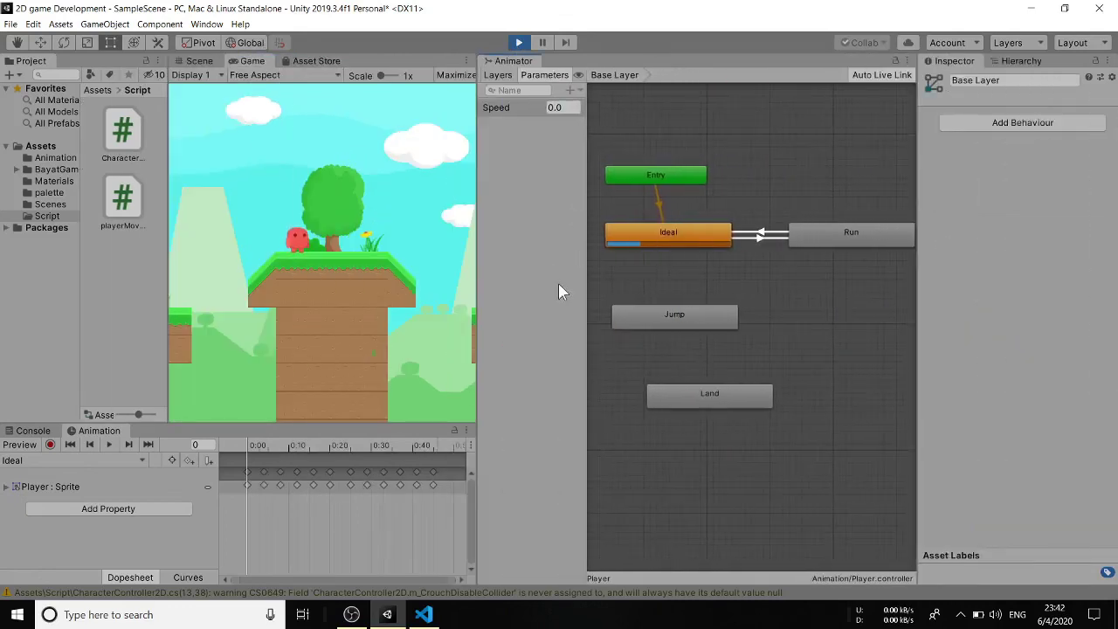
click(445, 303)
key(Right)
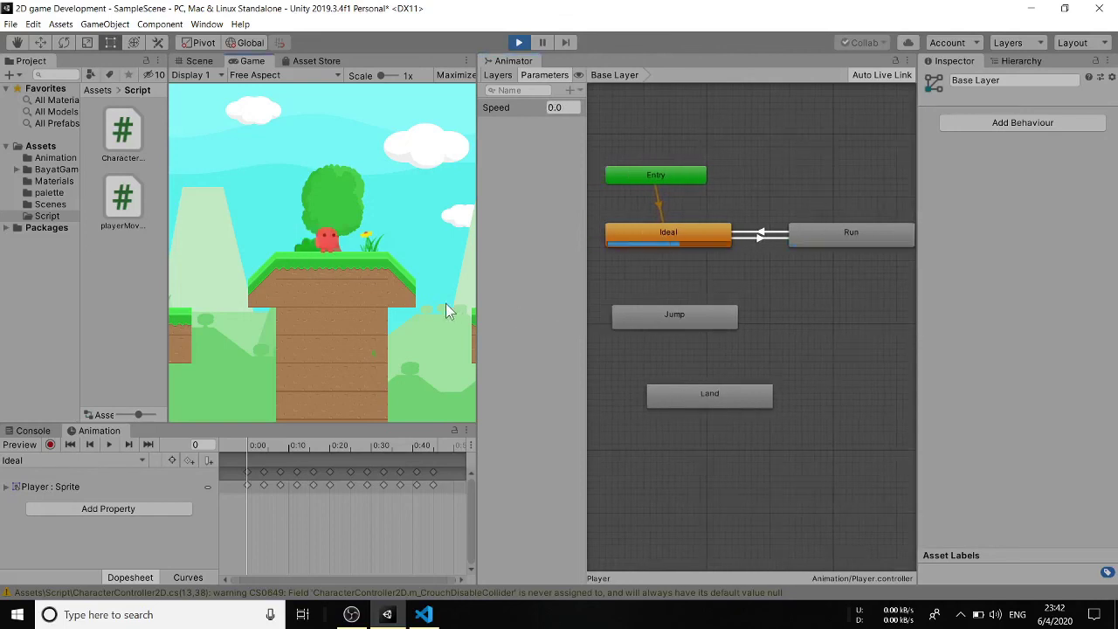
key(Right)
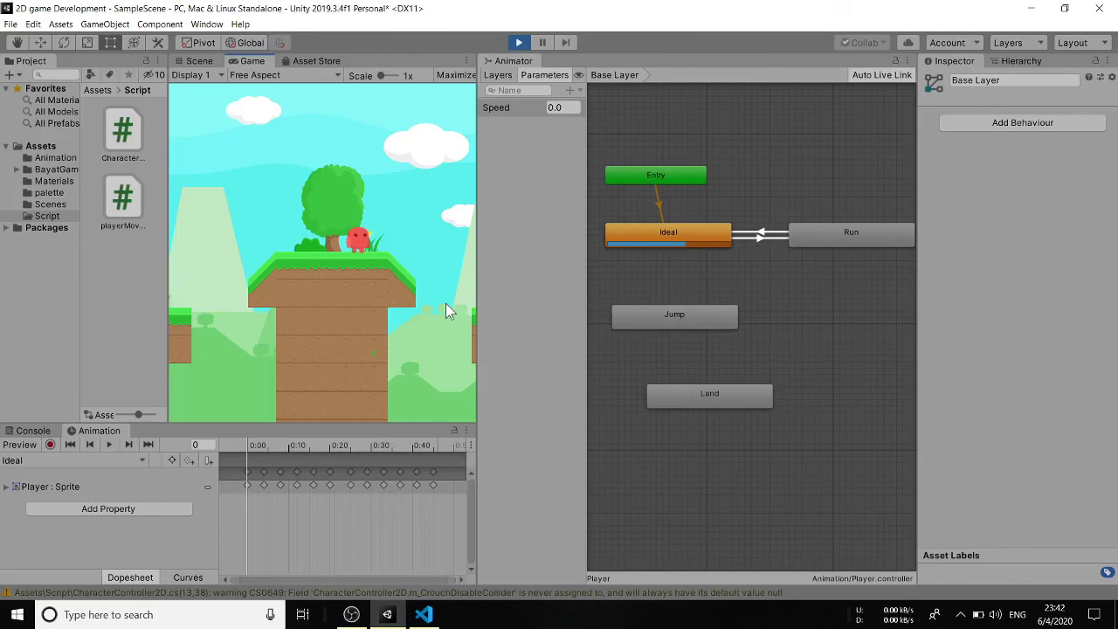
key(Left)
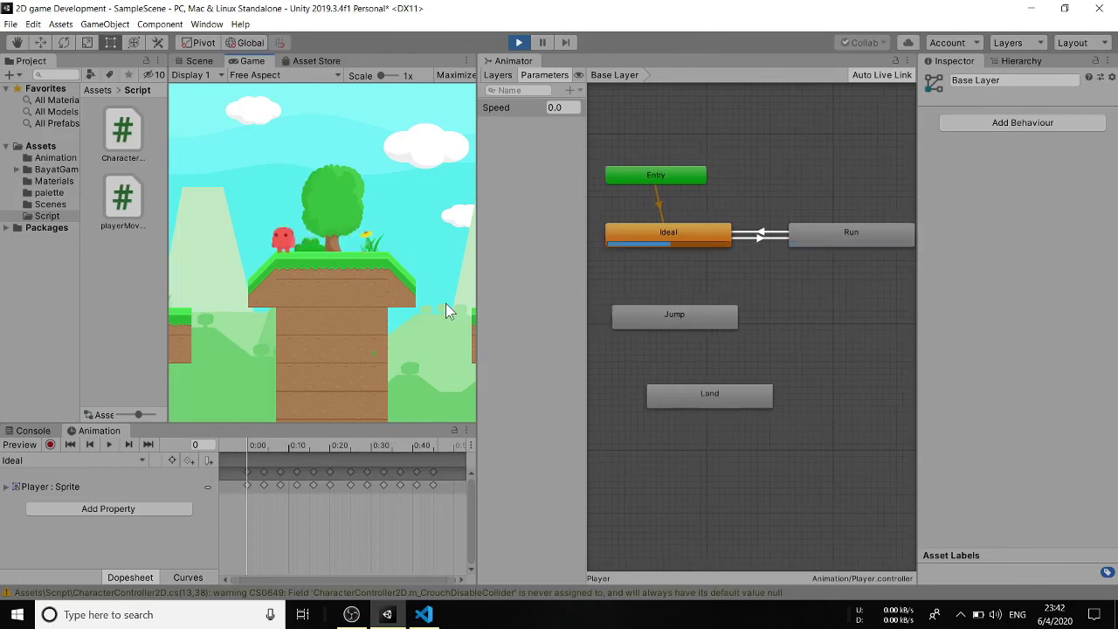
key(Right)
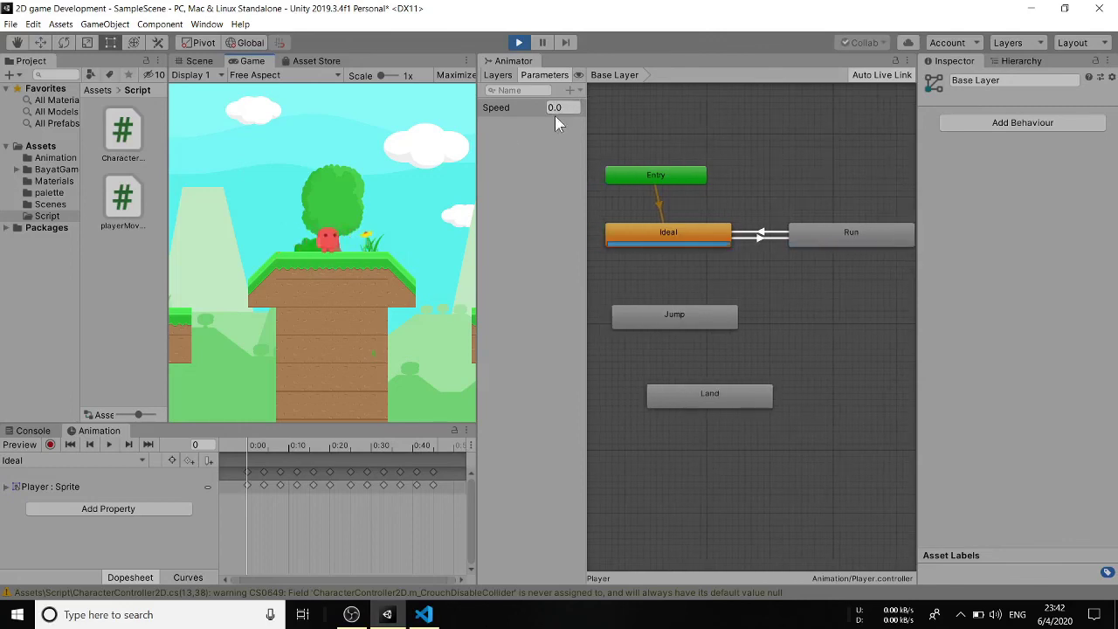
key(Right)
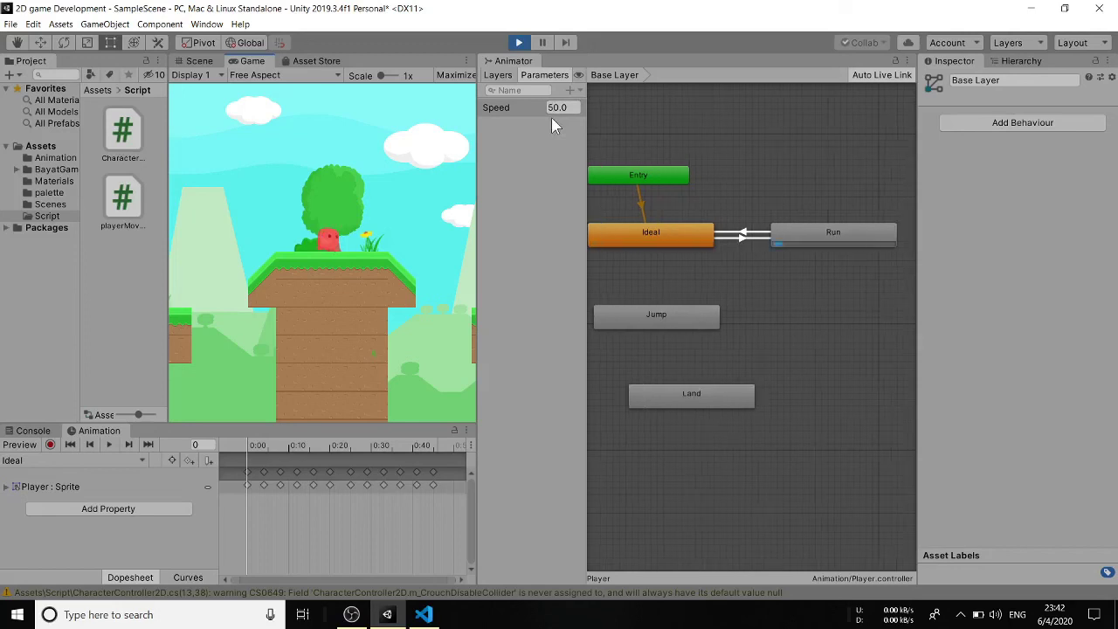
key(Left)
key(Right)
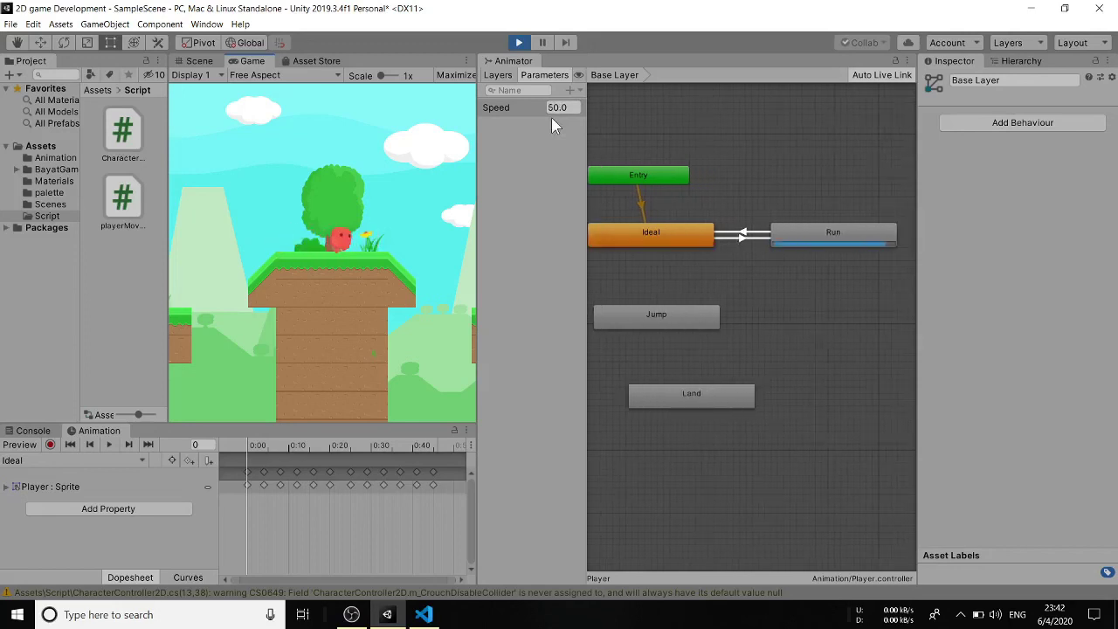
key(Left)
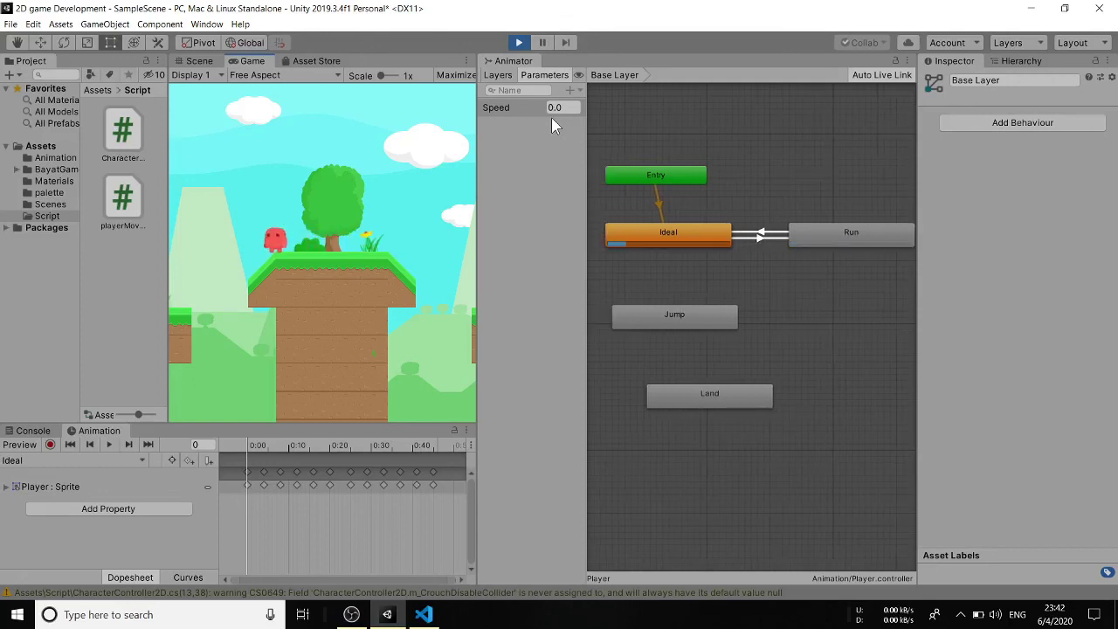
Make the Player jump in place and run back and forth to compare how jumping and running affect the animator state
key(space)
key(space)
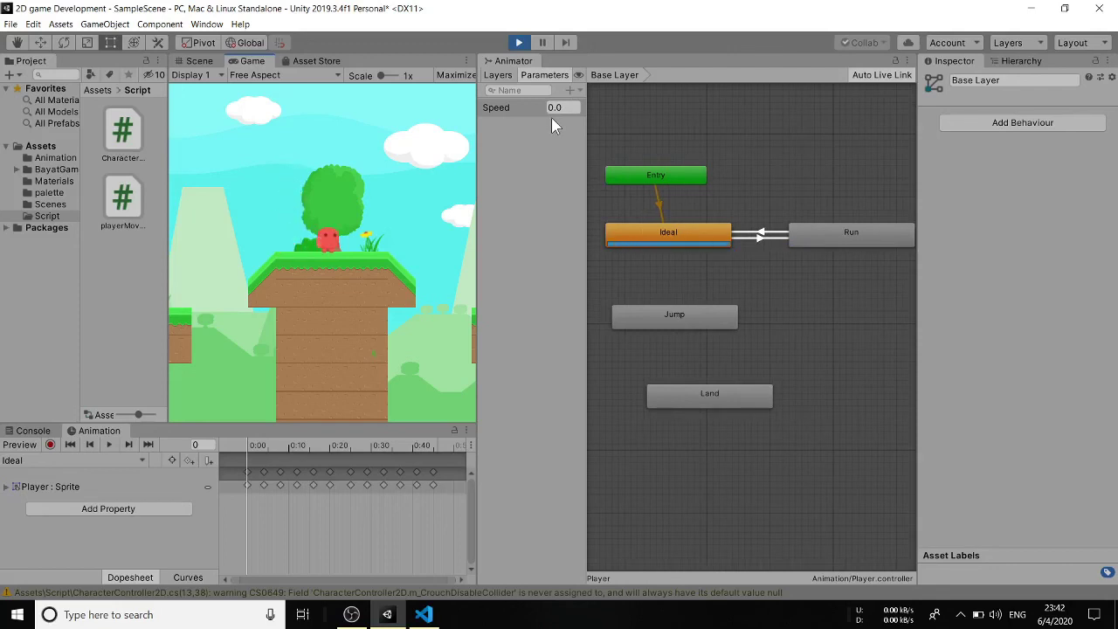
key(Right)
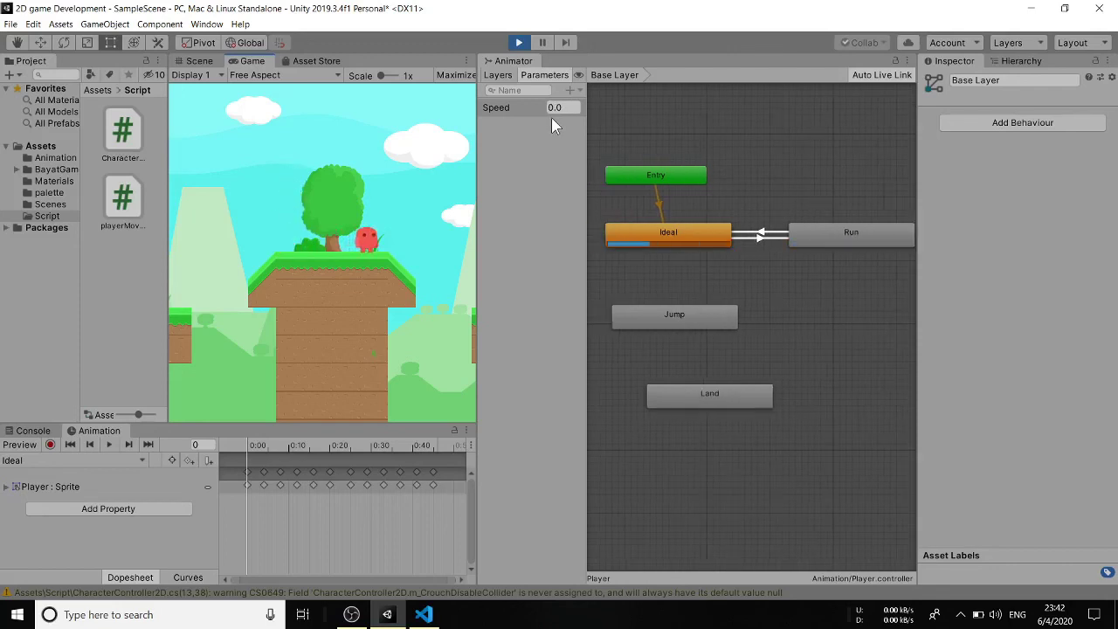
key(Left)
key(Right)
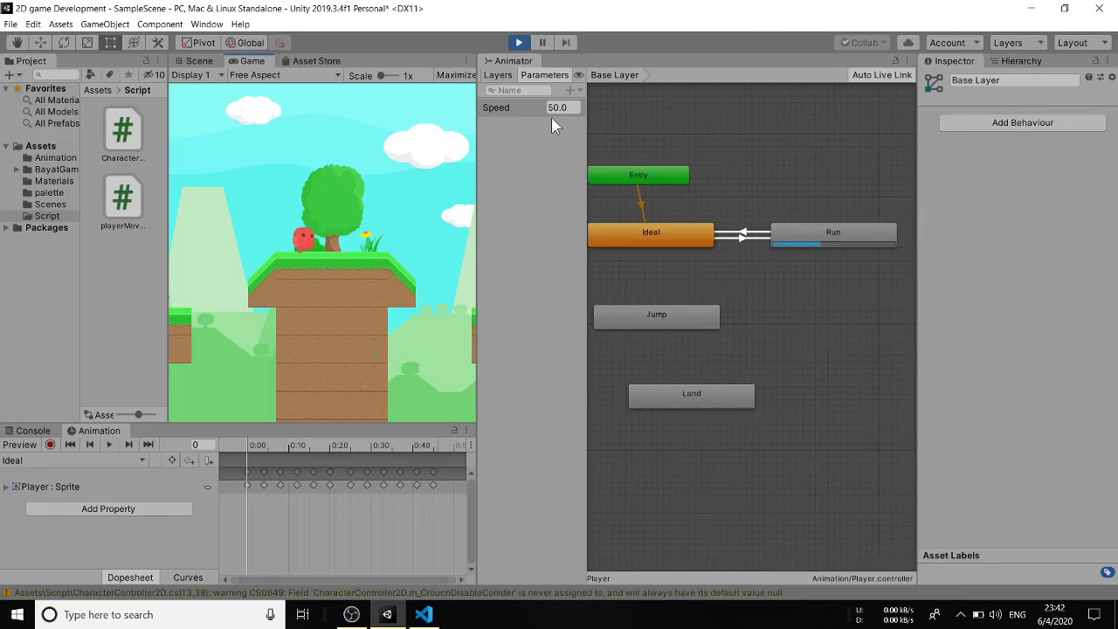
key(Left)
key(Right)
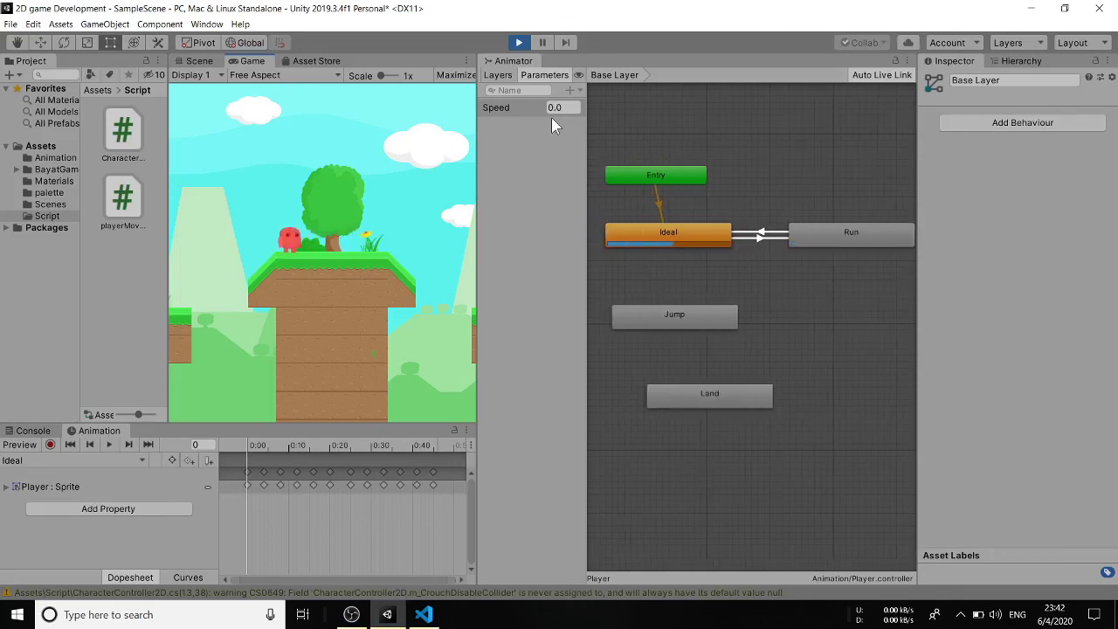
key(space)
key(space)
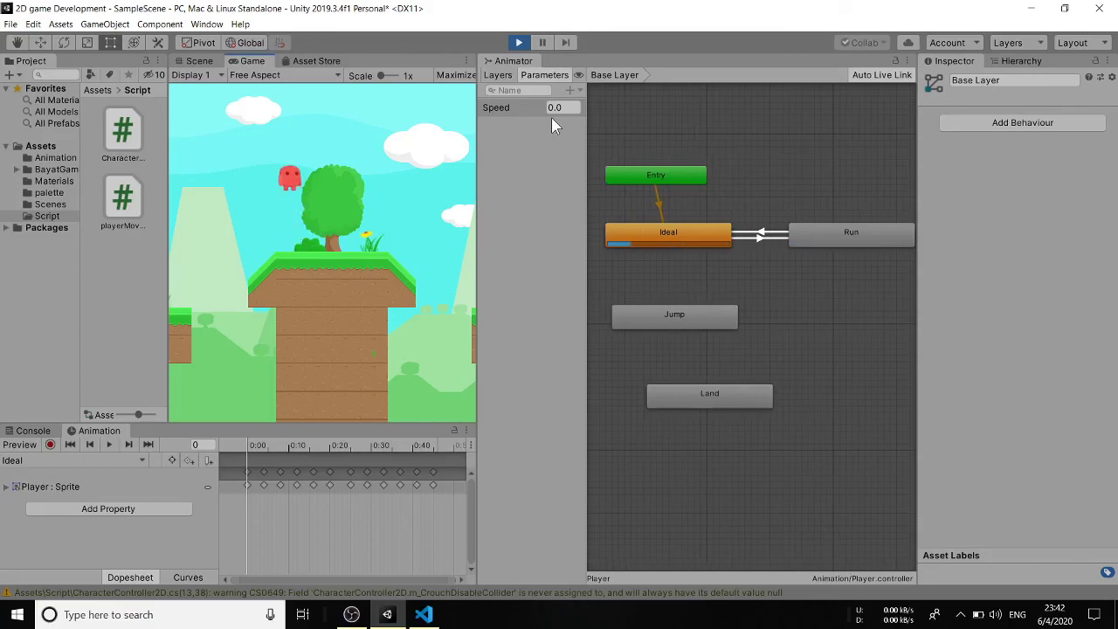